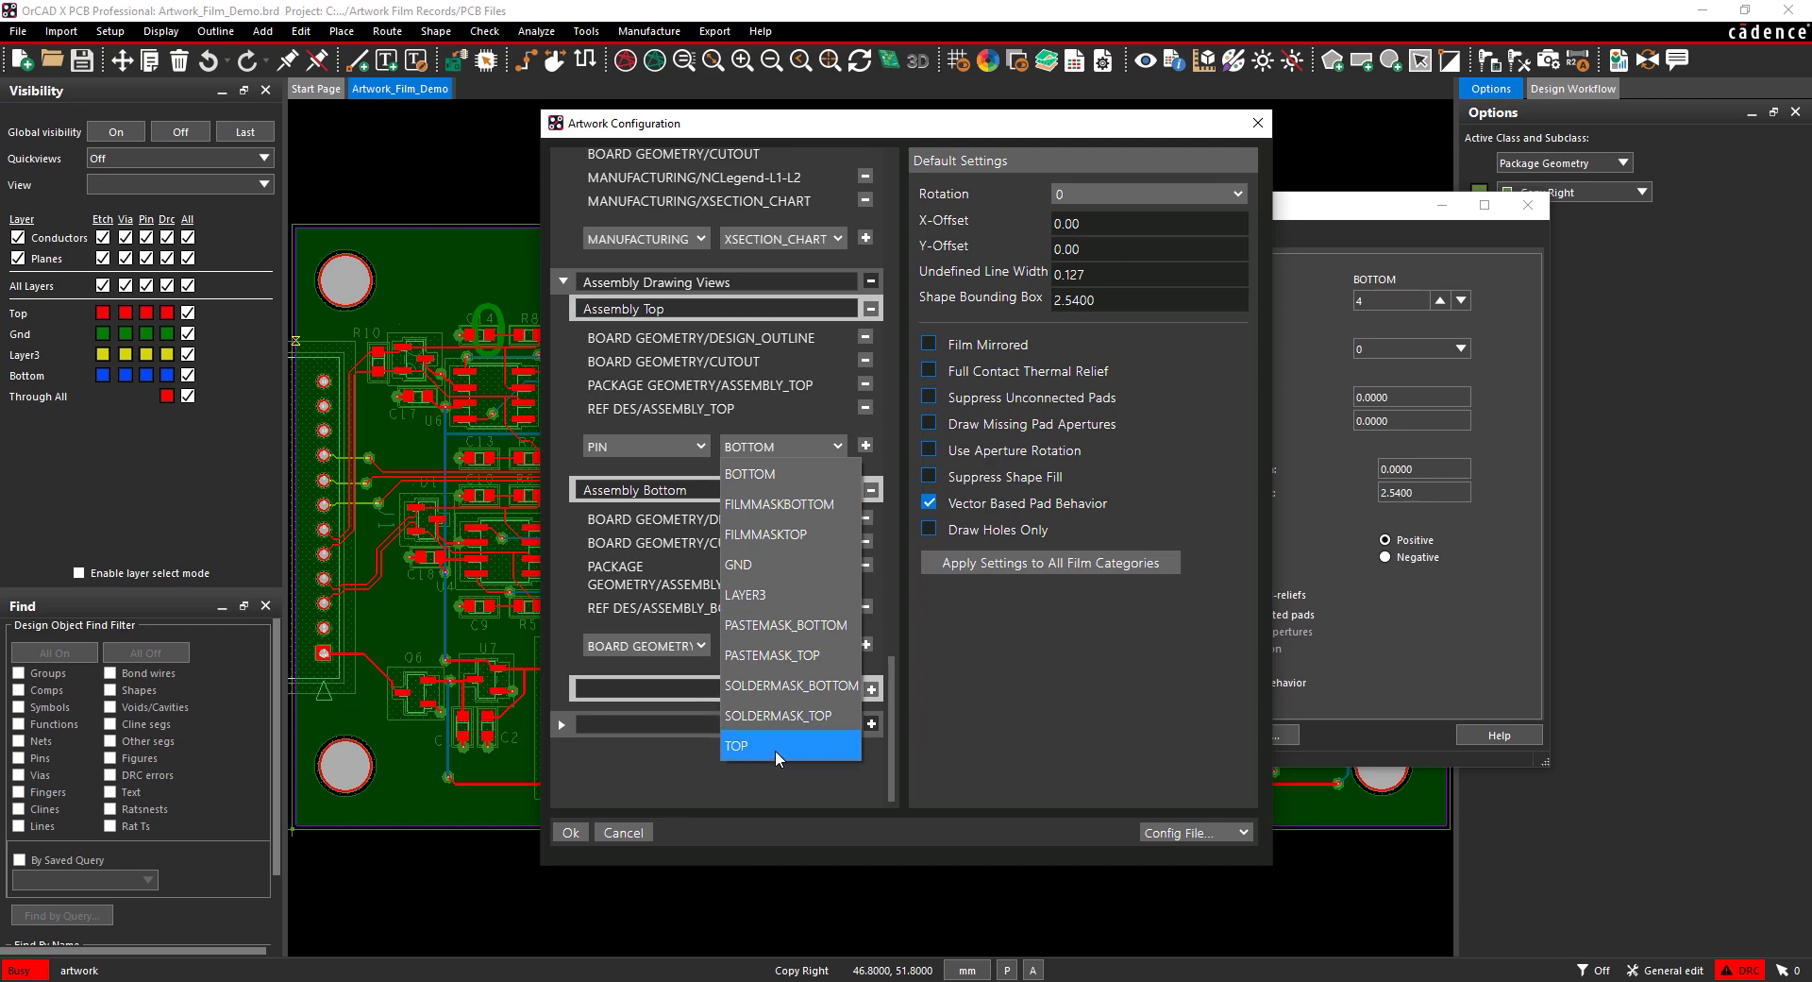
Step: Add the PIN/TOP layer under Assembly Top and the PIN/BOTTOM layer under Assembly Bottom
{"action": "left_click", "coordinate": [774, 748]}
{"action": "left_click", "coordinate": [866, 446]}
{"action": "scroll", "coordinate": [871, 457], "scroll_direction": "down", "scroll_amount": 1}
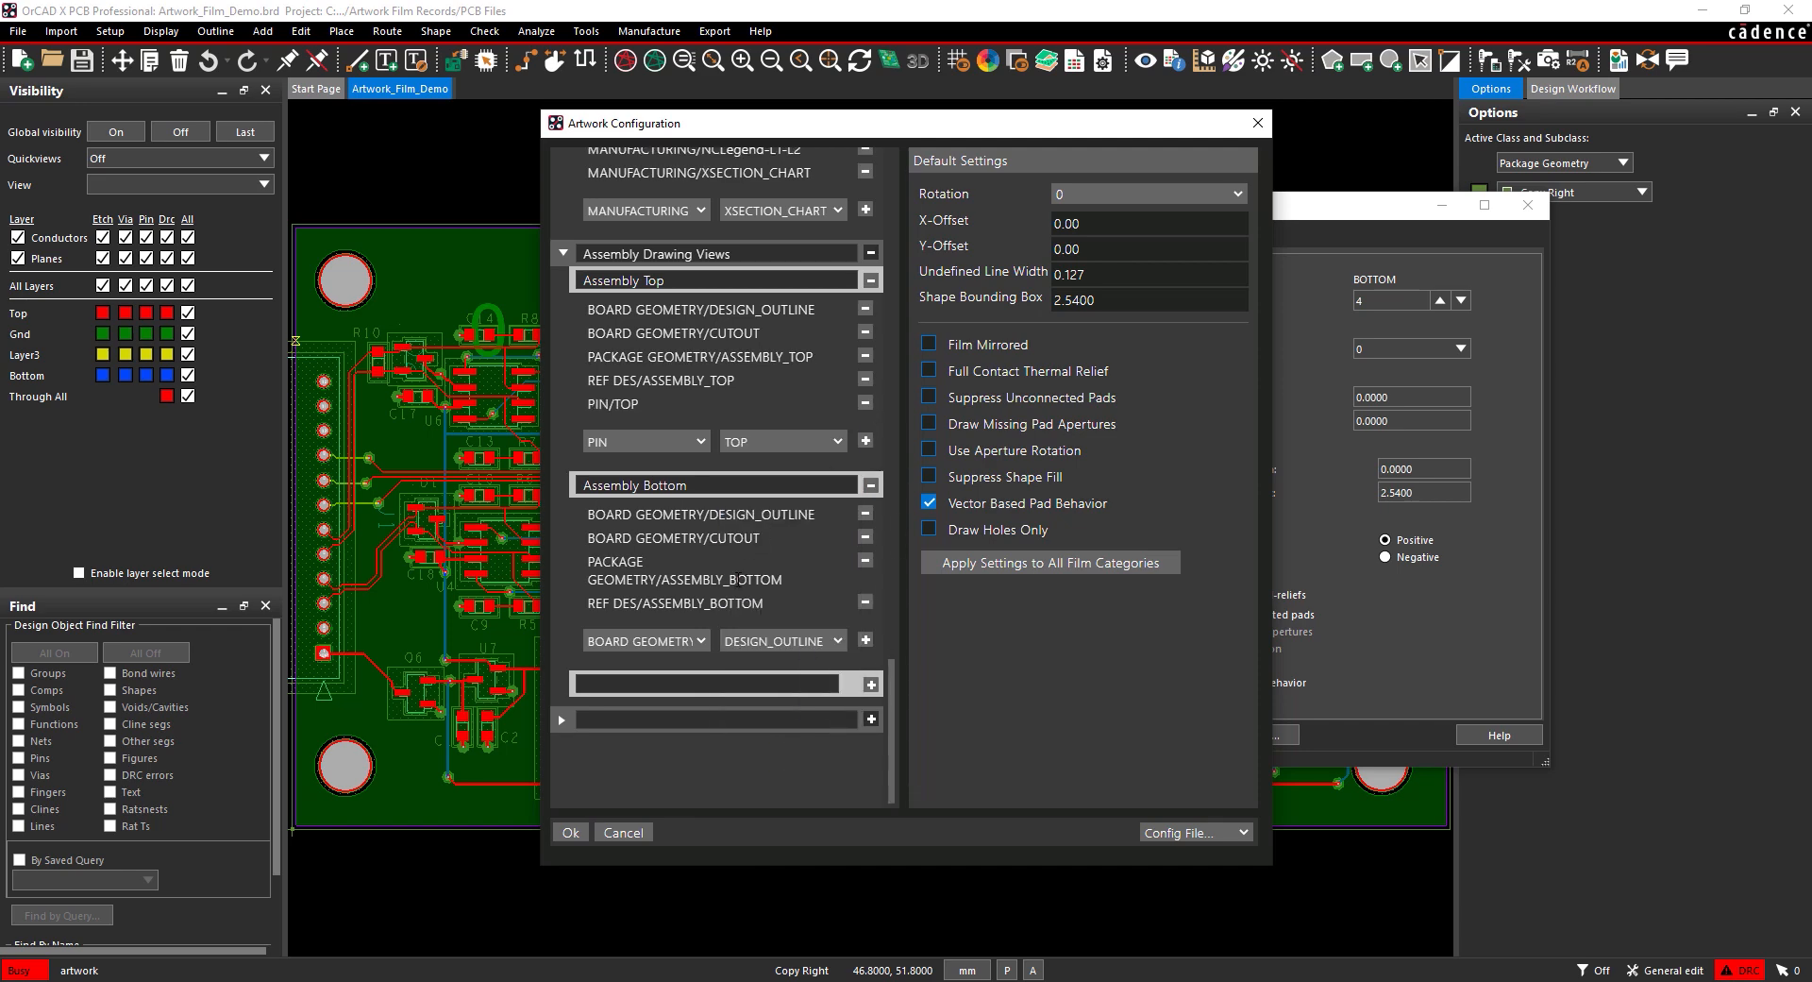
{"action": "left_click", "coordinate": [699, 644]}
{"action": "left_click", "coordinate": [659, 463]}
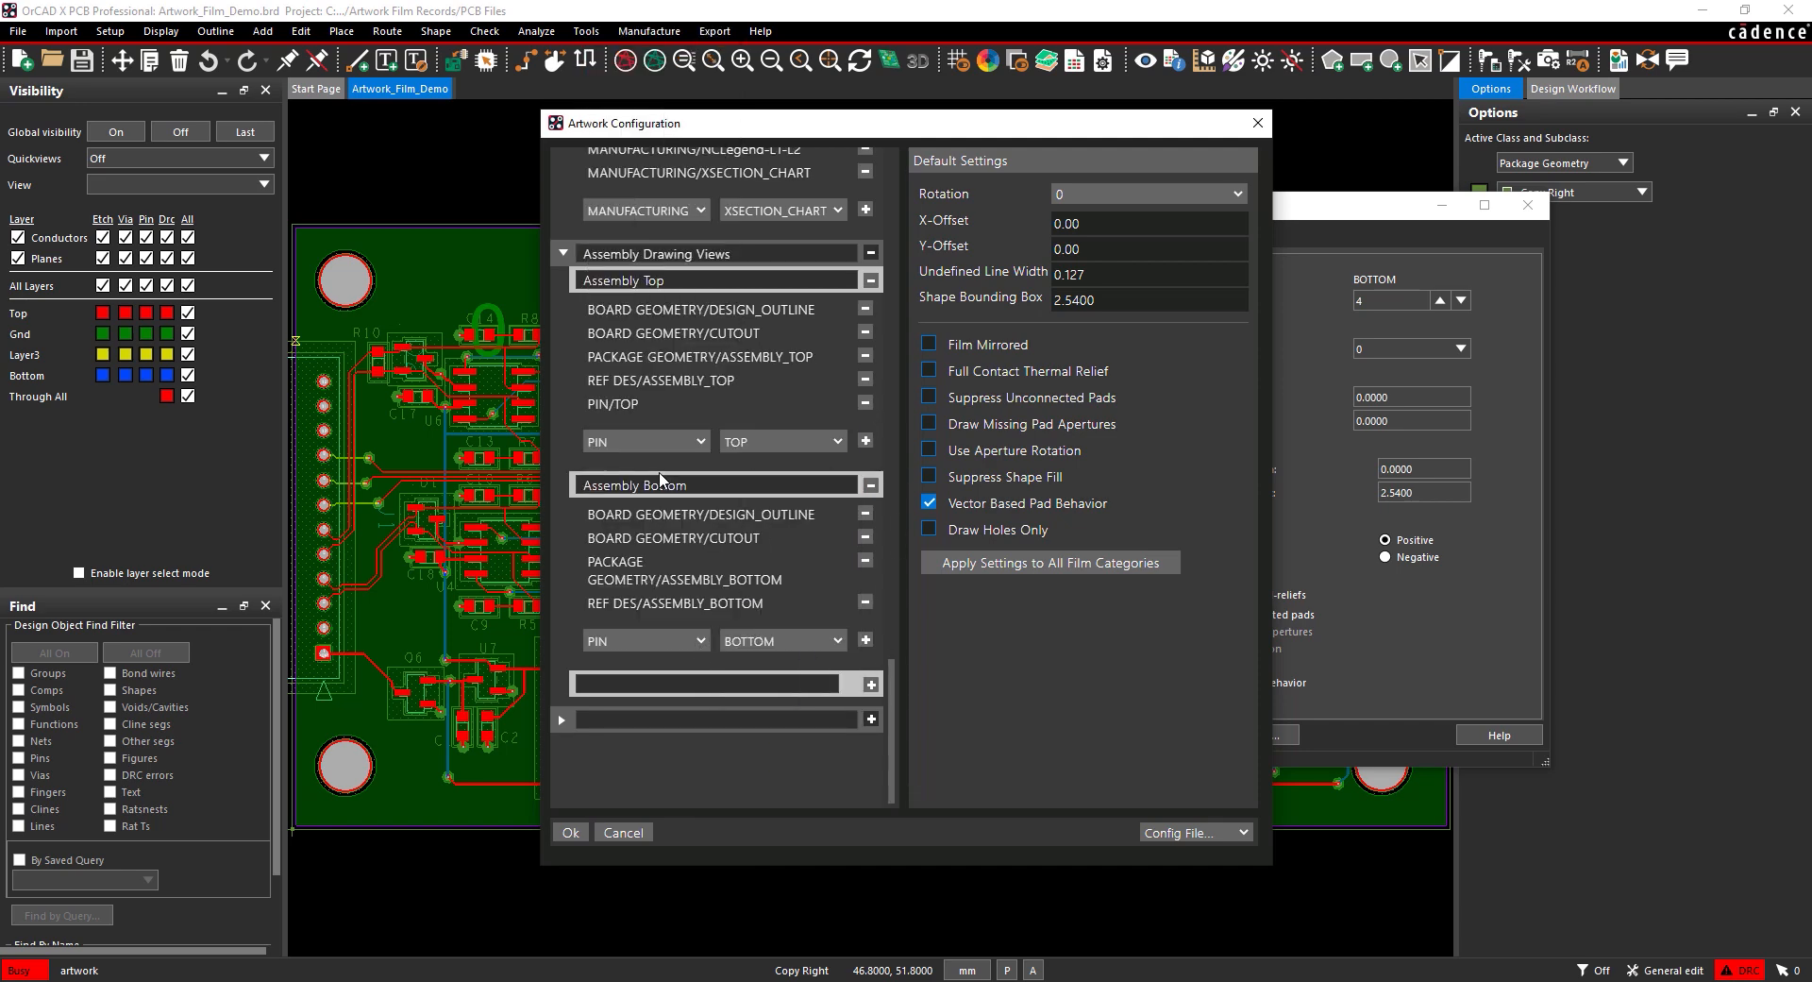
{"action": "left_click", "coordinate": [866, 642]}
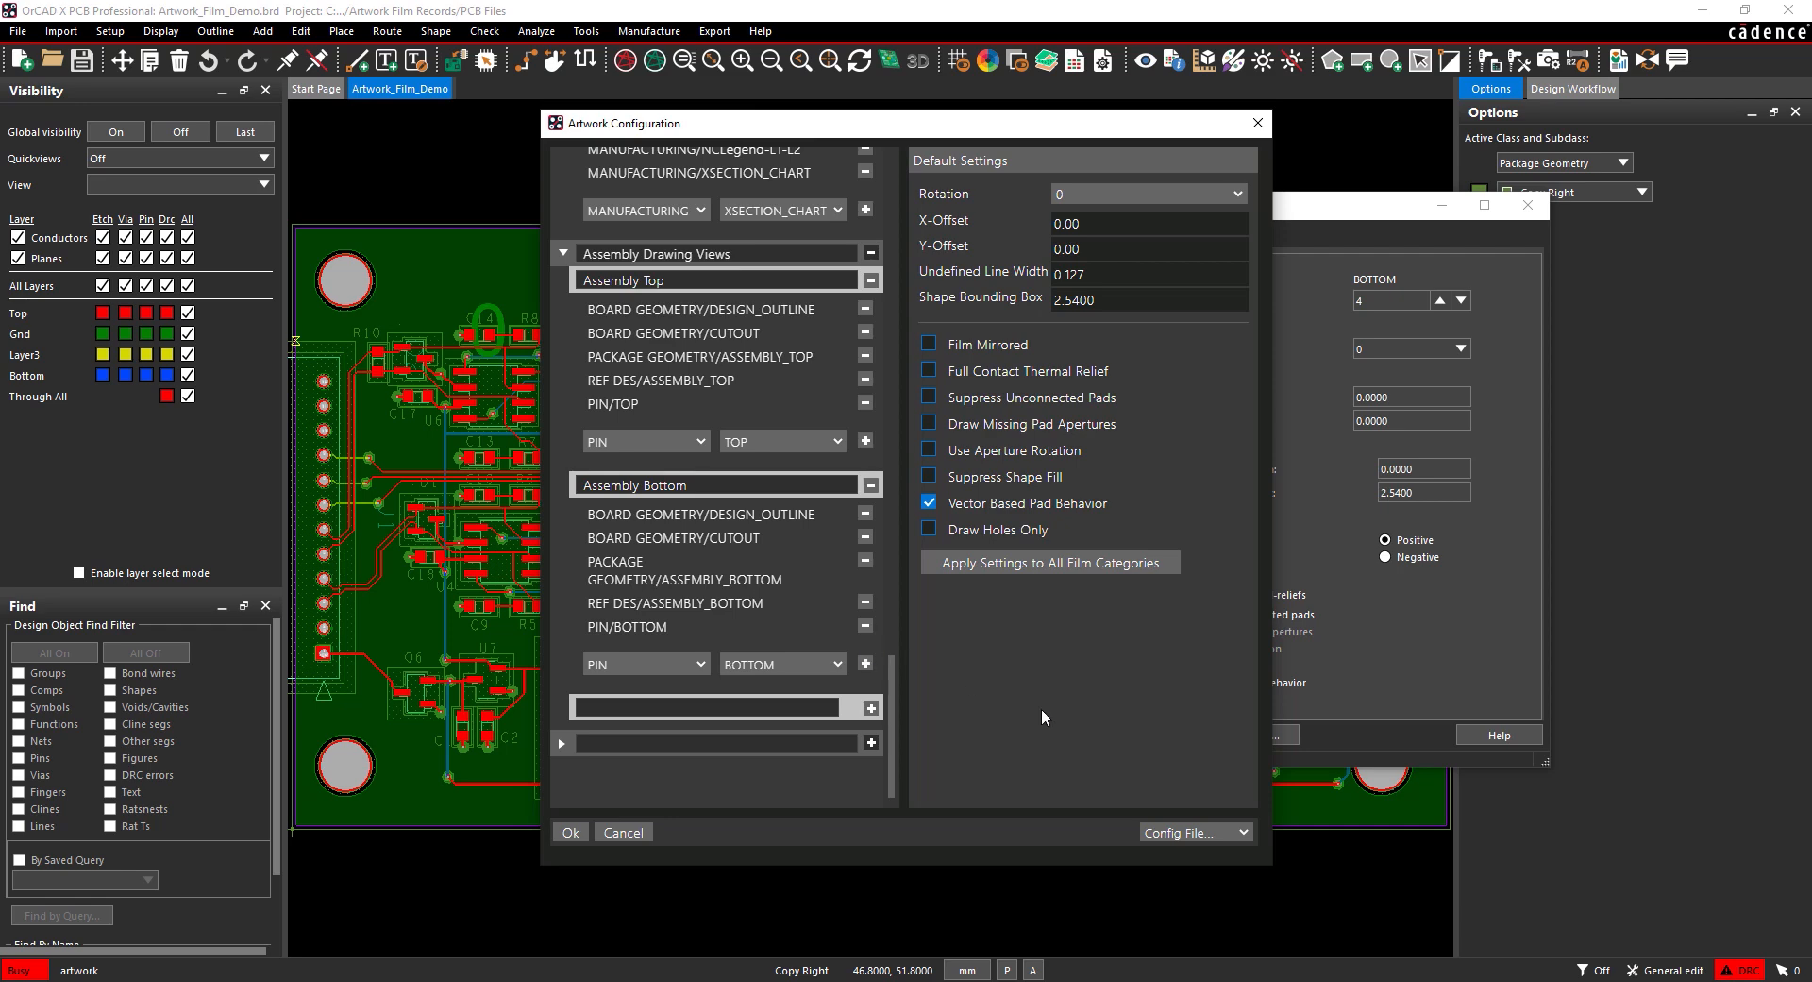
Step: Save the film configuration to a JSON file named artwork_film_records
{"action": "left_click", "coordinate": [1214, 834]}
{"action": "left_click", "coordinate": [1192, 949]}
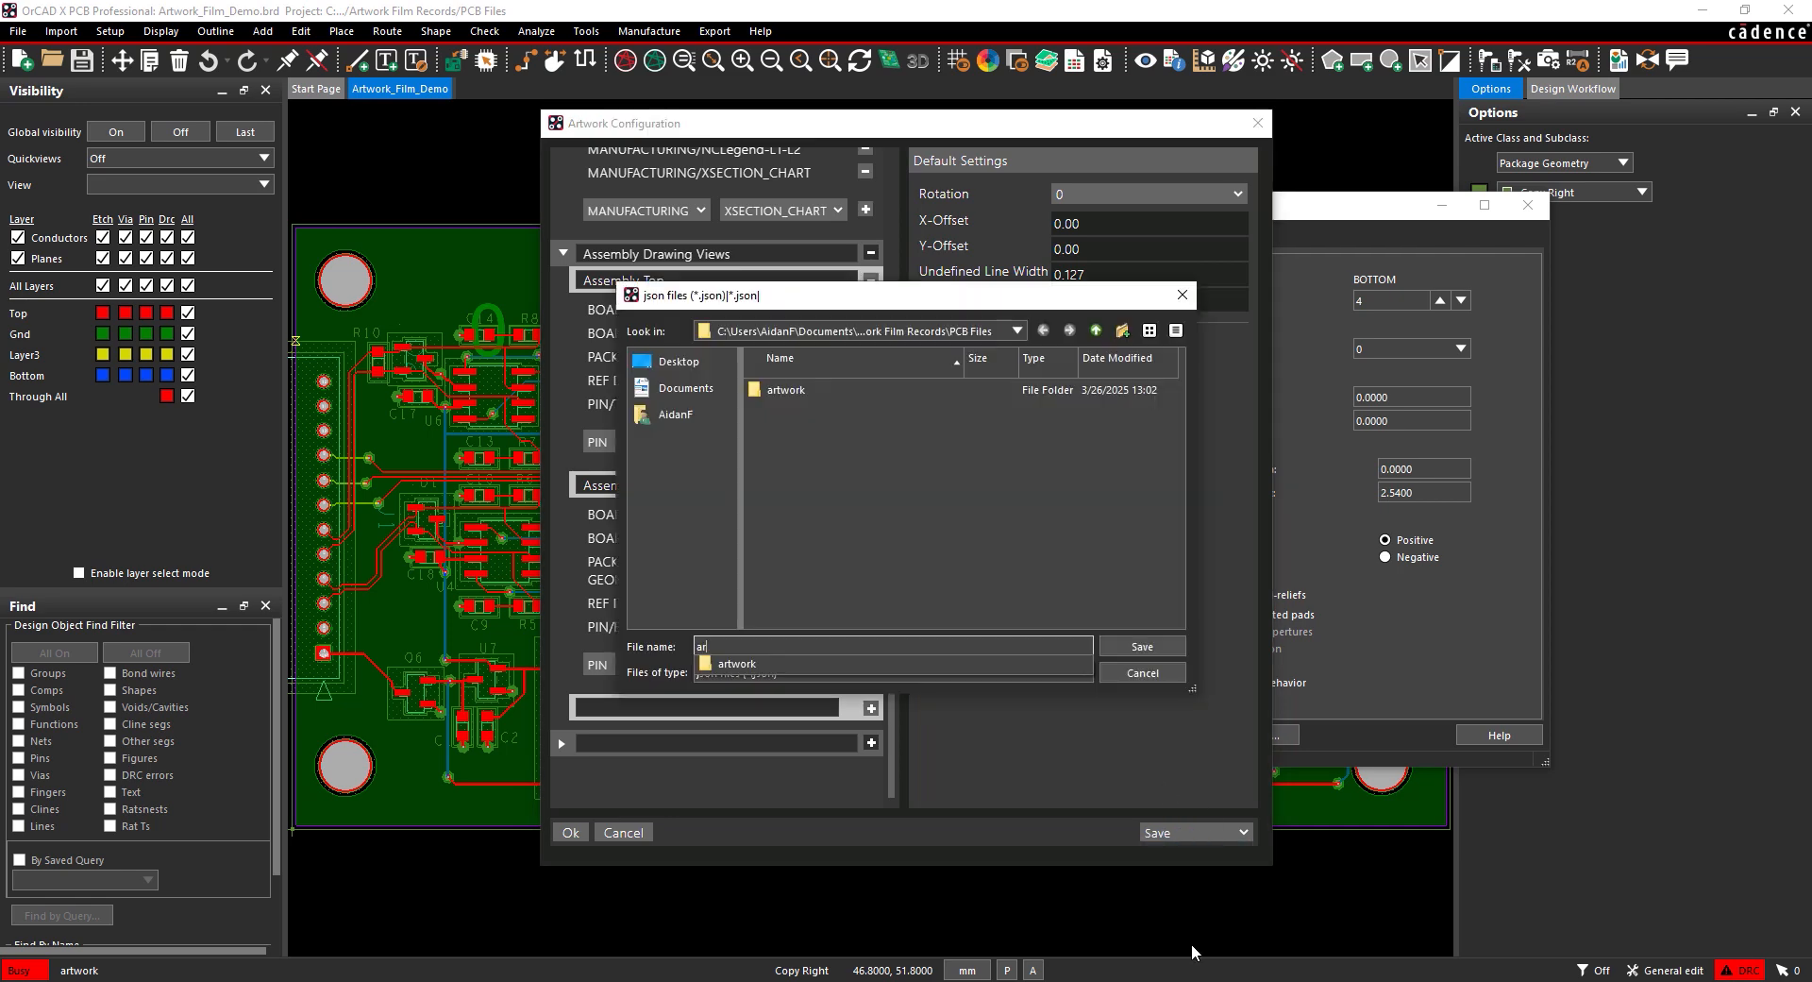
{"action": "type", "text": "artwork_film_records"}
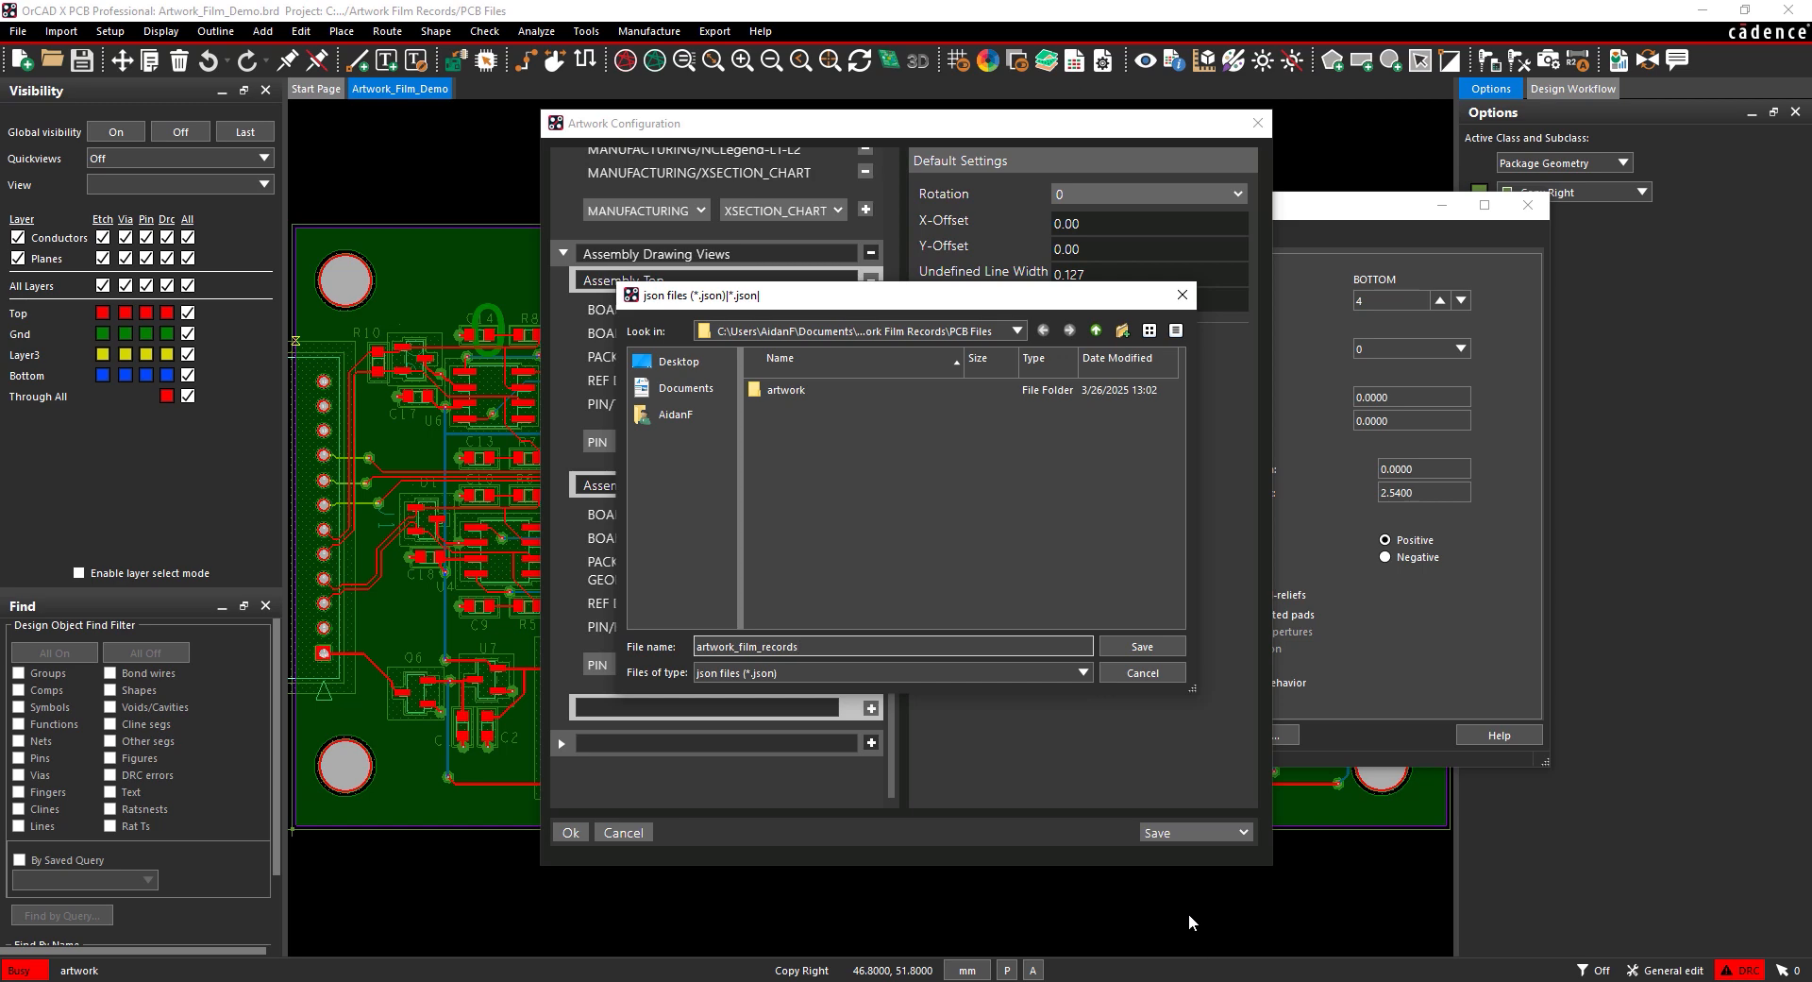
{"action": "left_click", "coordinate": [1137, 649]}
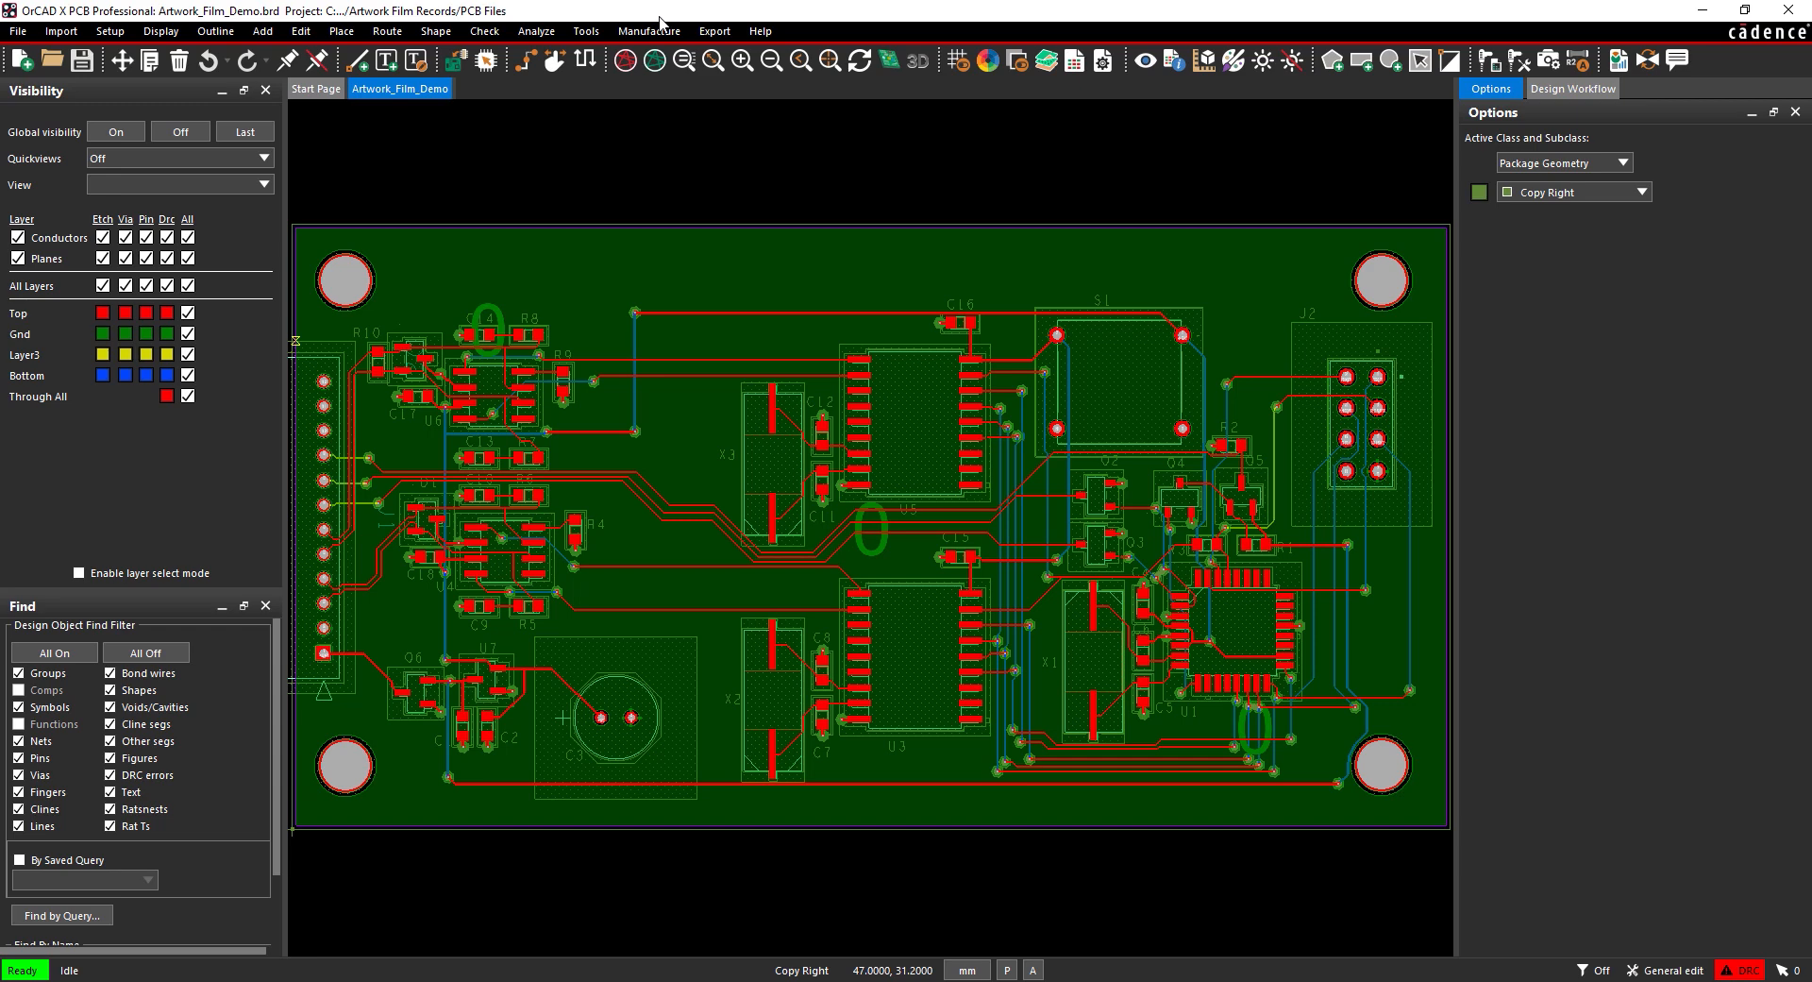
Step: Open the Artwork Control Form via Export > Artwork and review the RS274X millimetre General Parameters
{"action": "left_click", "coordinate": [726, 33]}
{"action": "left_click", "coordinate": [731, 90]}
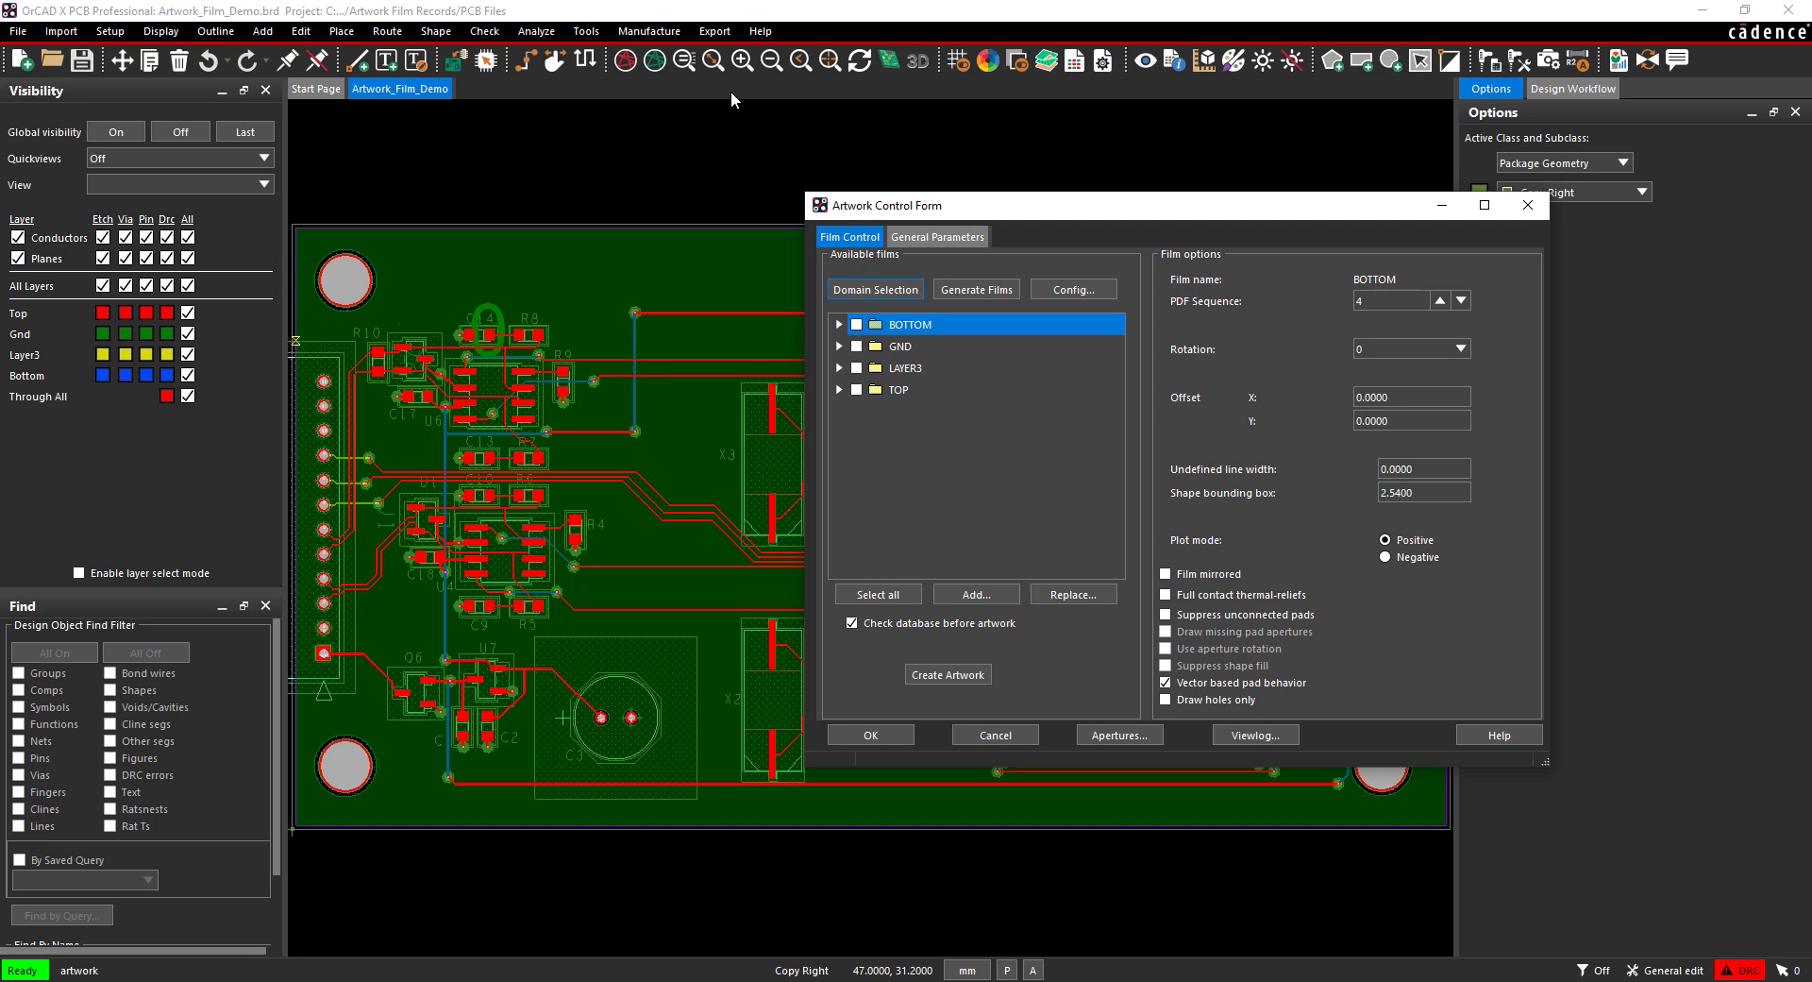
{"action": "left_click", "coordinate": [923, 236]}
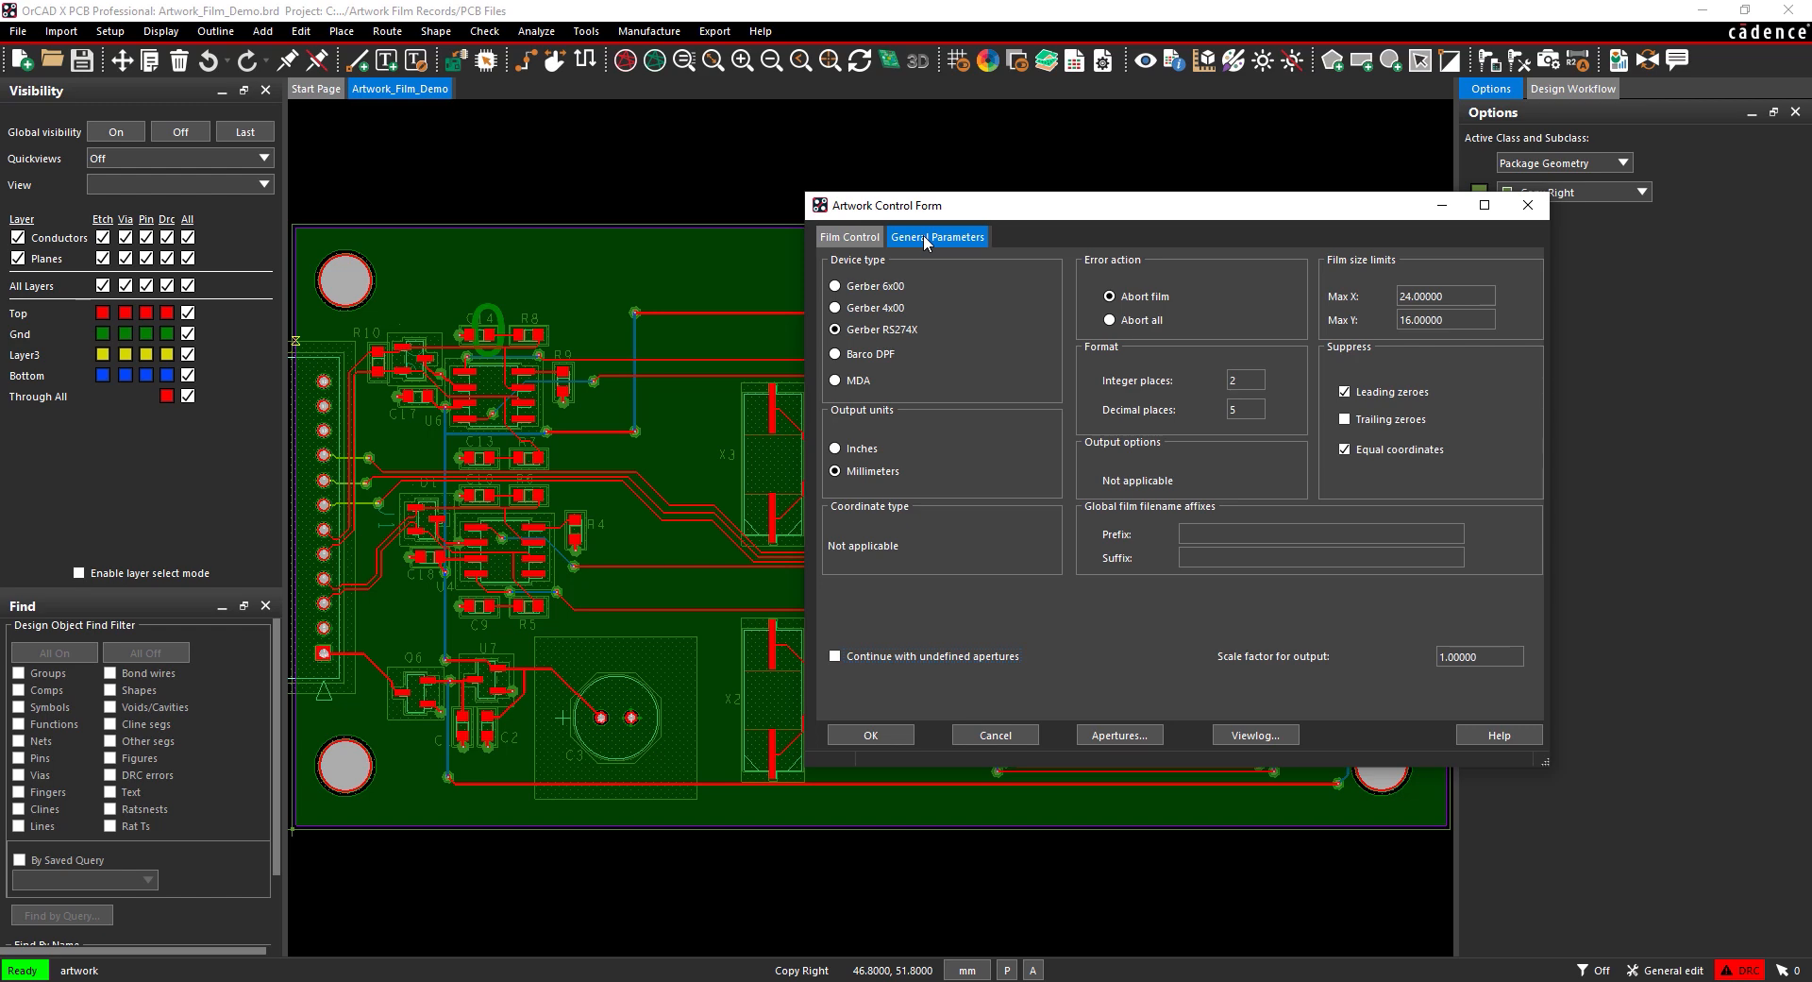
Step: Open Artwork Configuration from the Film Control tab's Config... button
{"action": "left_click", "coordinate": [851, 238]}
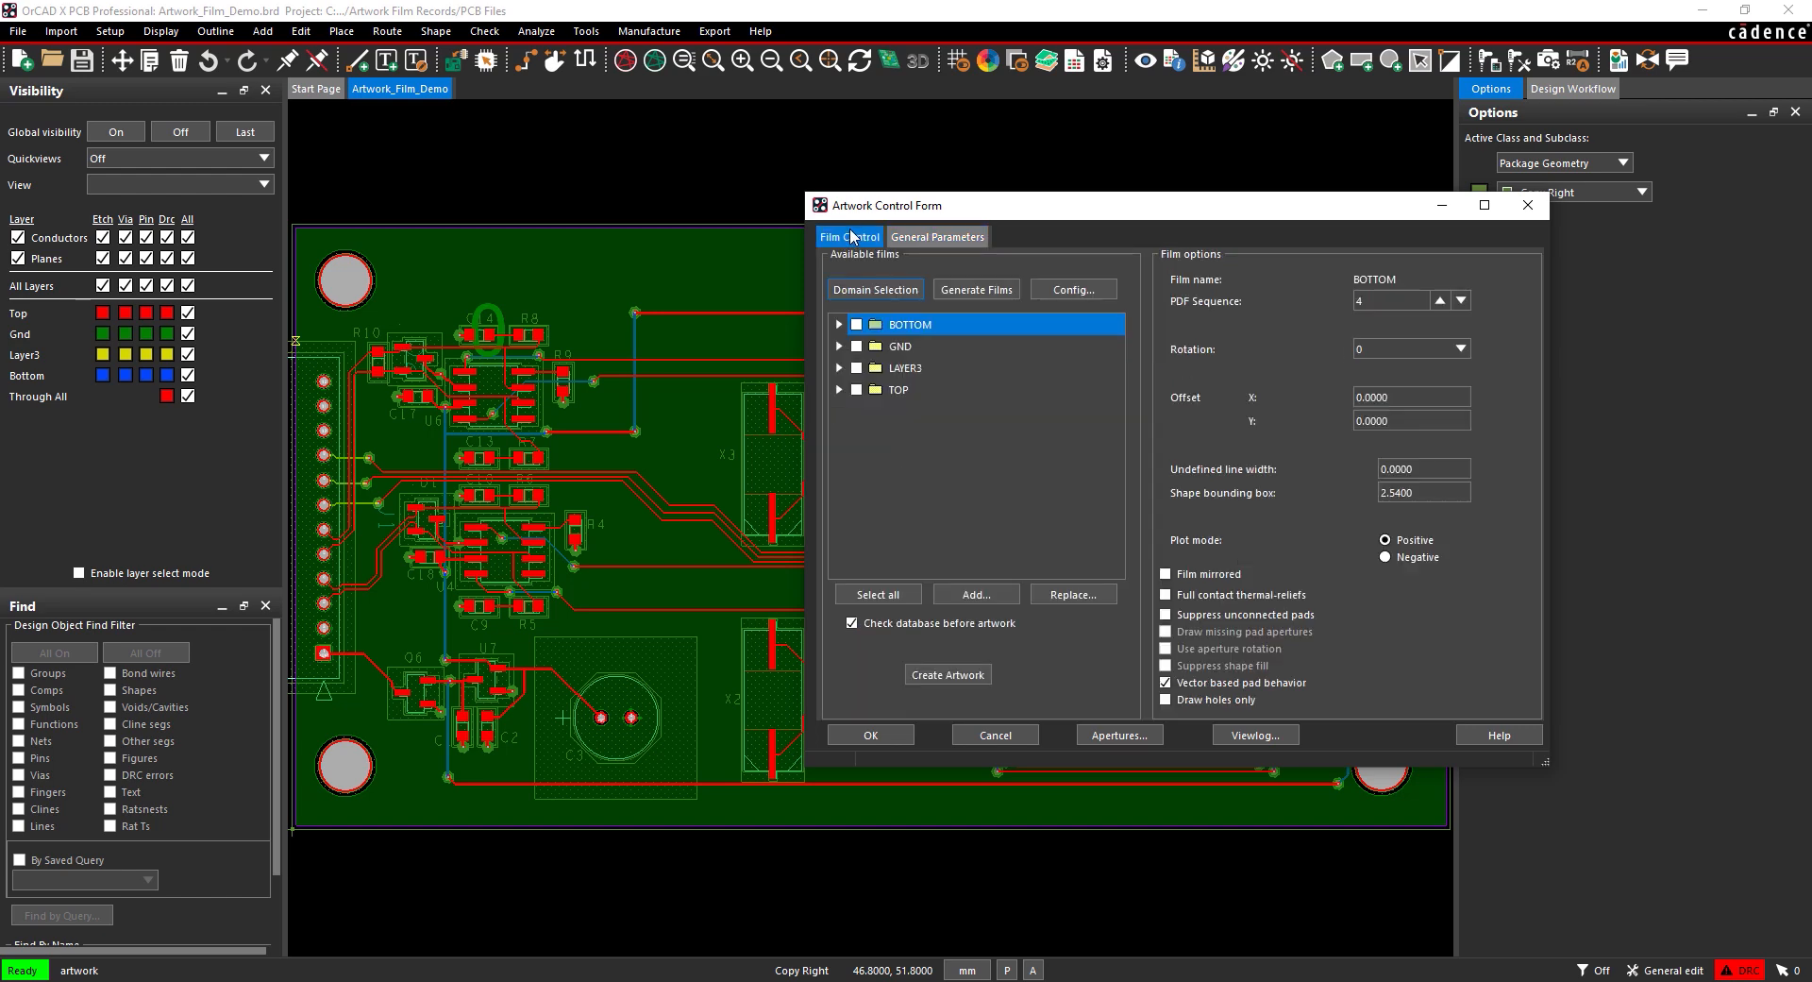
{"action": "left_click", "coordinate": [1075, 289]}
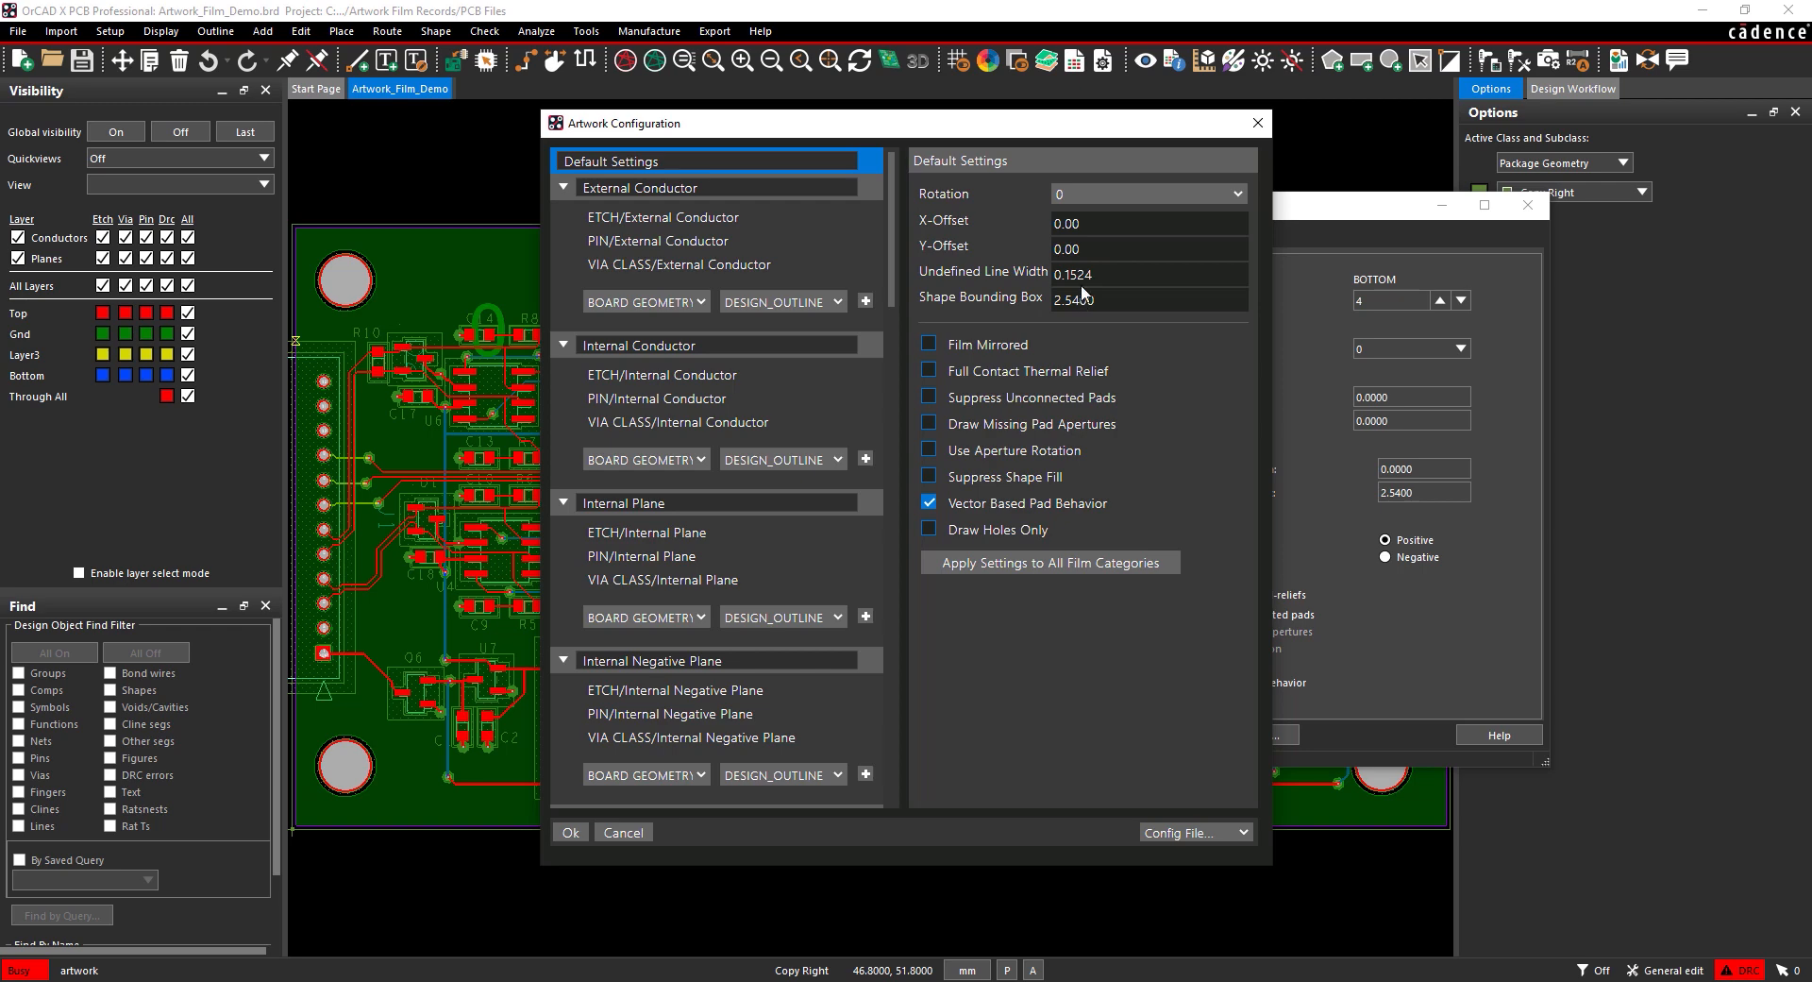
Step: Change the default Undefined Line Width from 0.1524 to 0.127
{"action": "left_click", "coordinate": [1089, 275]}
{"action": "left_click_drag", "start_coordinate": [1100, 280], "coordinate": [1018, 277]}
{"action": "type", "text": "0.127"}
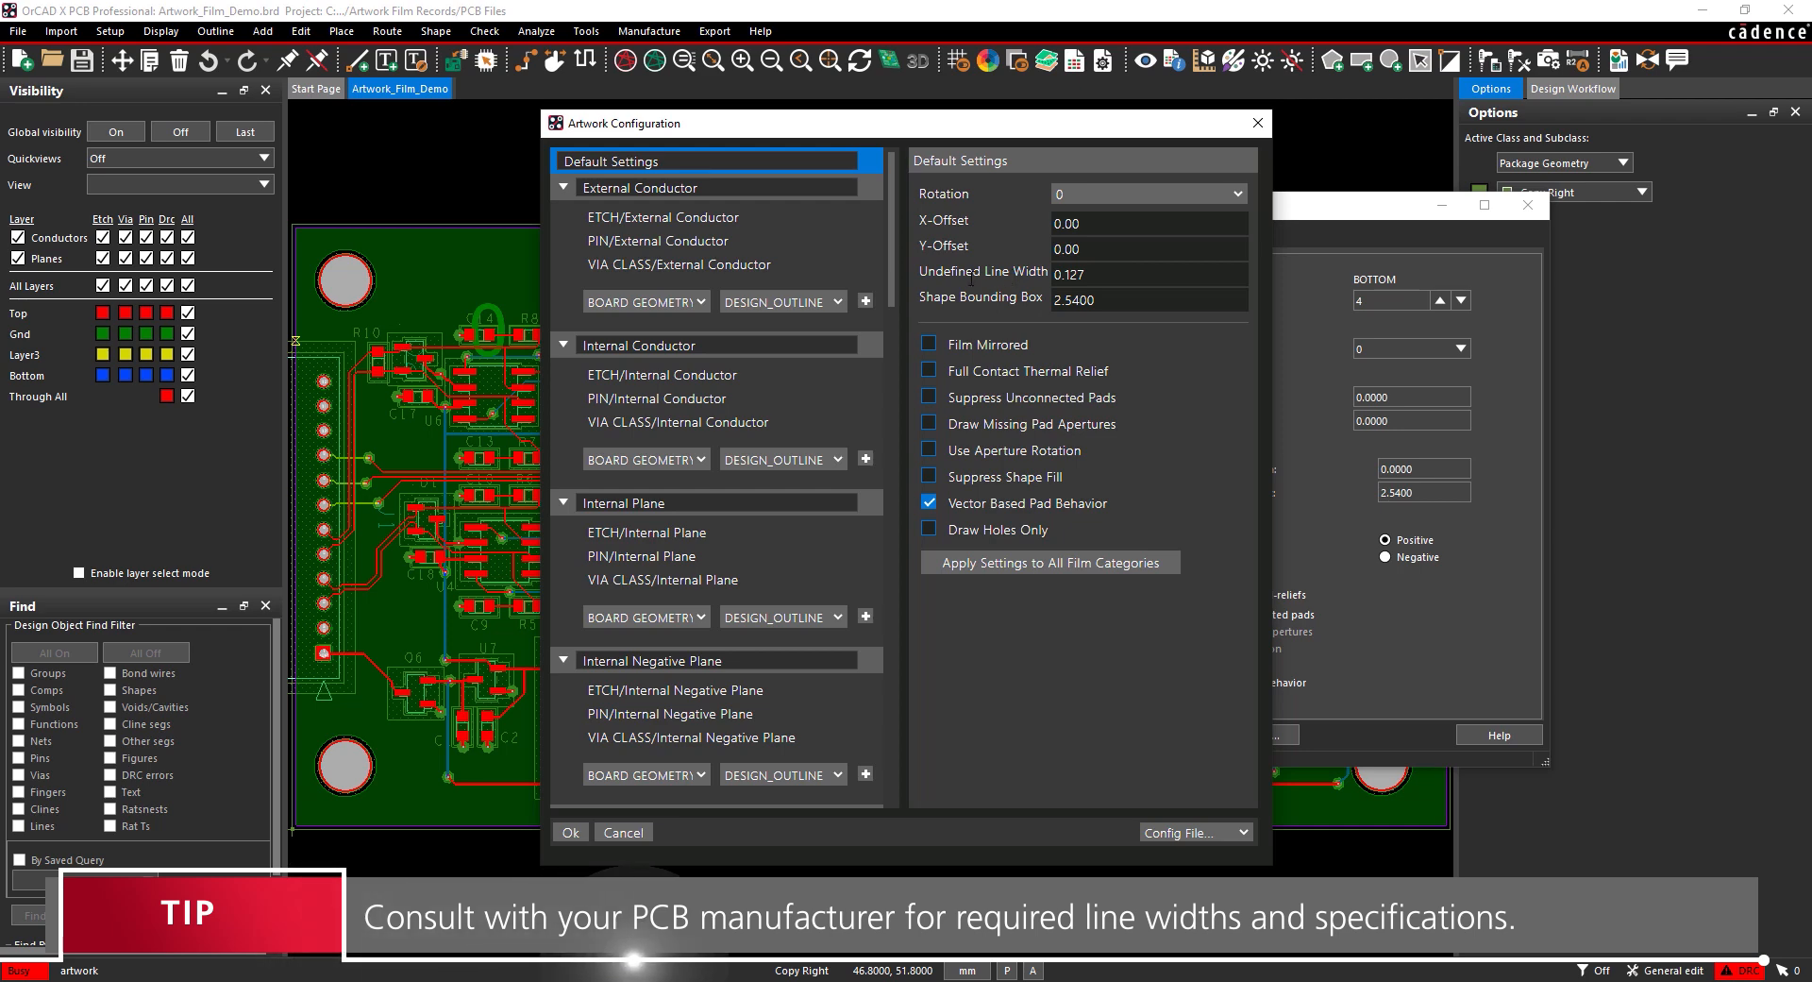
{"action": "scroll", "coordinate": [722, 327], "scroll_direction": "down", "scroll_amount": 3}
{"action": "scroll", "coordinate": [721, 327], "scroll_direction": "down", "scroll_amount": 3}
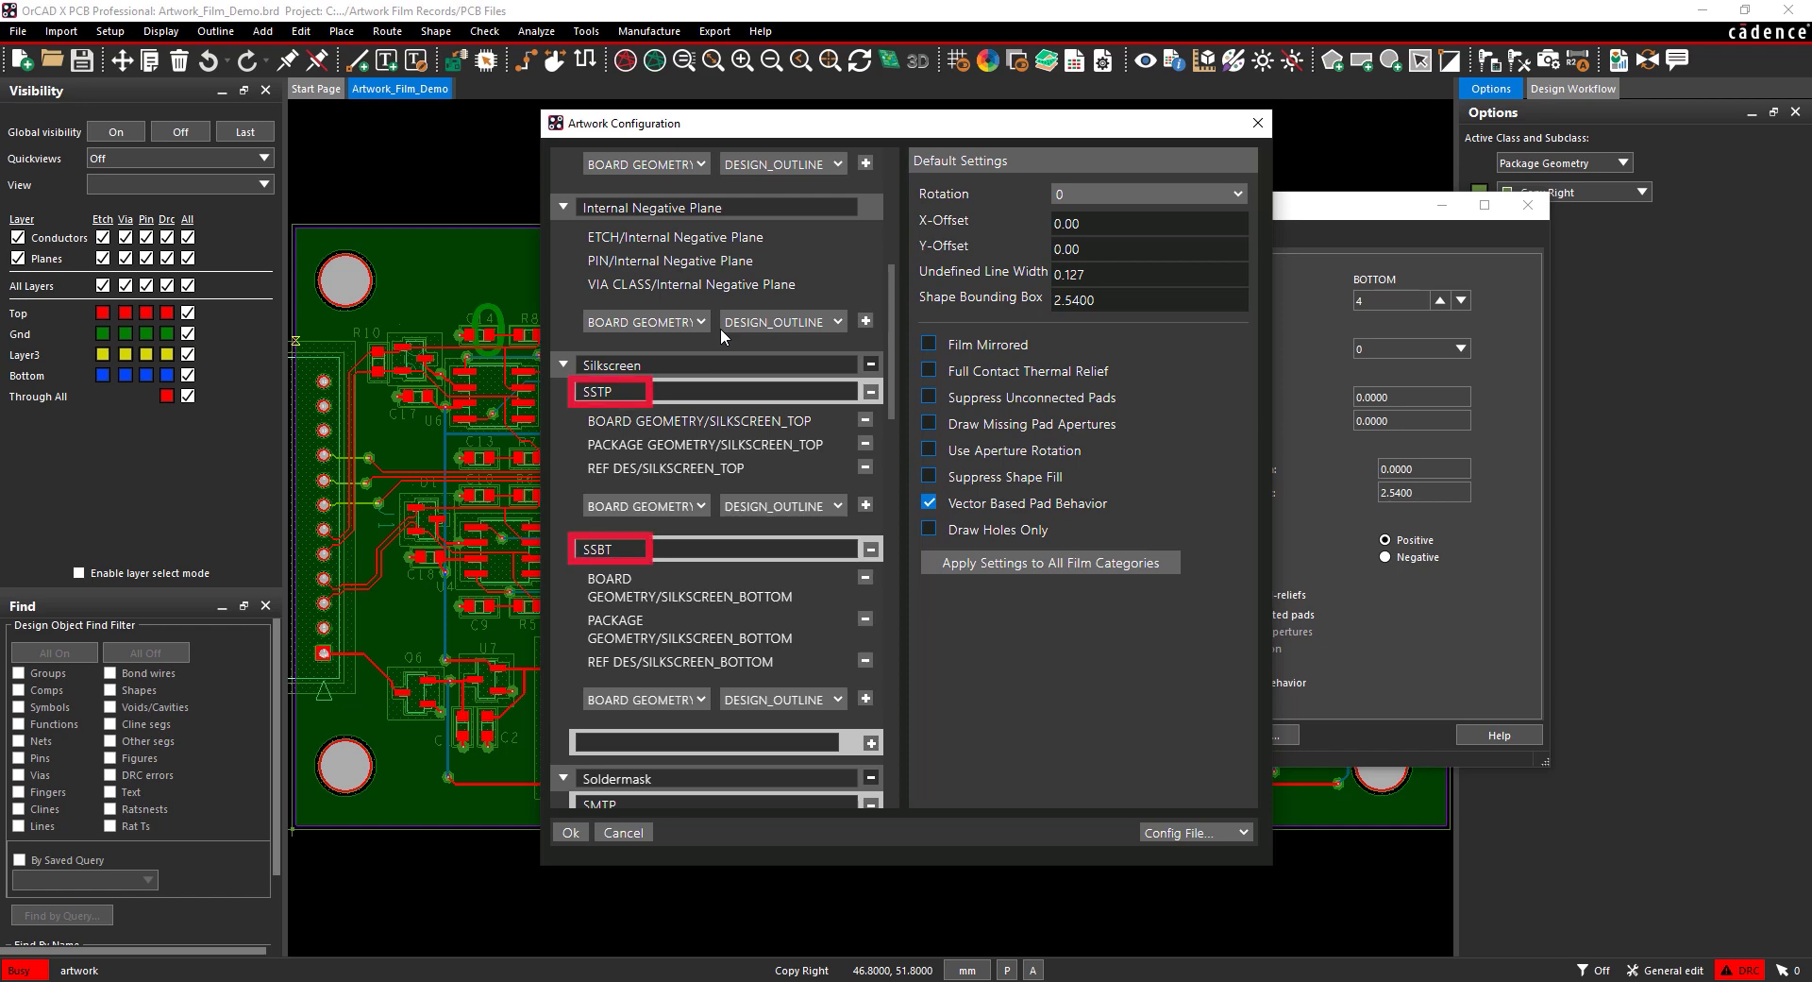
Step: Rename the SSTP and SSBT films to Silkscreen Top and Silkscreen Bottom
{"action": "left_click_drag", "start_coordinate": [647, 388], "coordinate": [569, 384]}
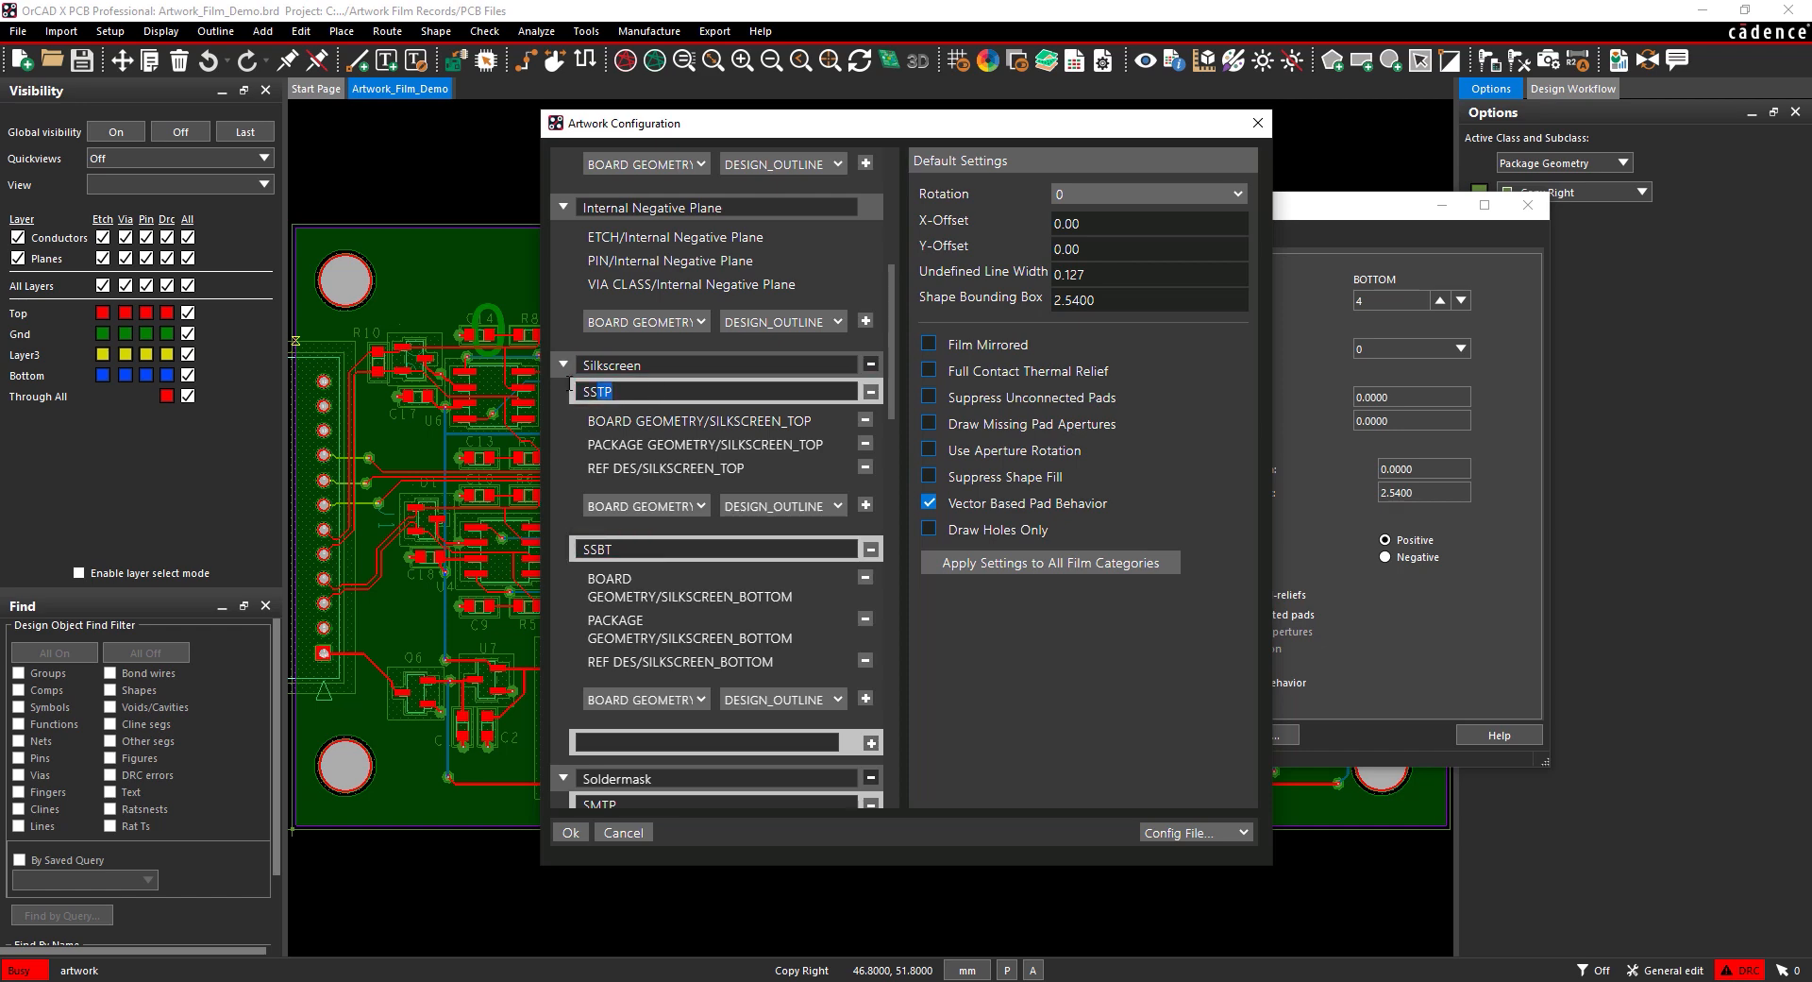
{"action": "type", "text": "Silkscreen Top"}
{"action": "left_click_drag", "start_coordinate": [619, 547], "coordinate": [553, 543]}
{"action": "type", "text": "Silkscreen Bottom"}
Step: Add BOARD GEOMETRY/DESIGN_OUTLINE to both the Silkscreen Top and Silkscreen Bottom films
{"action": "left_click", "coordinate": [629, 504]}
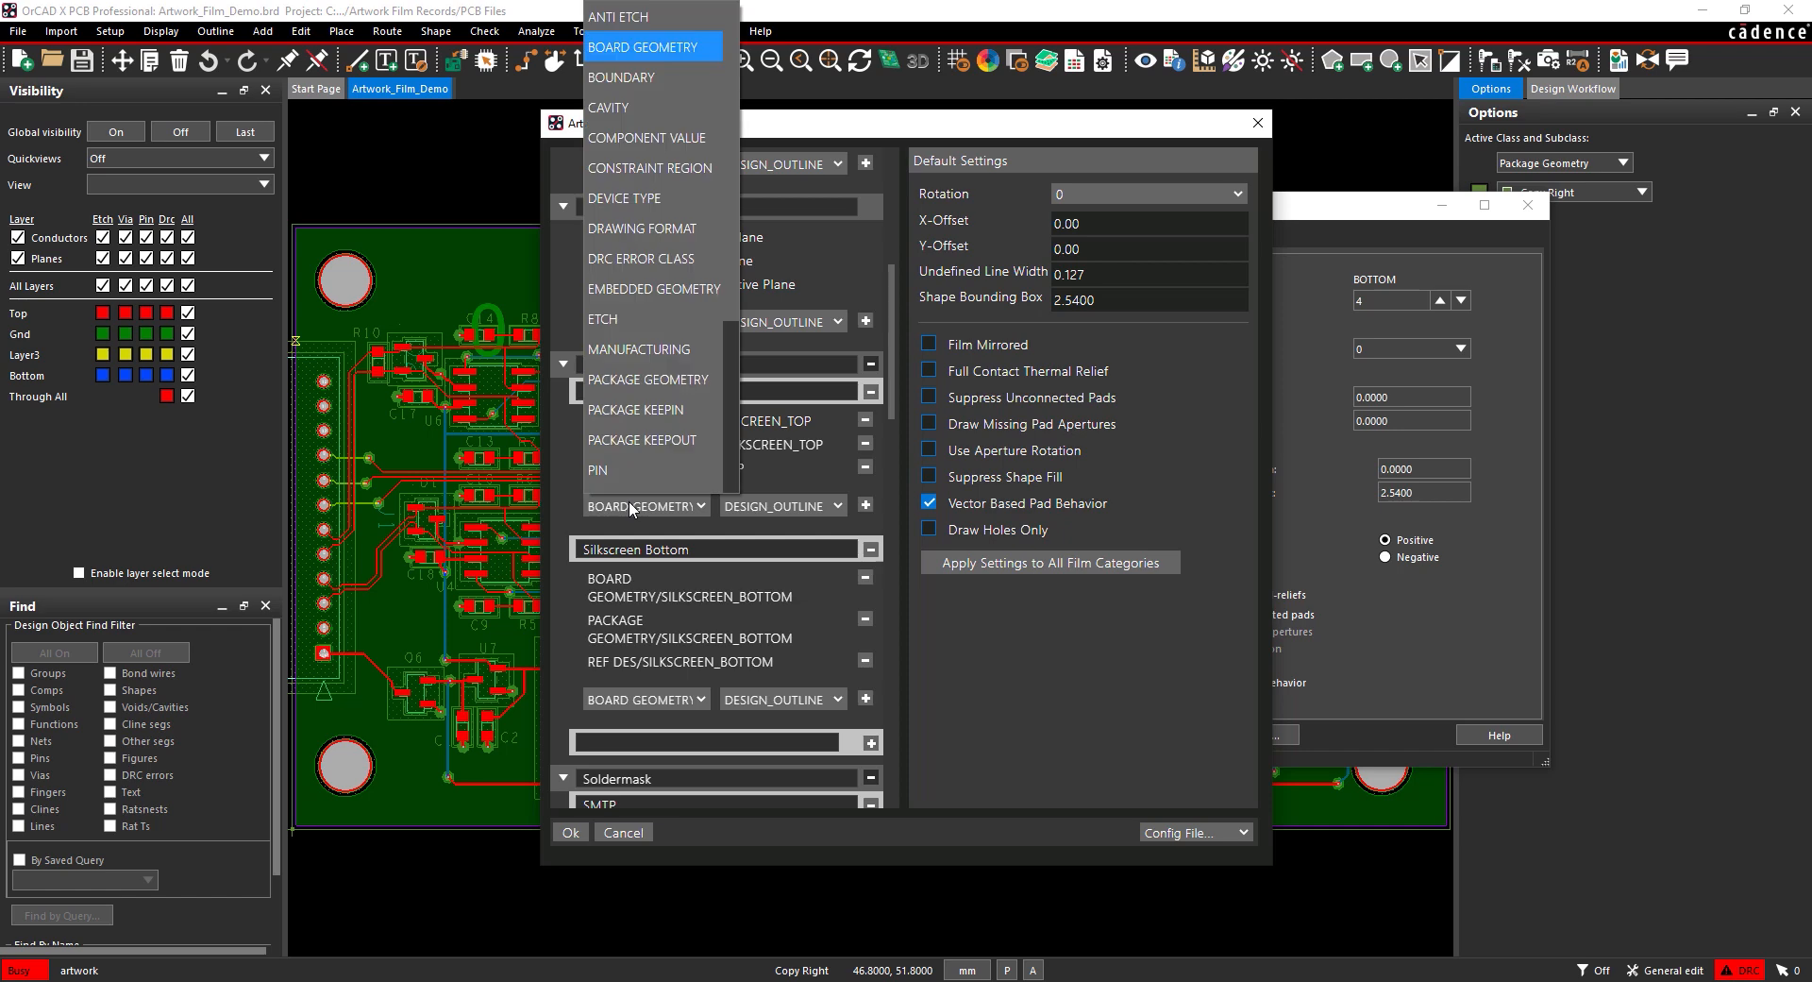
{"action": "left_click", "coordinate": [668, 52]}
{"action": "left_click", "coordinate": [780, 506]}
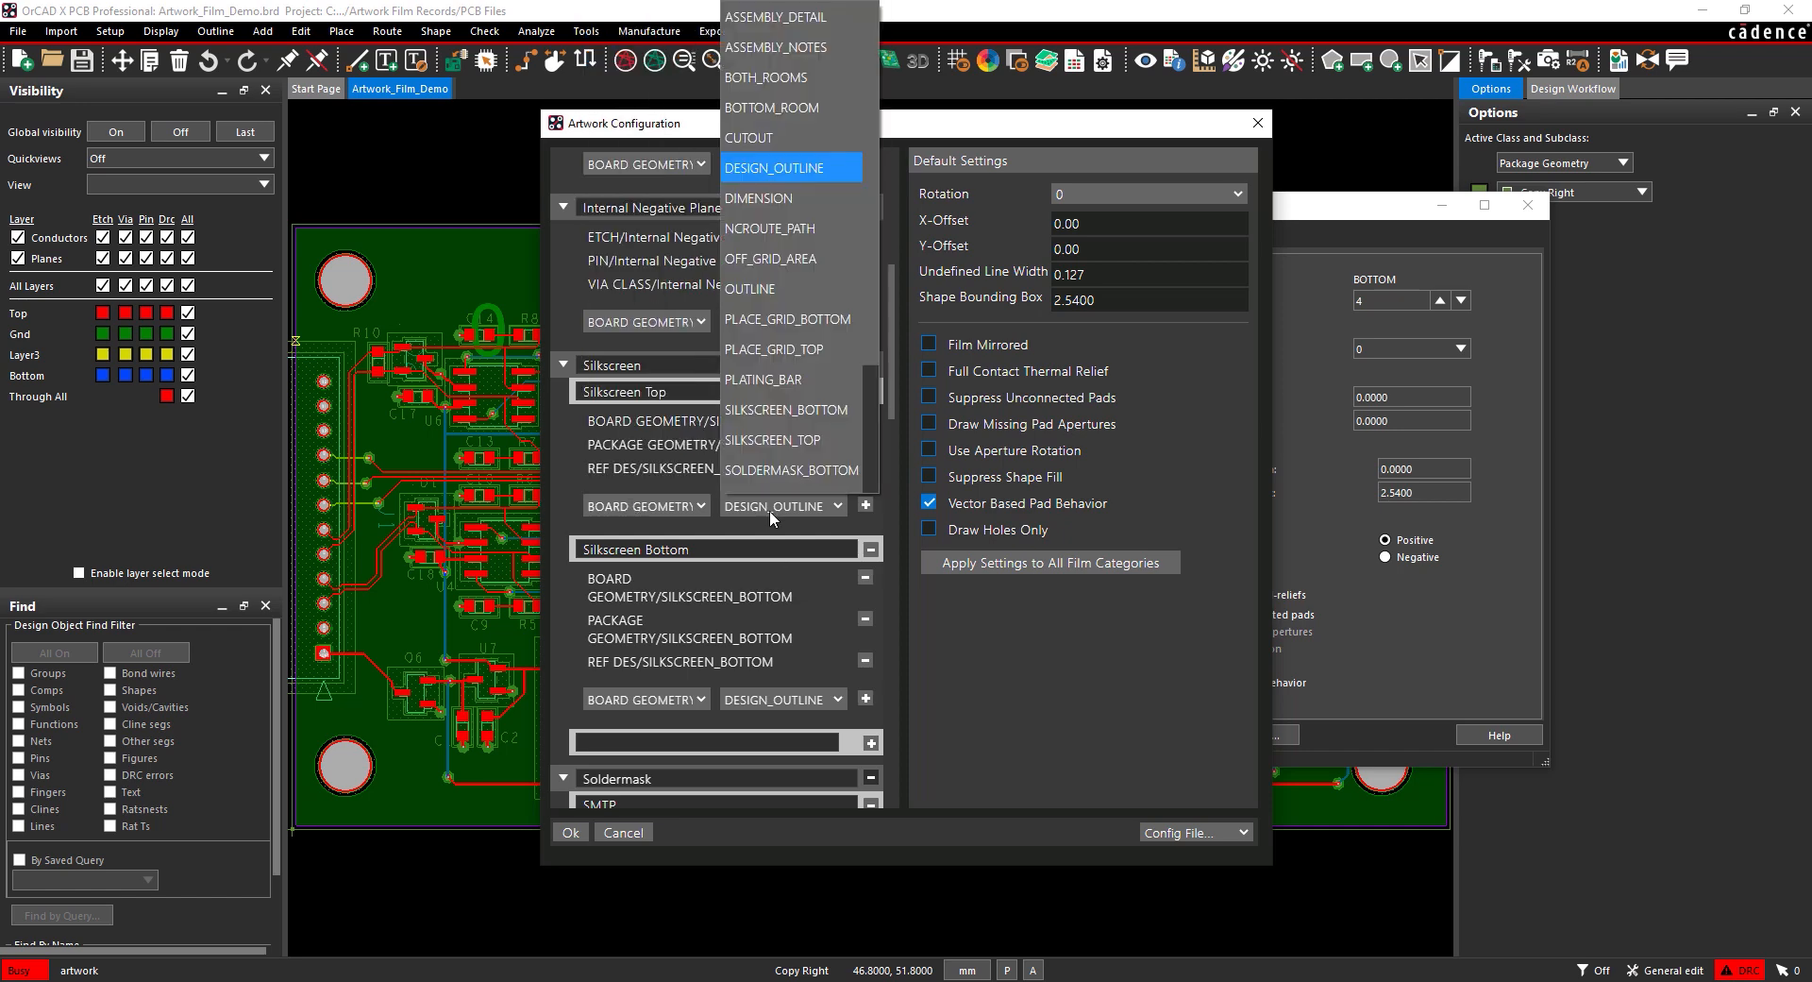
{"action": "left_click", "coordinate": [824, 165]}
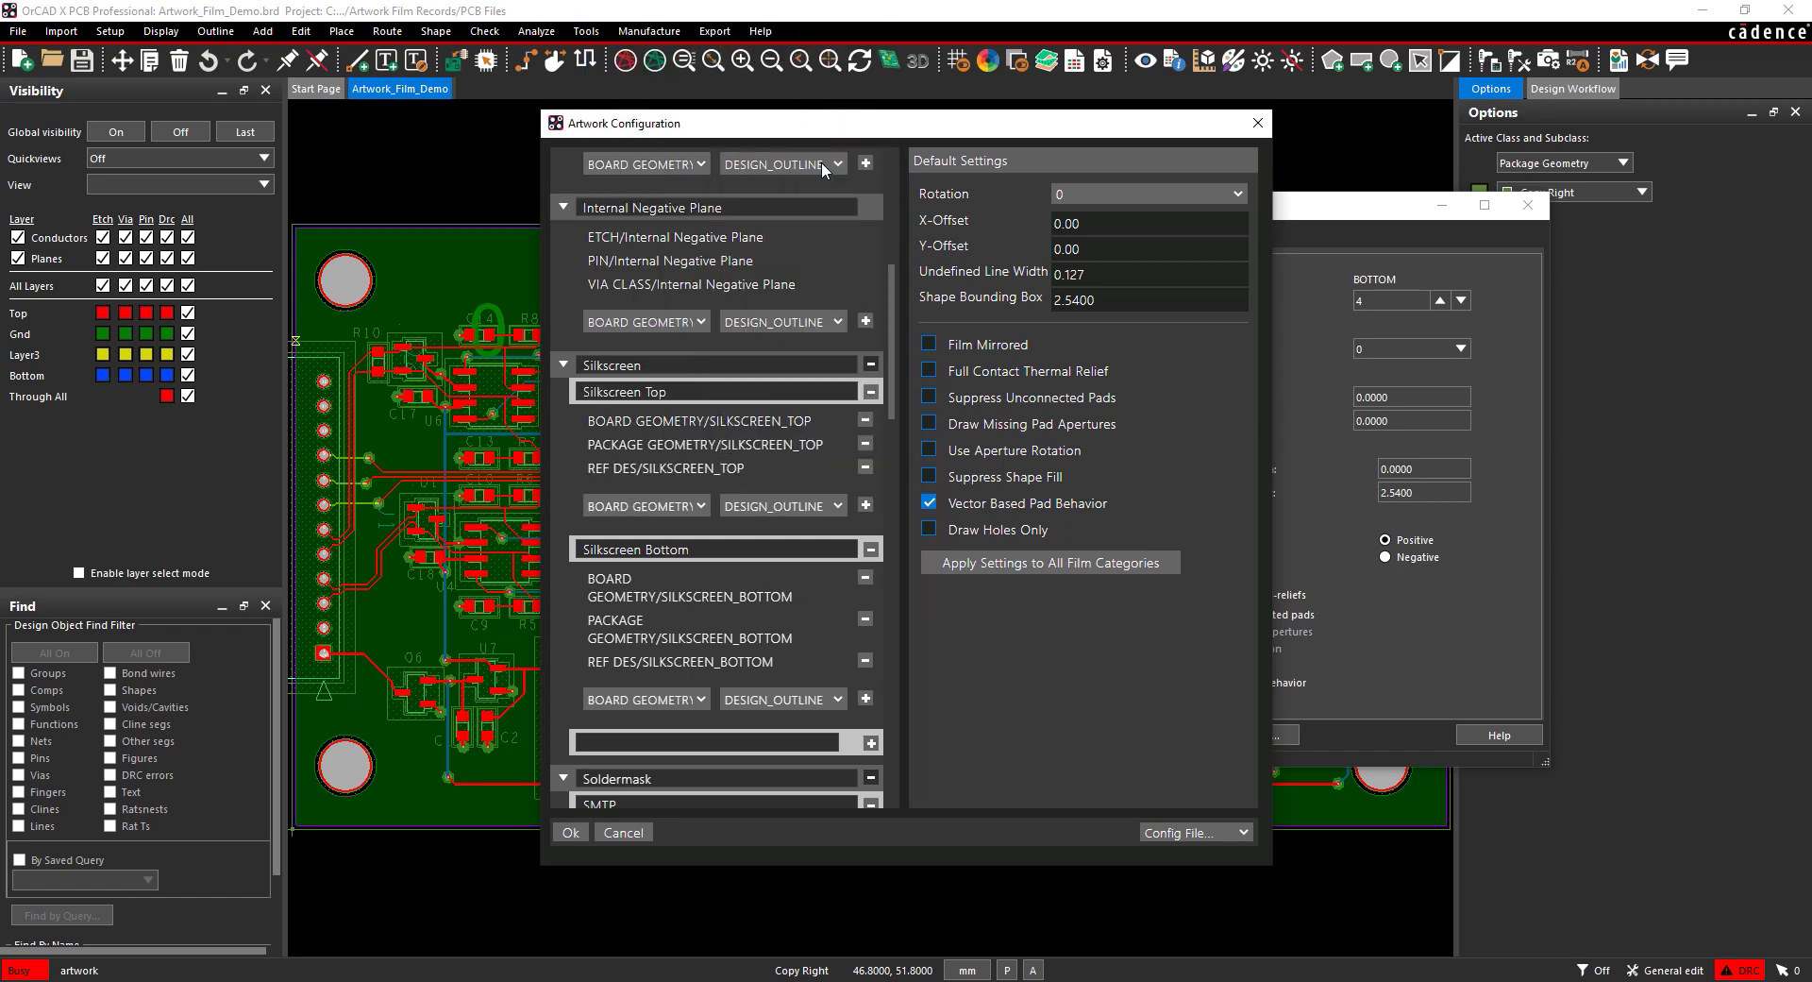
{"action": "left_click", "coordinate": [866, 505]}
{"action": "left_click", "coordinate": [864, 720]}
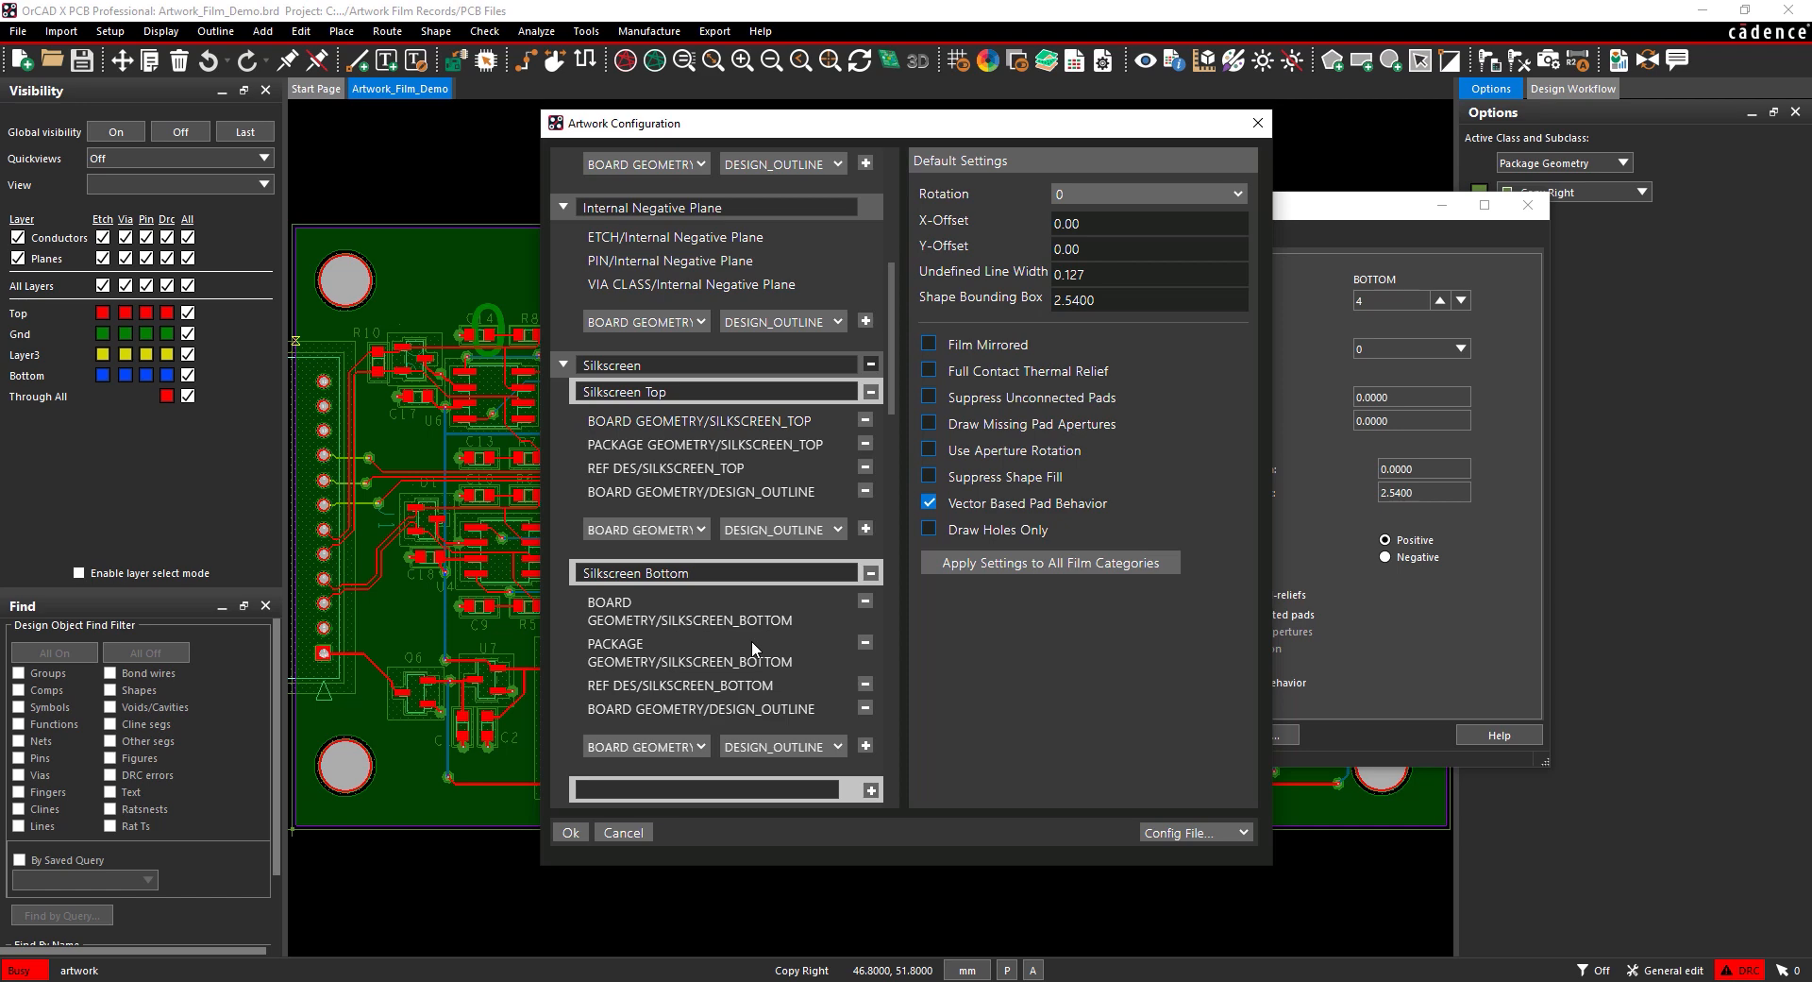
{"action": "scroll", "coordinate": [751, 640], "scroll_direction": "down", "scroll_amount": 10}
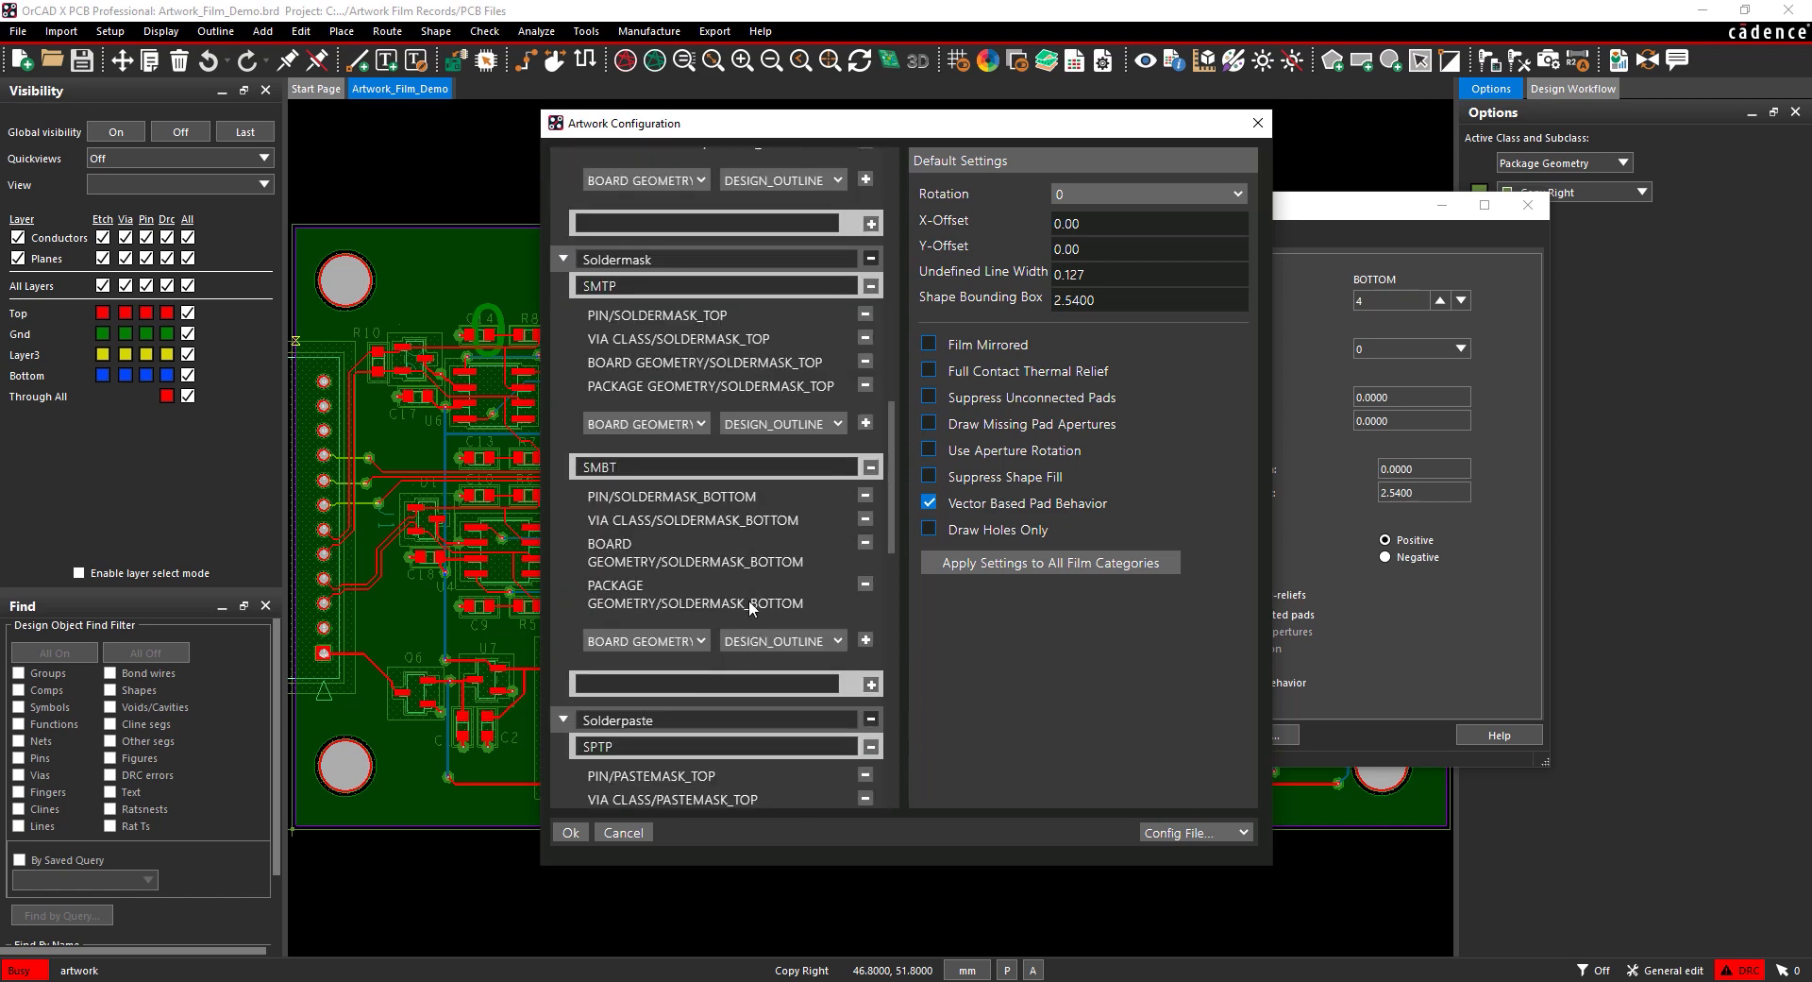
Step: Rename the SMTP and SMBT films to Soldermask Top and Soldermask Bottom
{"action": "double_click", "coordinate": [577, 286]}
{"action": "type", "text": "Soldermask Top"}
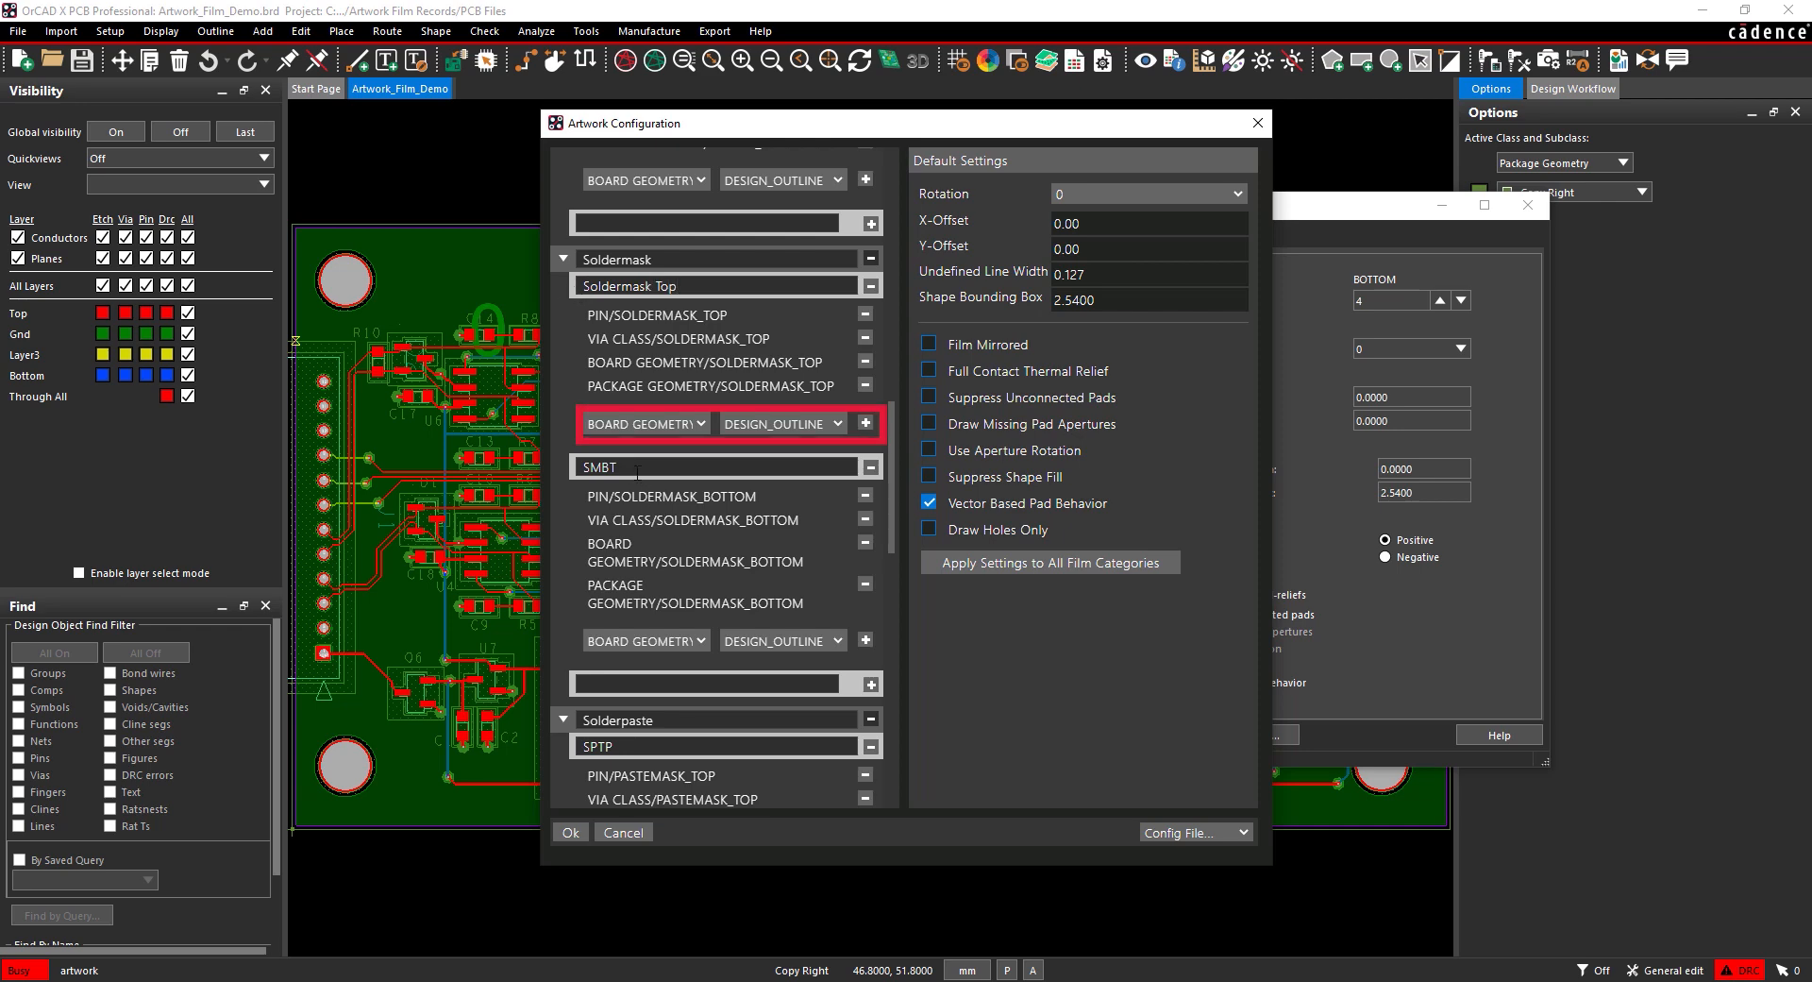
{"action": "left_click_drag", "start_coordinate": [636, 474], "coordinate": [591, 468]}
{"action": "type", "text": "oldermask Bottom"}
Step: Add BOARD GEOMETRY/DESIGN_OUTLINE to both soldermask films
{"action": "left_click", "coordinate": [866, 424]}
{"action": "left_click", "coordinate": [867, 662]}
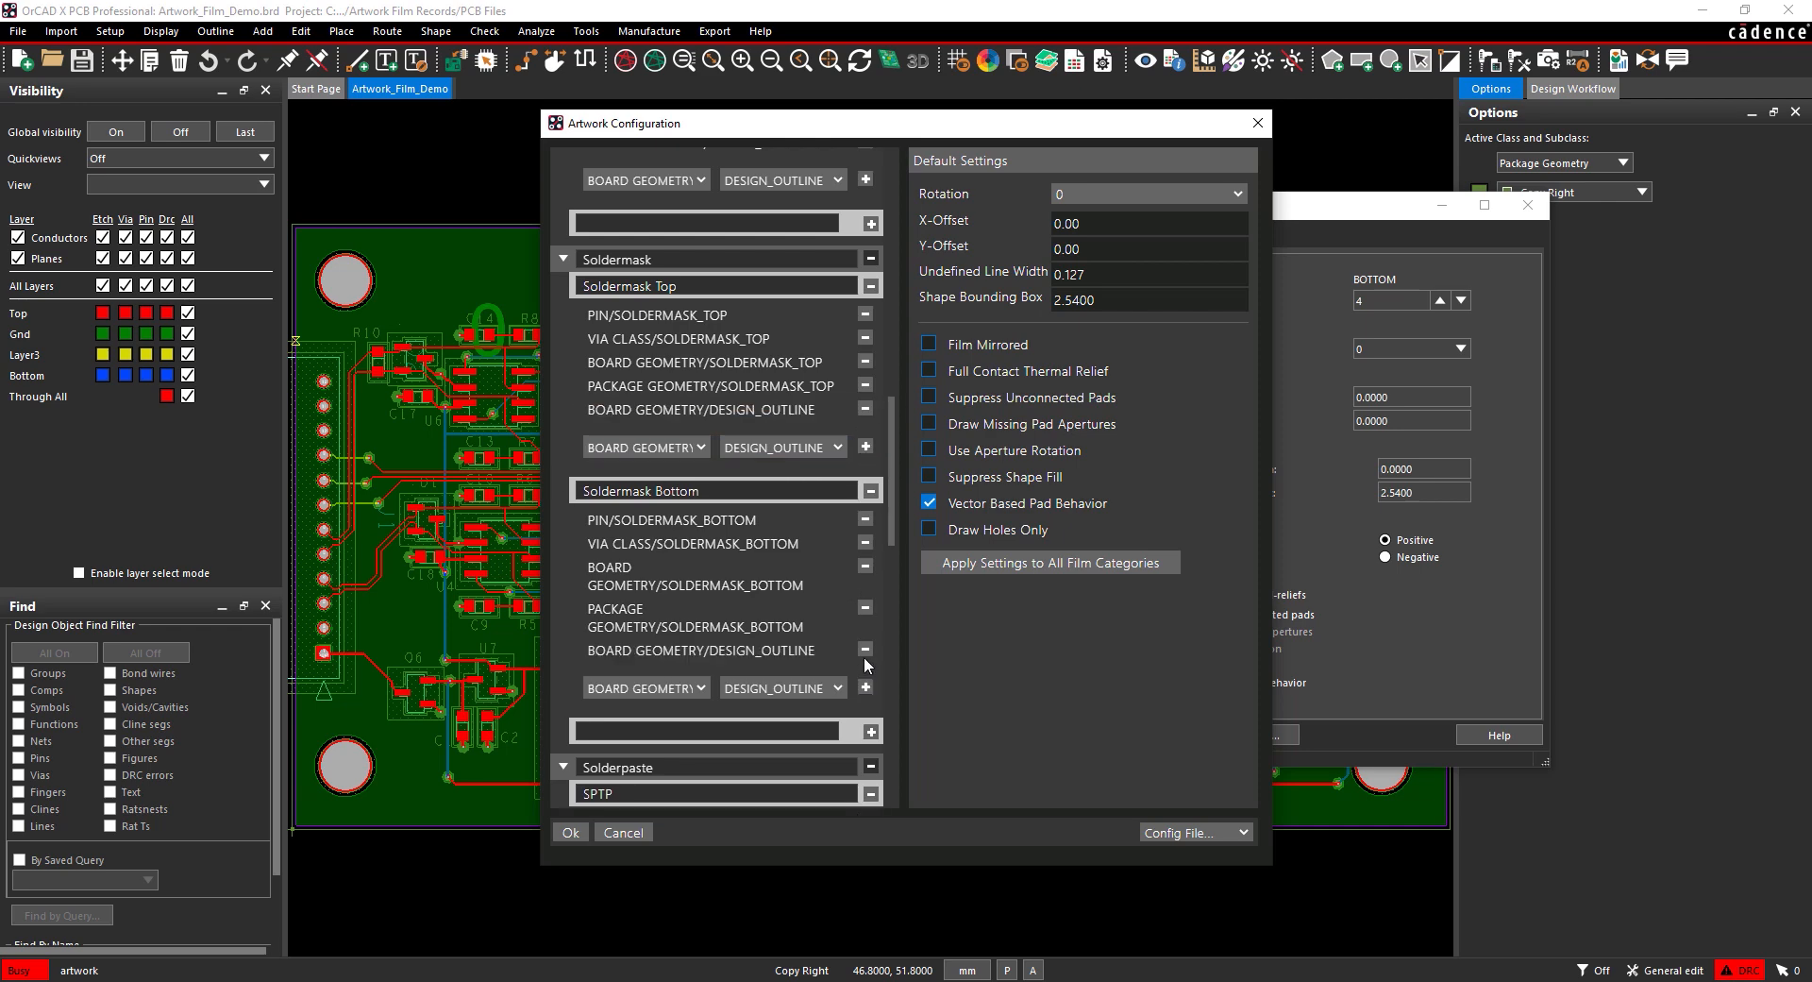
{"action": "scroll", "coordinate": [748, 528], "scroll_direction": "down", "scroll_amount": 4}
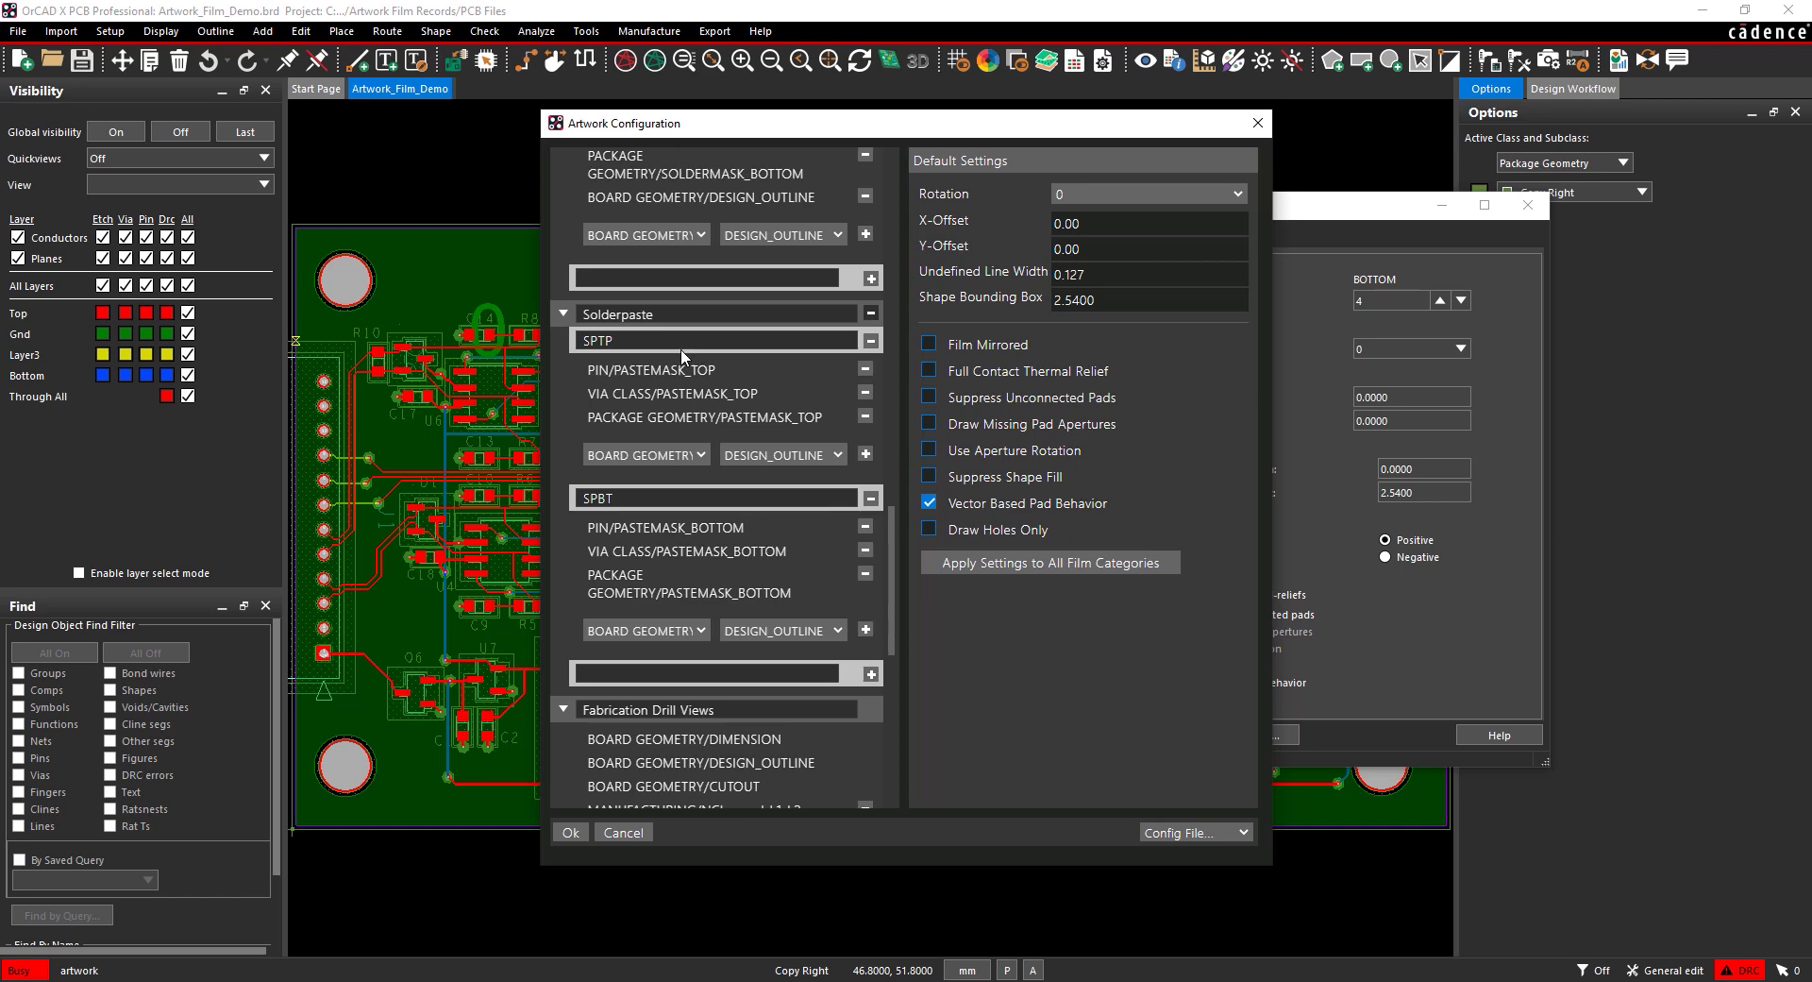
Step: Rename the SPTP and SPBT films to Solderpaste Top and Solderpaste Bottom
{"action": "double_click", "coordinate": [653, 341]}
{"action": "type", "text": "Solderpaste Top"}
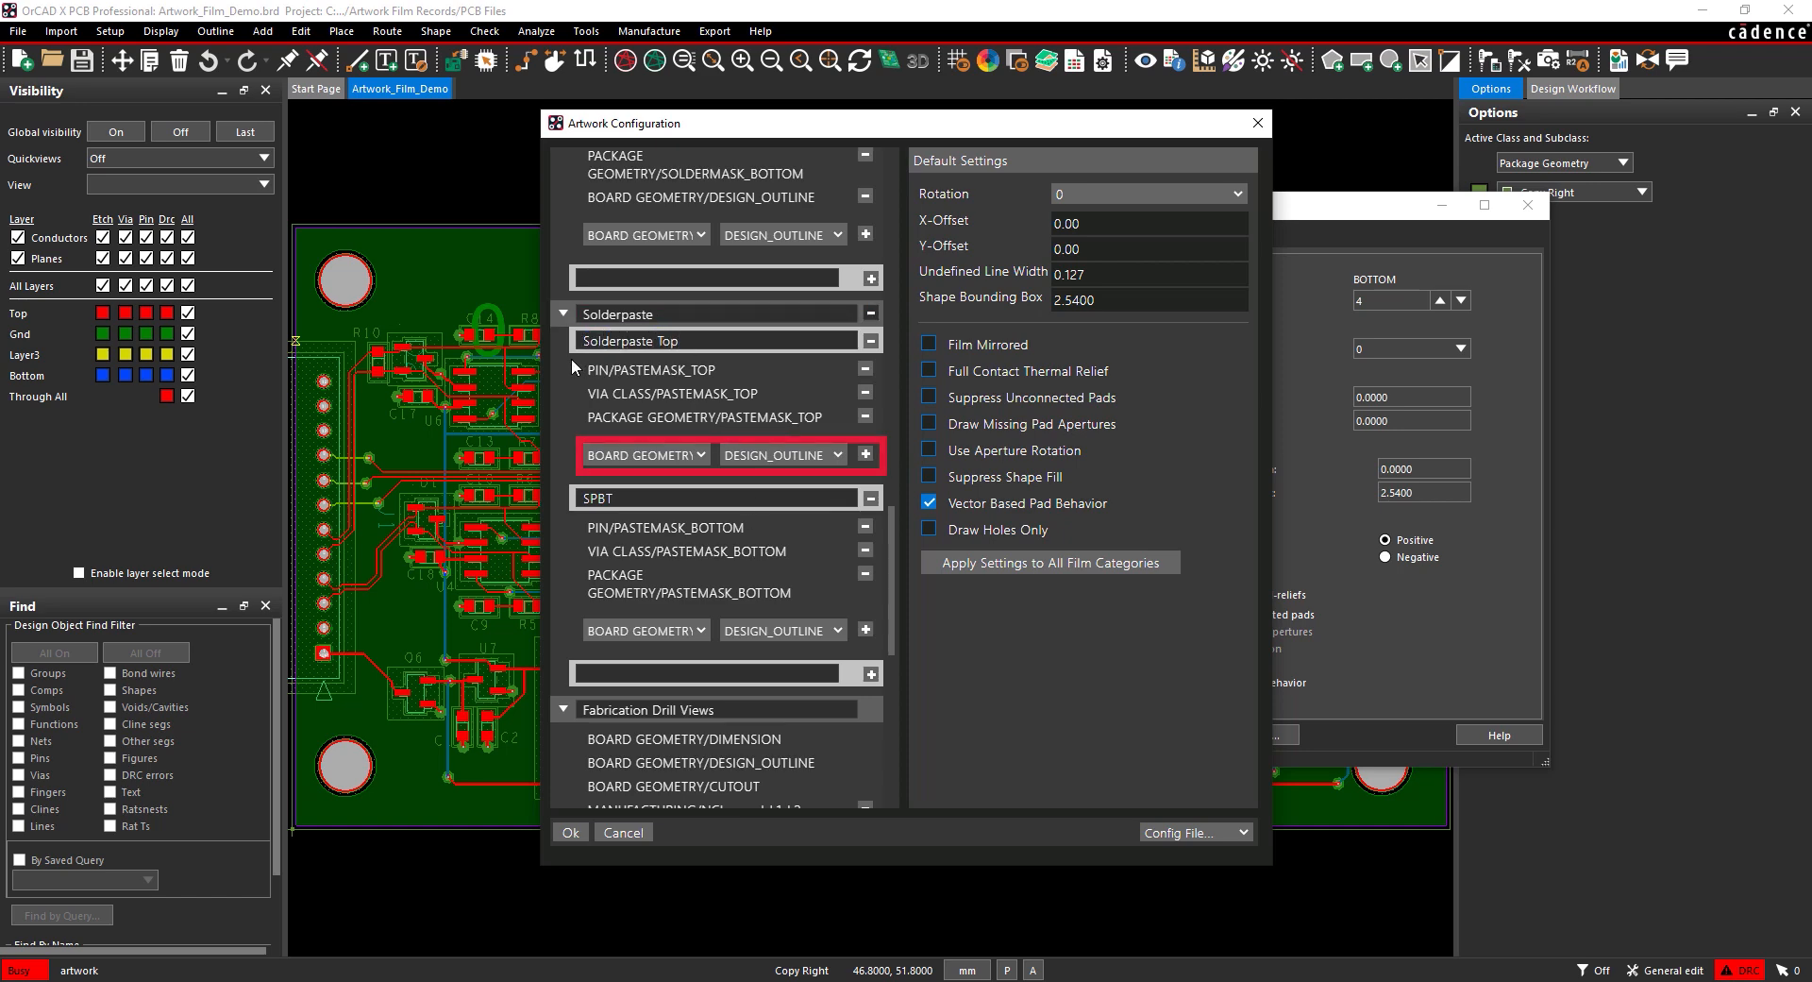
{"action": "double_click", "coordinate": [586, 498]}
{"action": "type", "text": "Solderpaste Bottom"}
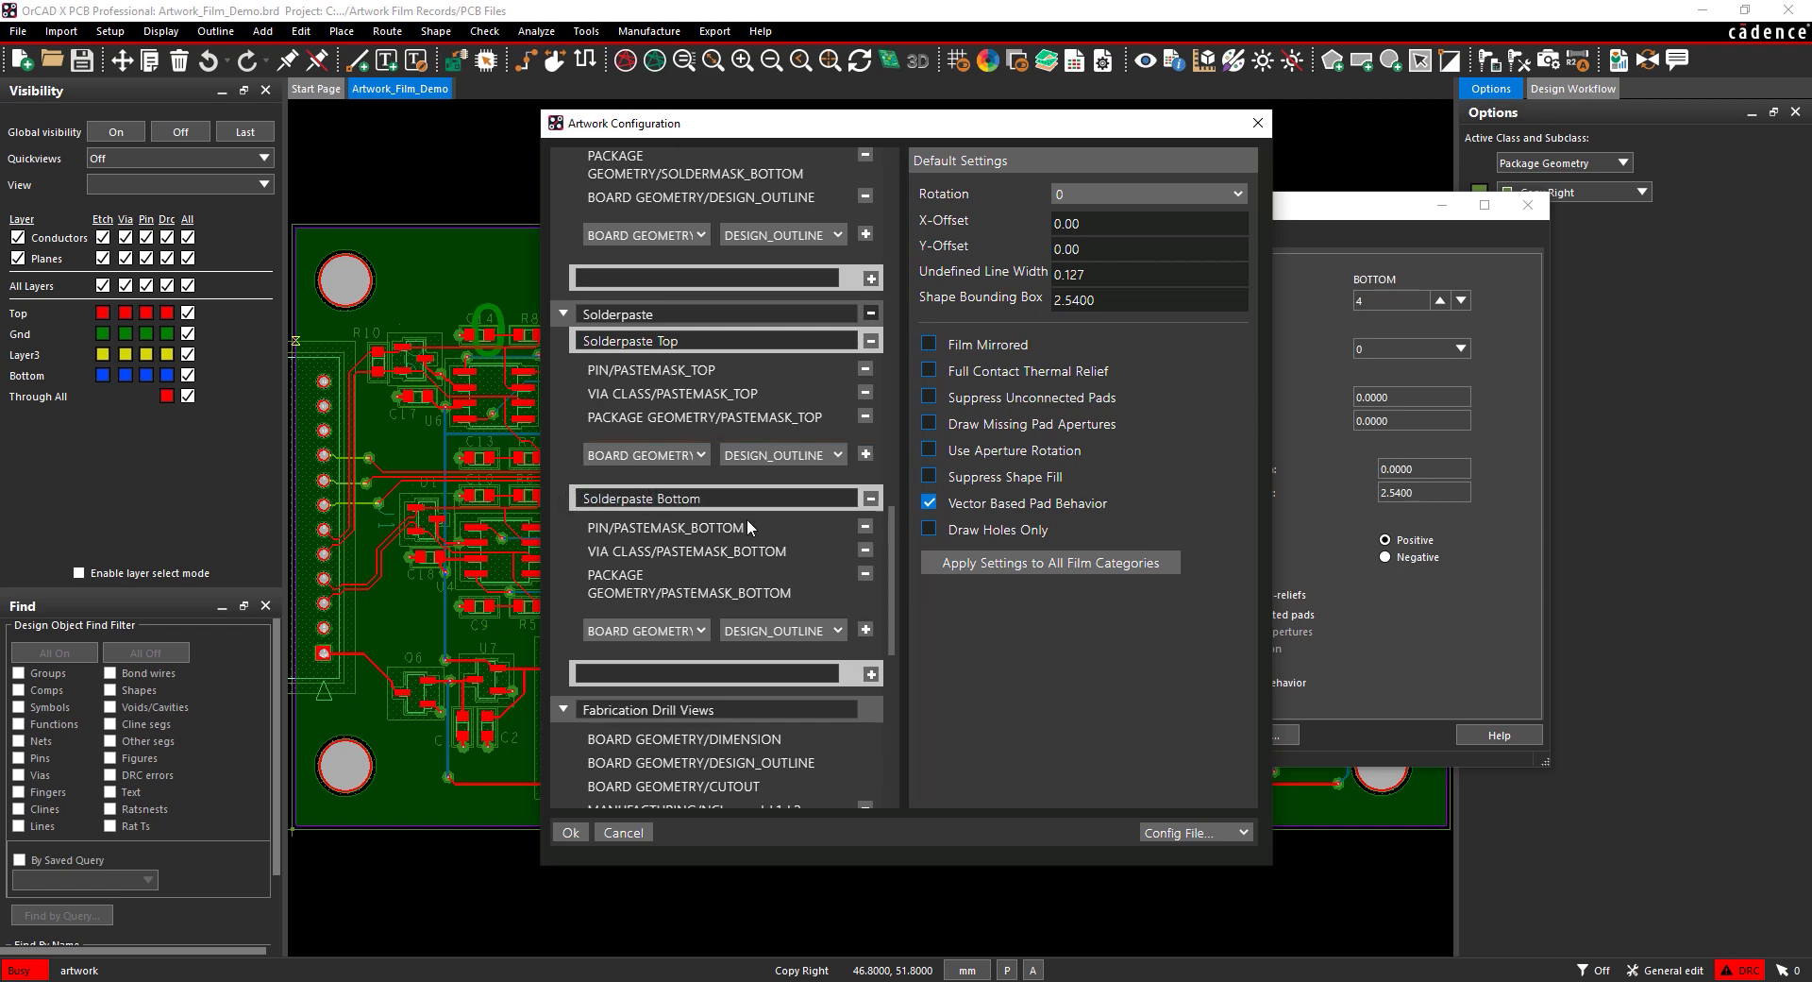
Step: Add BOARD GEOMETRY/DESIGN_OUTLINE to both solderpaste films
{"action": "left_click", "coordinate": [867, 456]}
{"action": "left_click", "coordinate": [866, 651]}
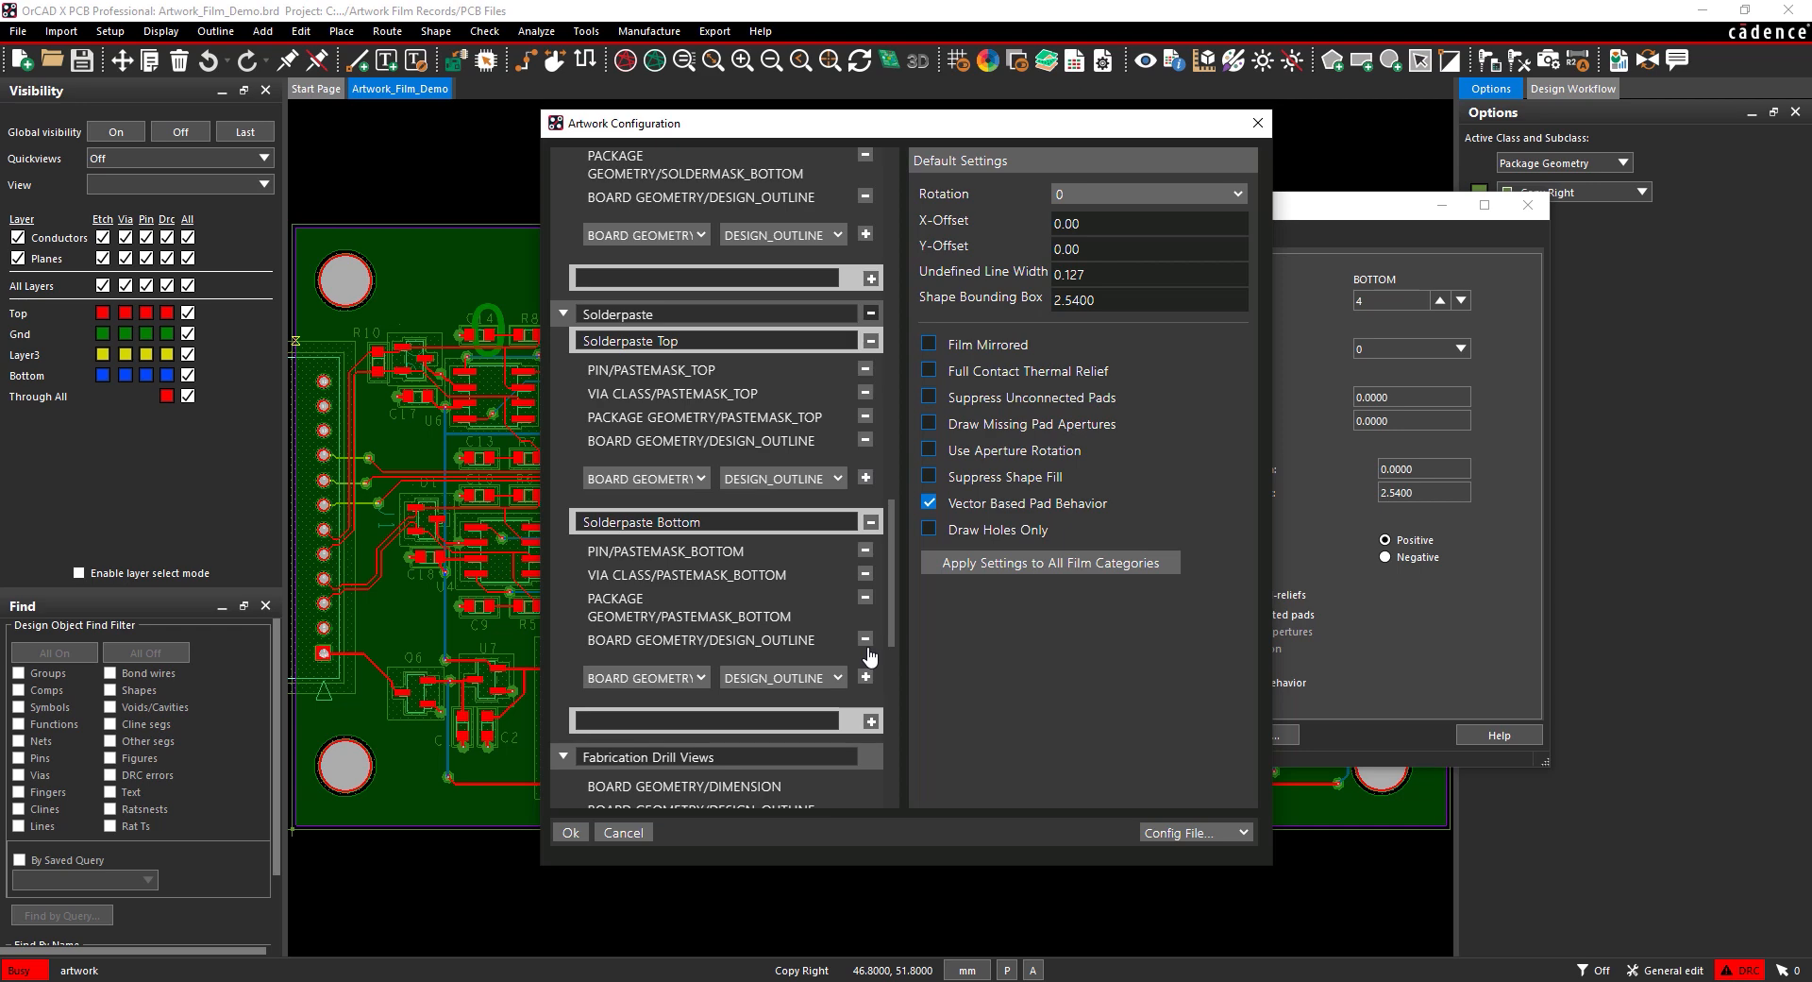
{"action": "scroll", "coordinate": [868, 655], "scroll_direction": "down", "scroll_amount": 5}
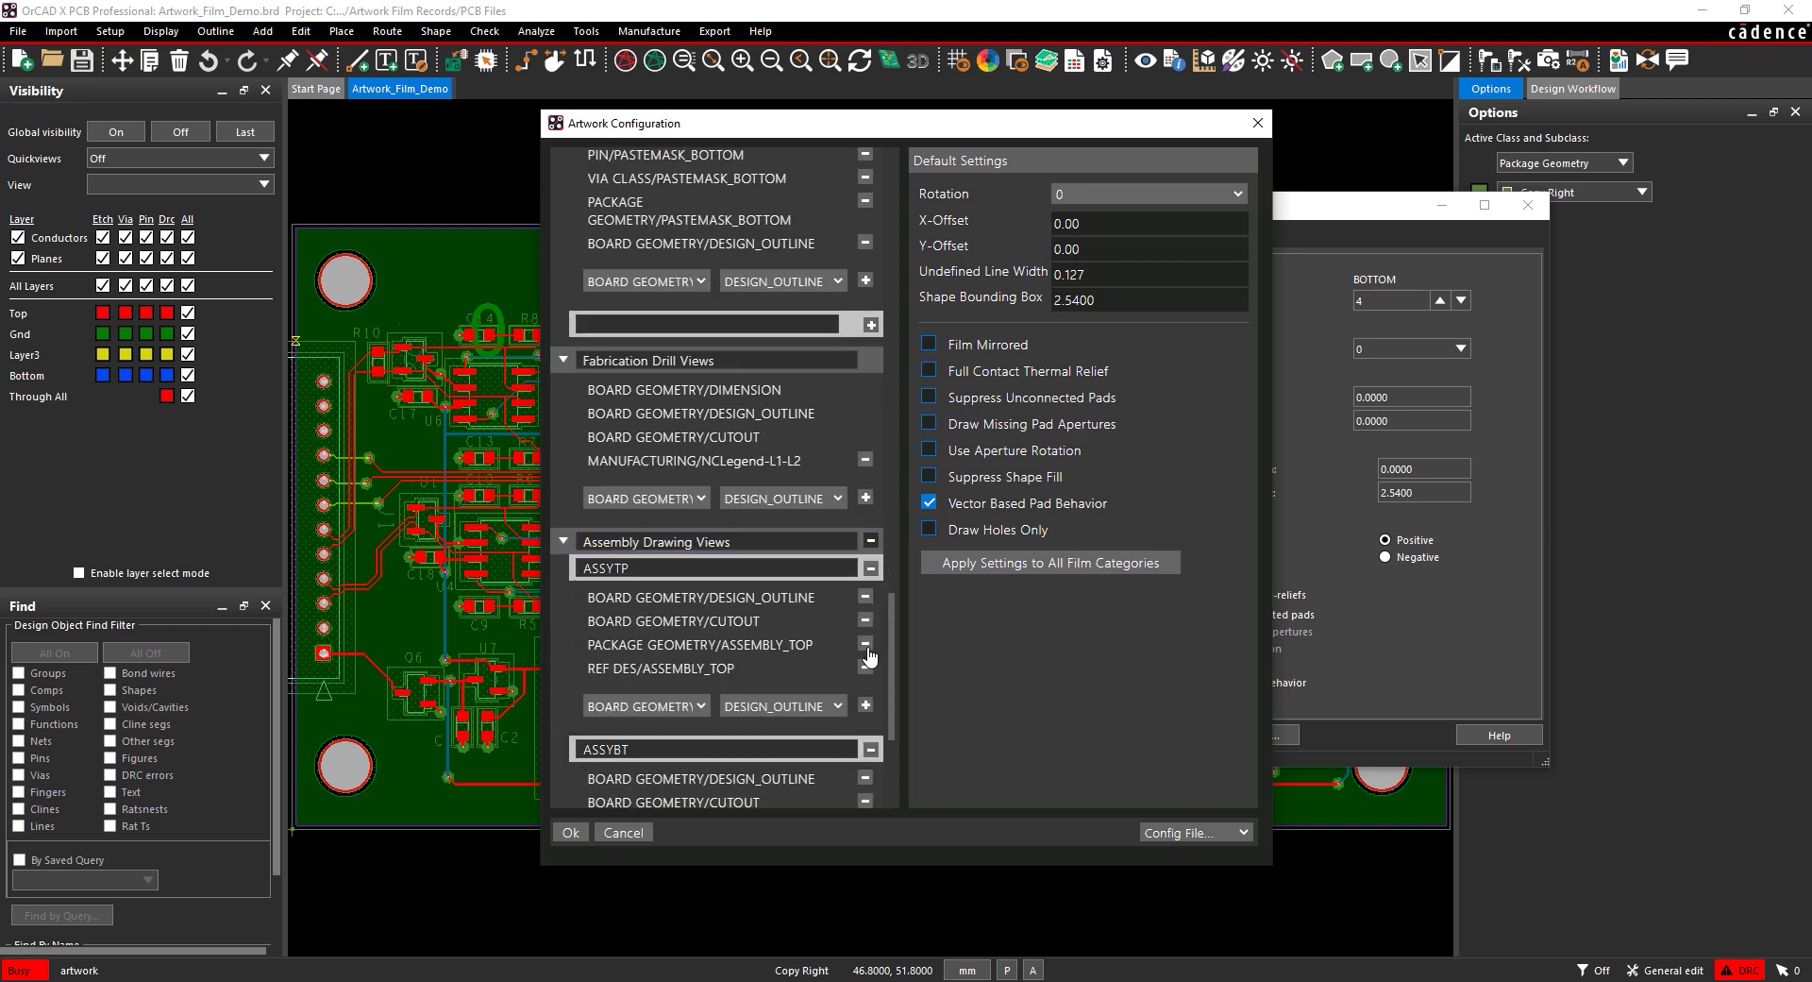
Step: Select MANUFACTURING/XSECTION_CHART as the layer for Fabrication Drill Views
{"action": "left_click", "coordinate": [646, 497]}
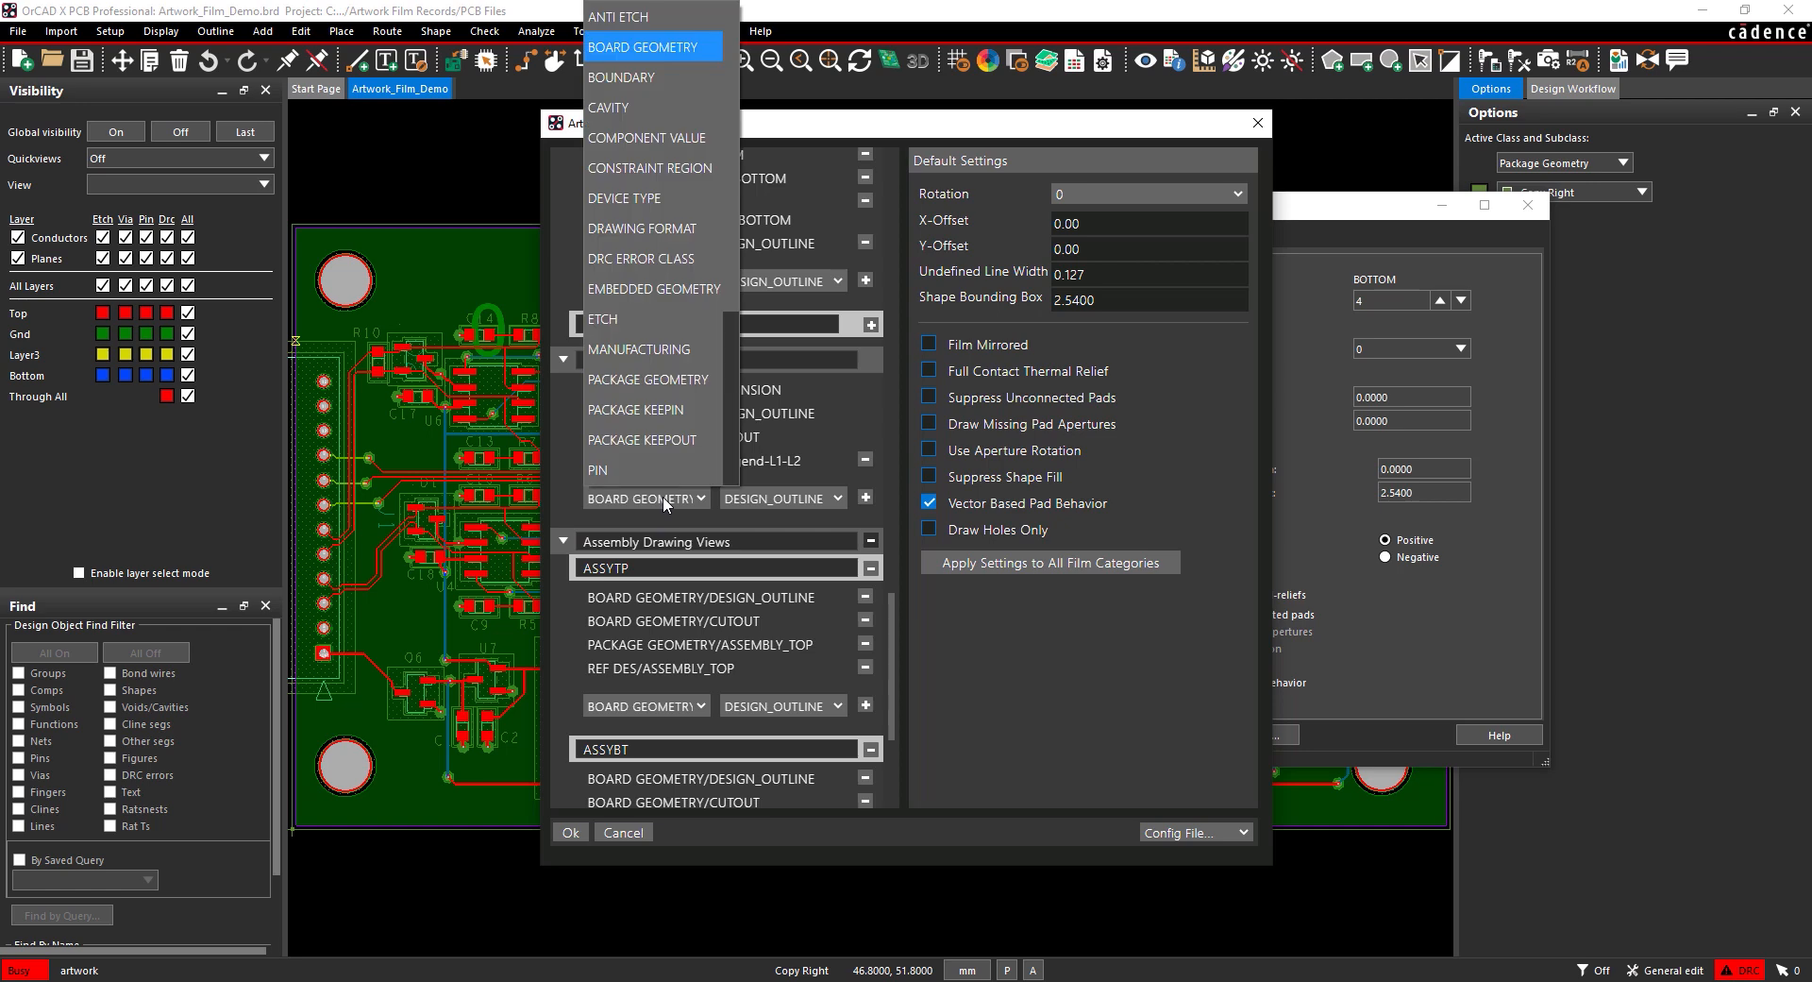
{"action": "left_click", "coordinate": [652, 350]}
{"action": "left_click", "coordinate": [784, 440]}
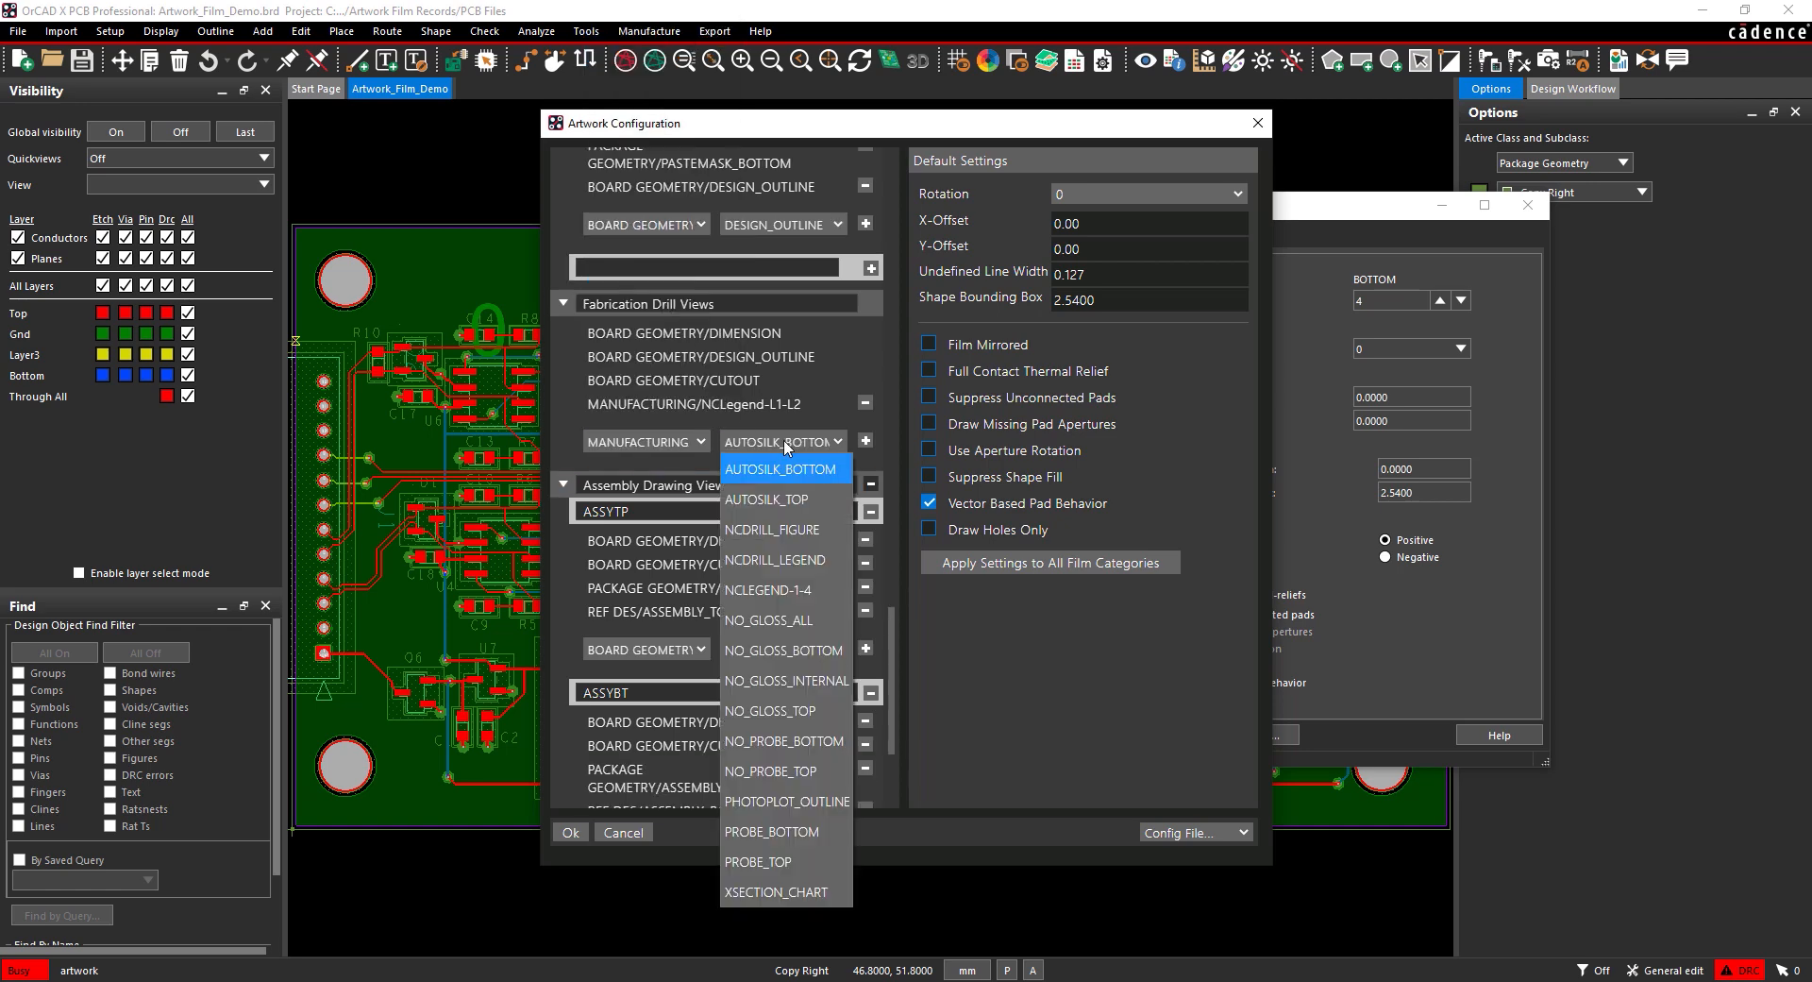
{"action": "left_click", "coordinate": [782, 892]}
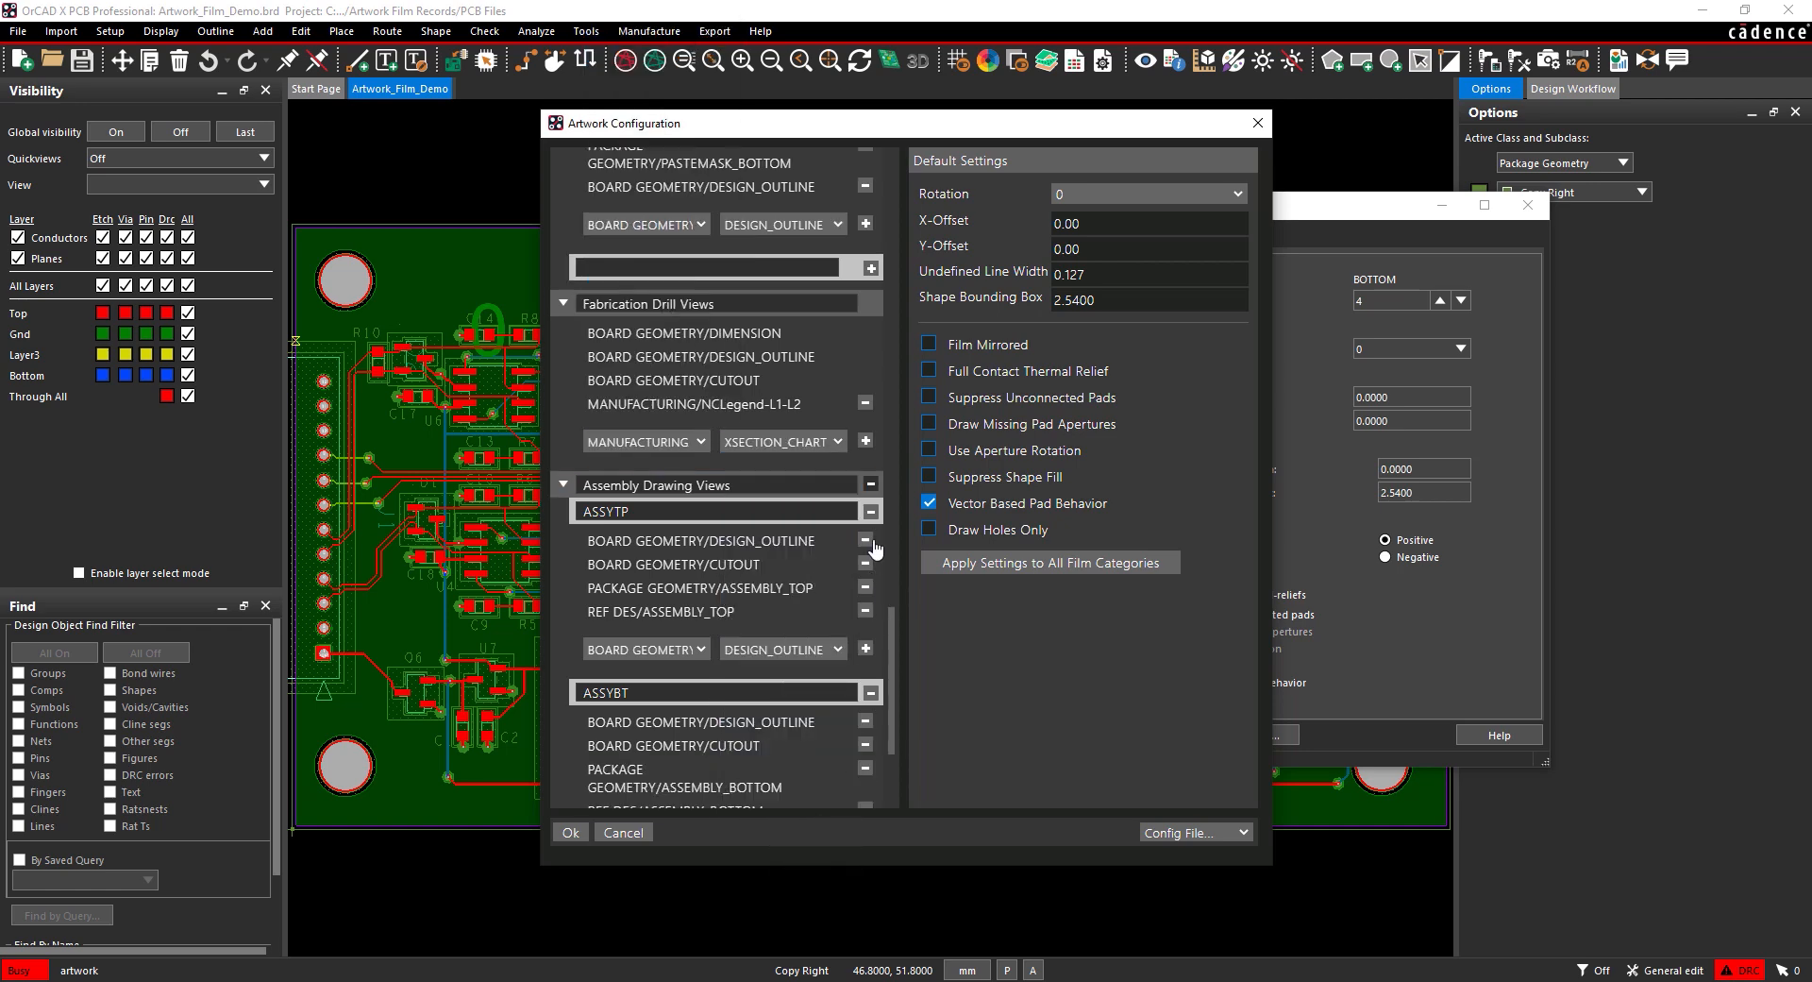
Step: Add MANUFACTURING/XSECTION_CHART to drill views and rename the assembly films Assembly Top and Assembly Bottom
{"action": "left_click", "coordinate": [866, 441]}
{"action": "scroll", "coordinate": [865, 447], "scroll_direction": "down", "scroll_amount": 4}
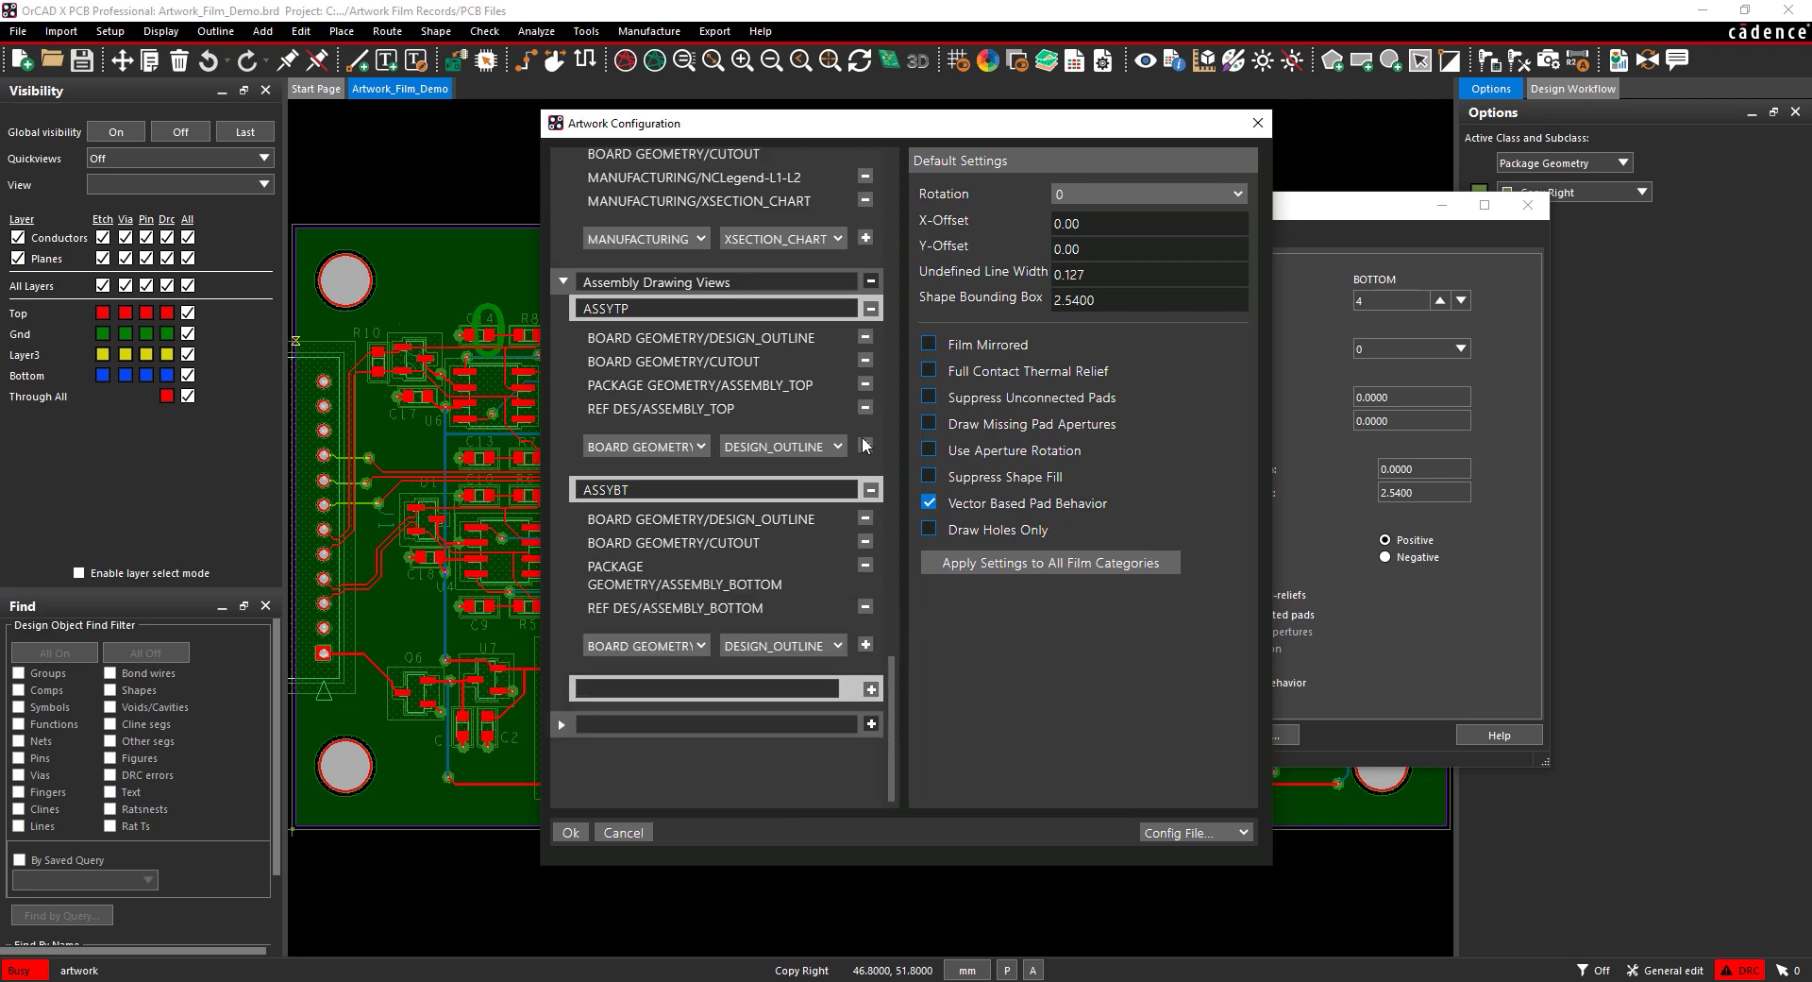
{"action": "left_click_drag", "start_coordinate": [634, 309], "coordinate": [578, 300]}
{"action": "type", "text": "Assembly Top"}
{"action": "left_click_drag", "start_coordinate": [647, 489], "coordinate": [576, 489]}
{"action": "type", "text": "Assembly Bottom"}
Step: Add PIN/TOP under Assembly Top and PIN/BOTTOM under Assembly Bottom
{"action": "left_click", "coordinate": [687, 449]}
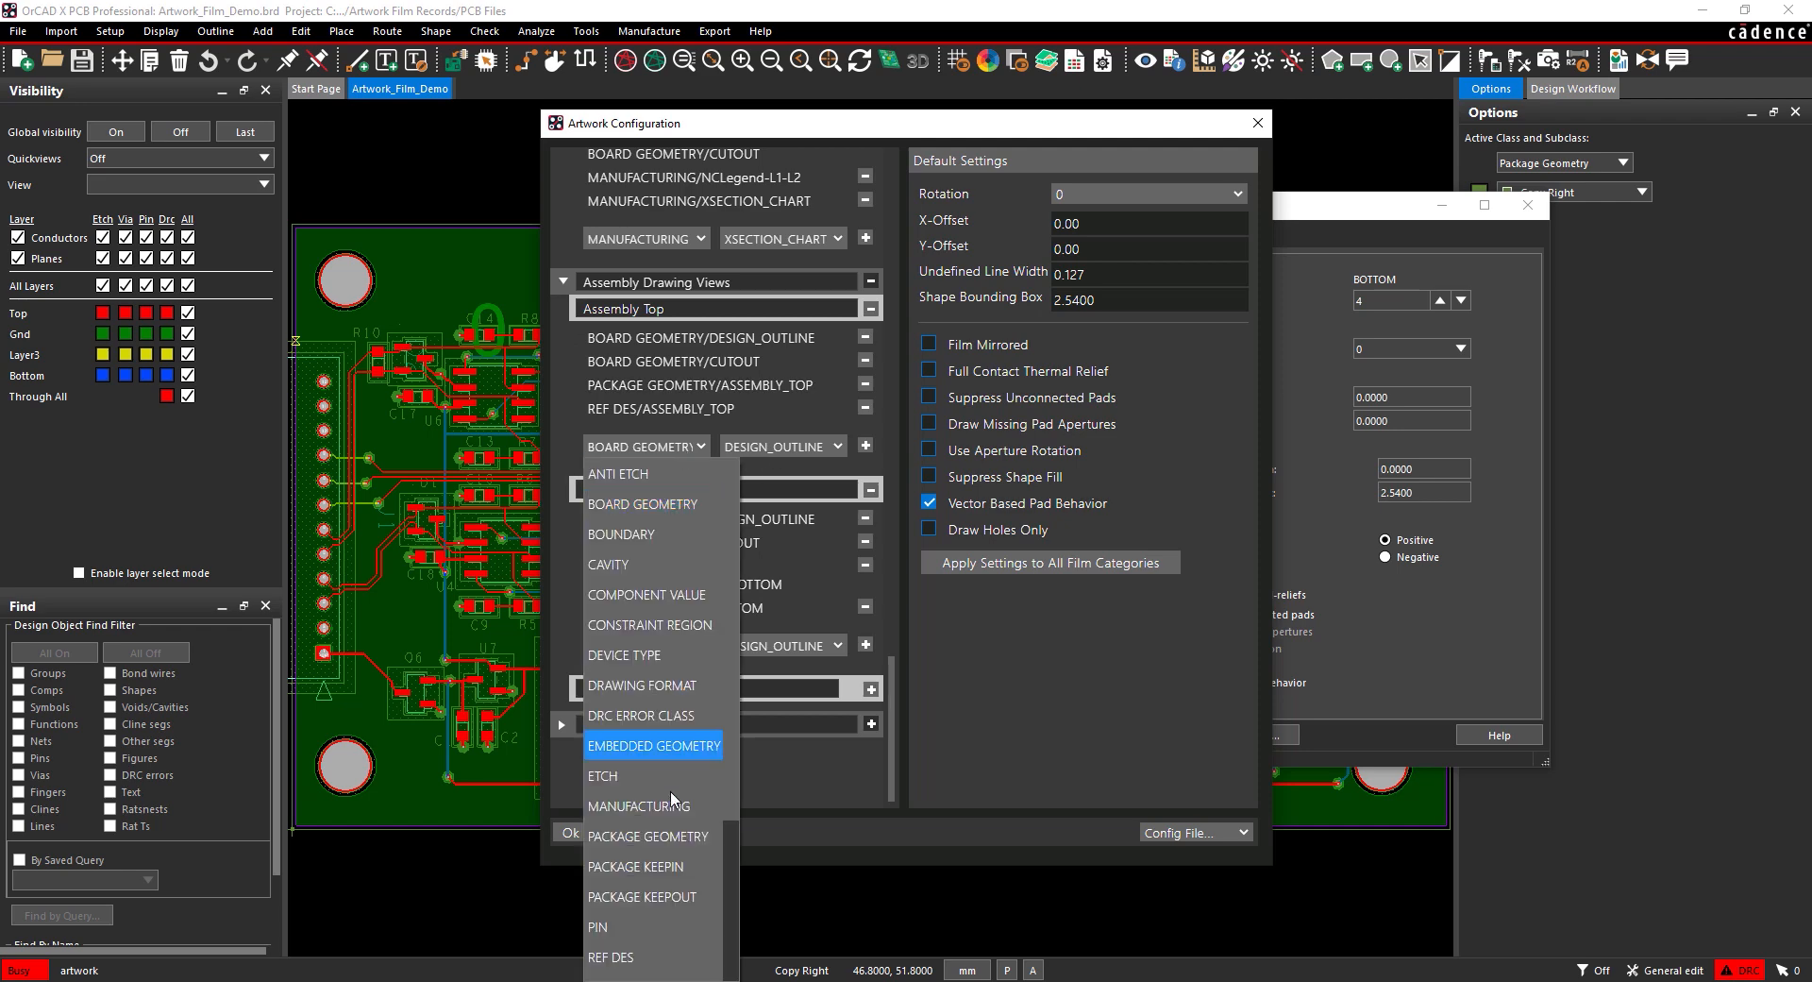
{"action": "left_click", "coordinate": [624, 925]}
{"action": "left_click", "coordinate": [782, 446]}
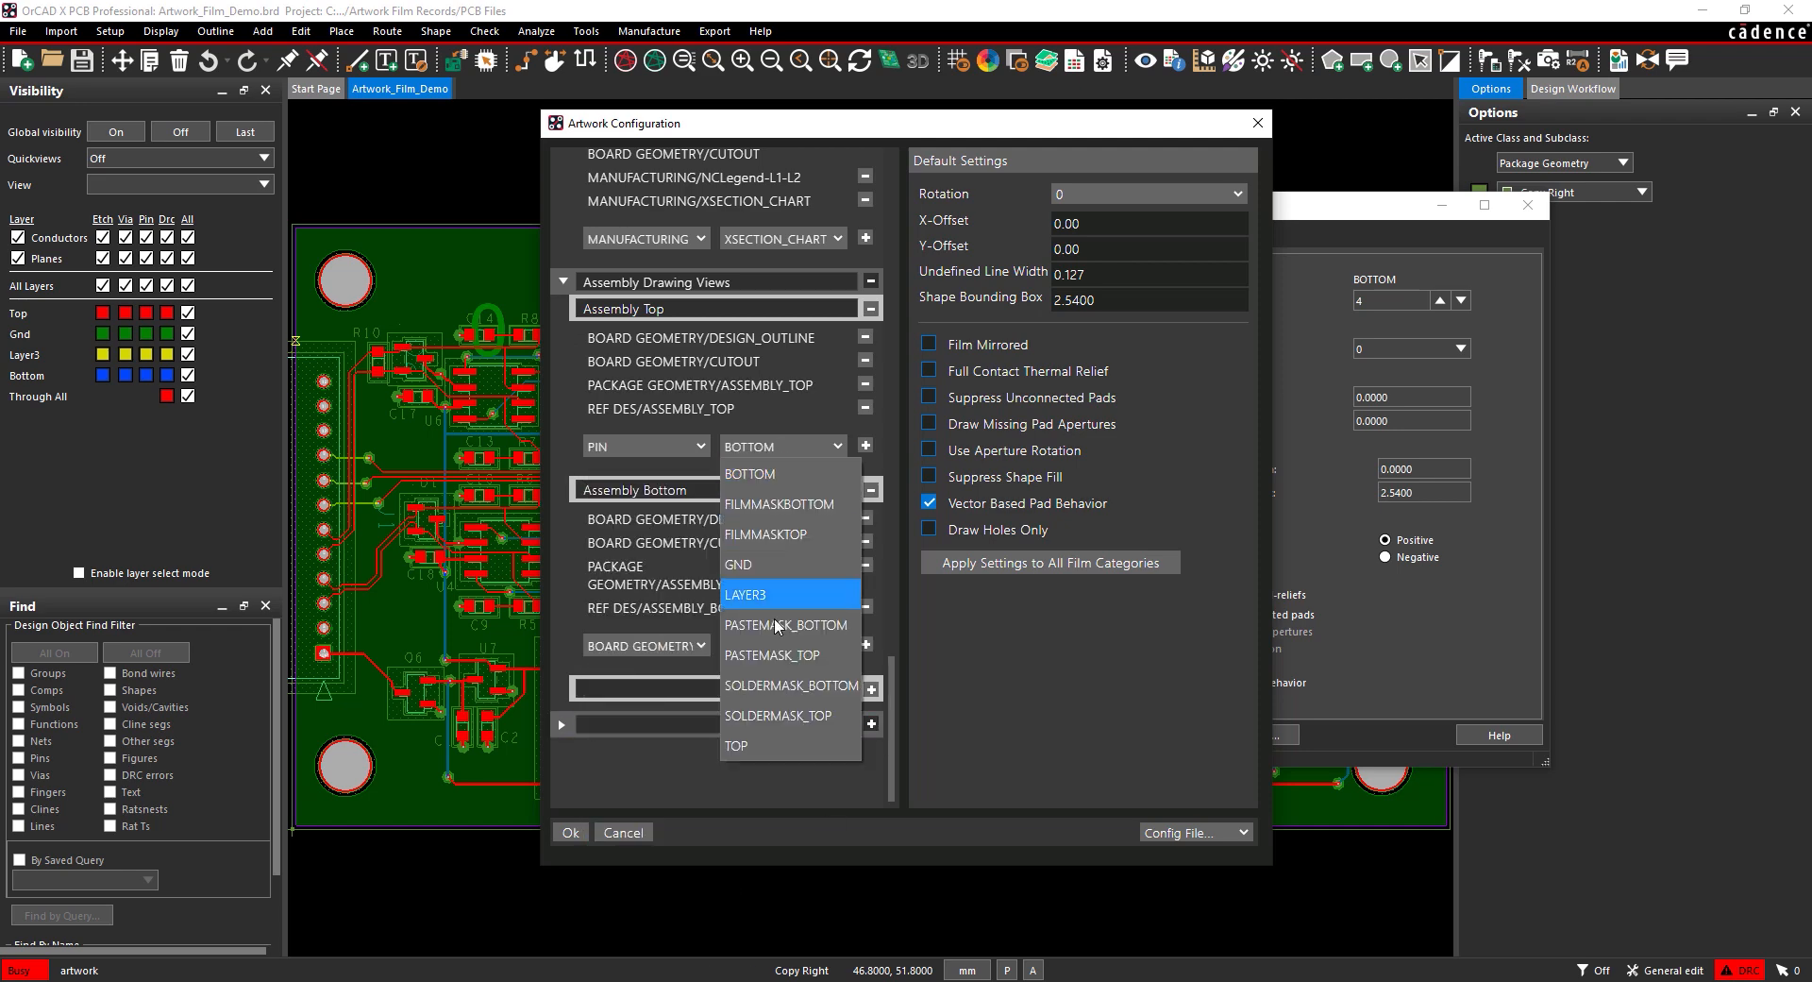
{"action": "left_click", "coordinate": [774, 746]}
{"action": "left_click", "coordinate": [866, 445]}
{"action": "scroll", "coordinate": [869, 445], "scroll_direction": "down", "scroll_amount": 1}
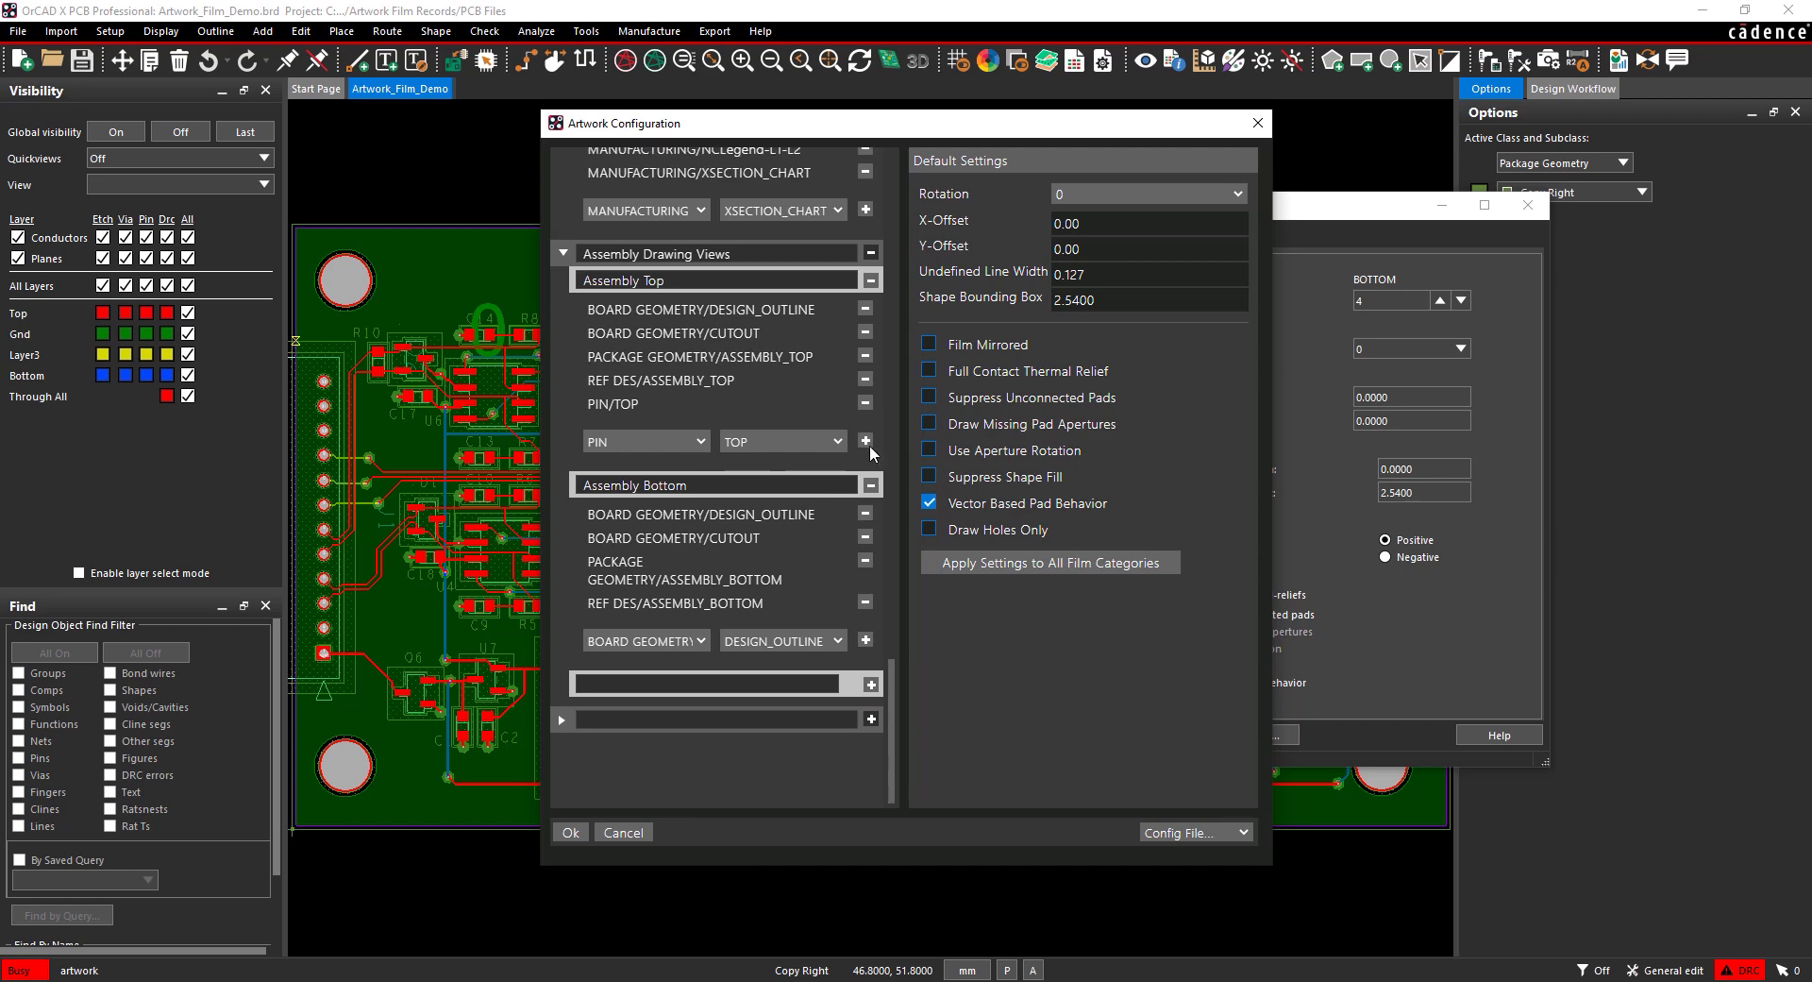
{"action": "left_click", "coordinate": [691, 643]}
{"action": "scroll", "coordinate": [686, 583], "scroll_direction": "down", "scroll_amount": 1}
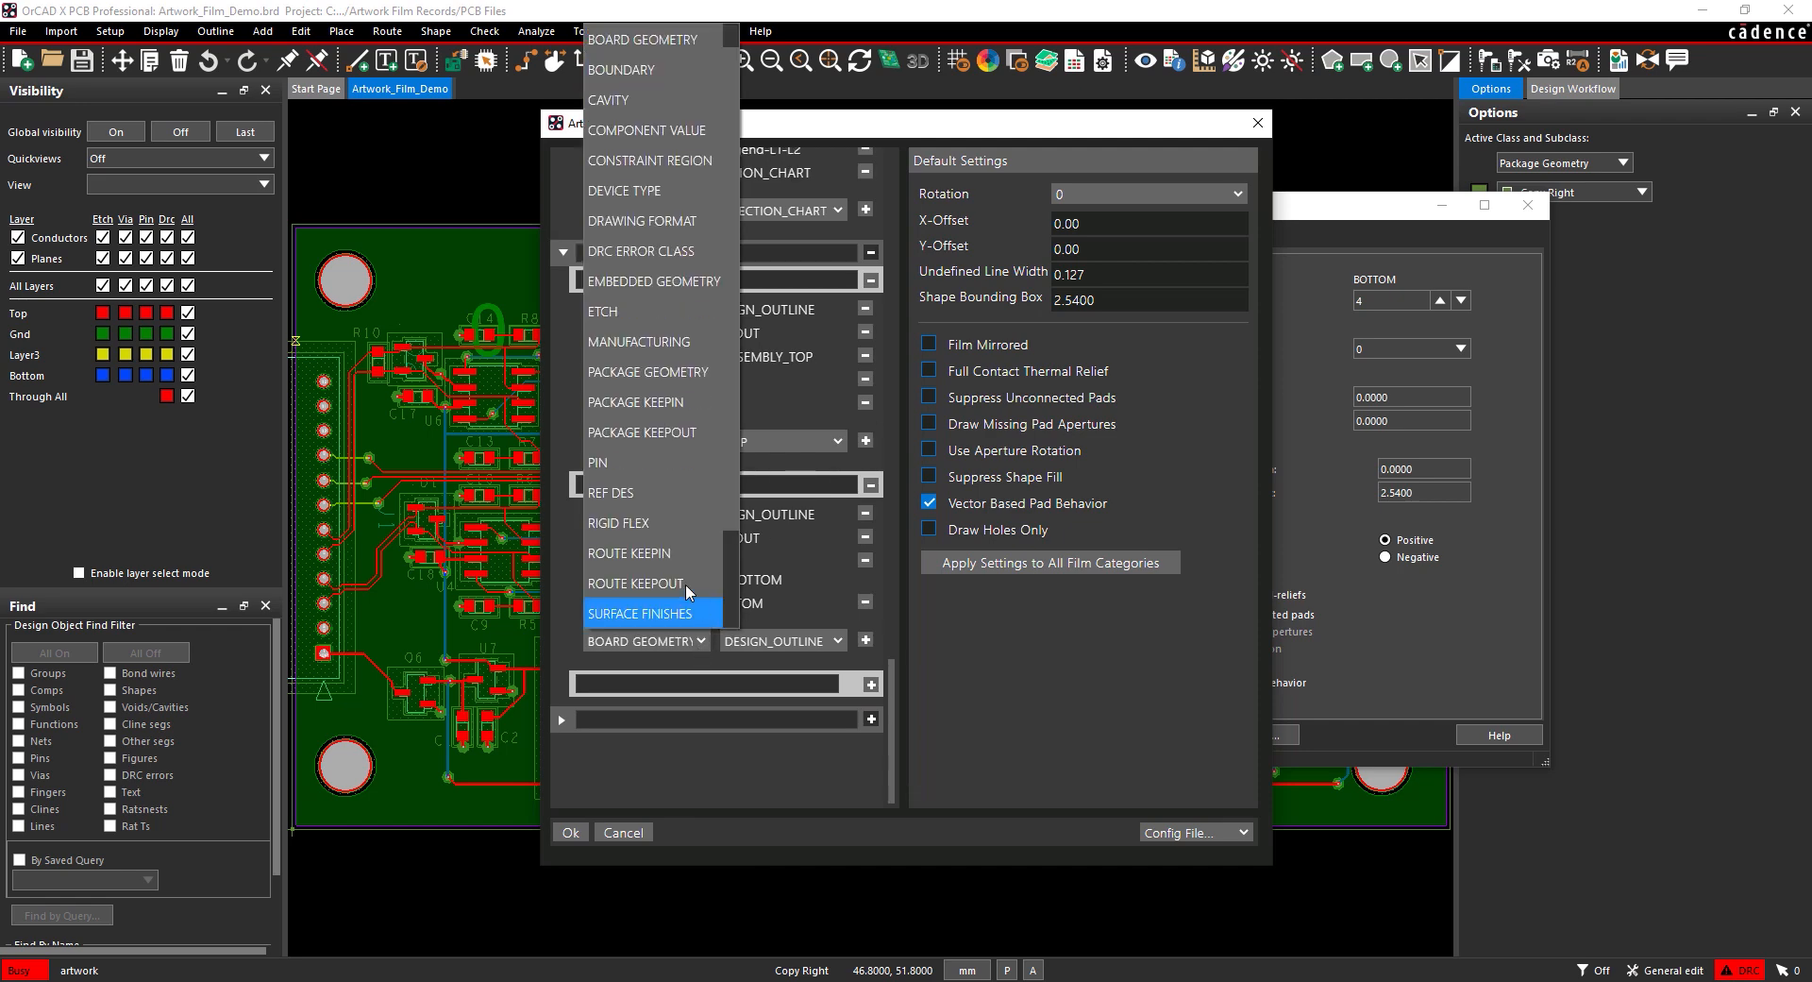
{"action": "left_click", "coordinate": [659, 473]}
{"action": "left_click", "coordinate": [865, 641]}
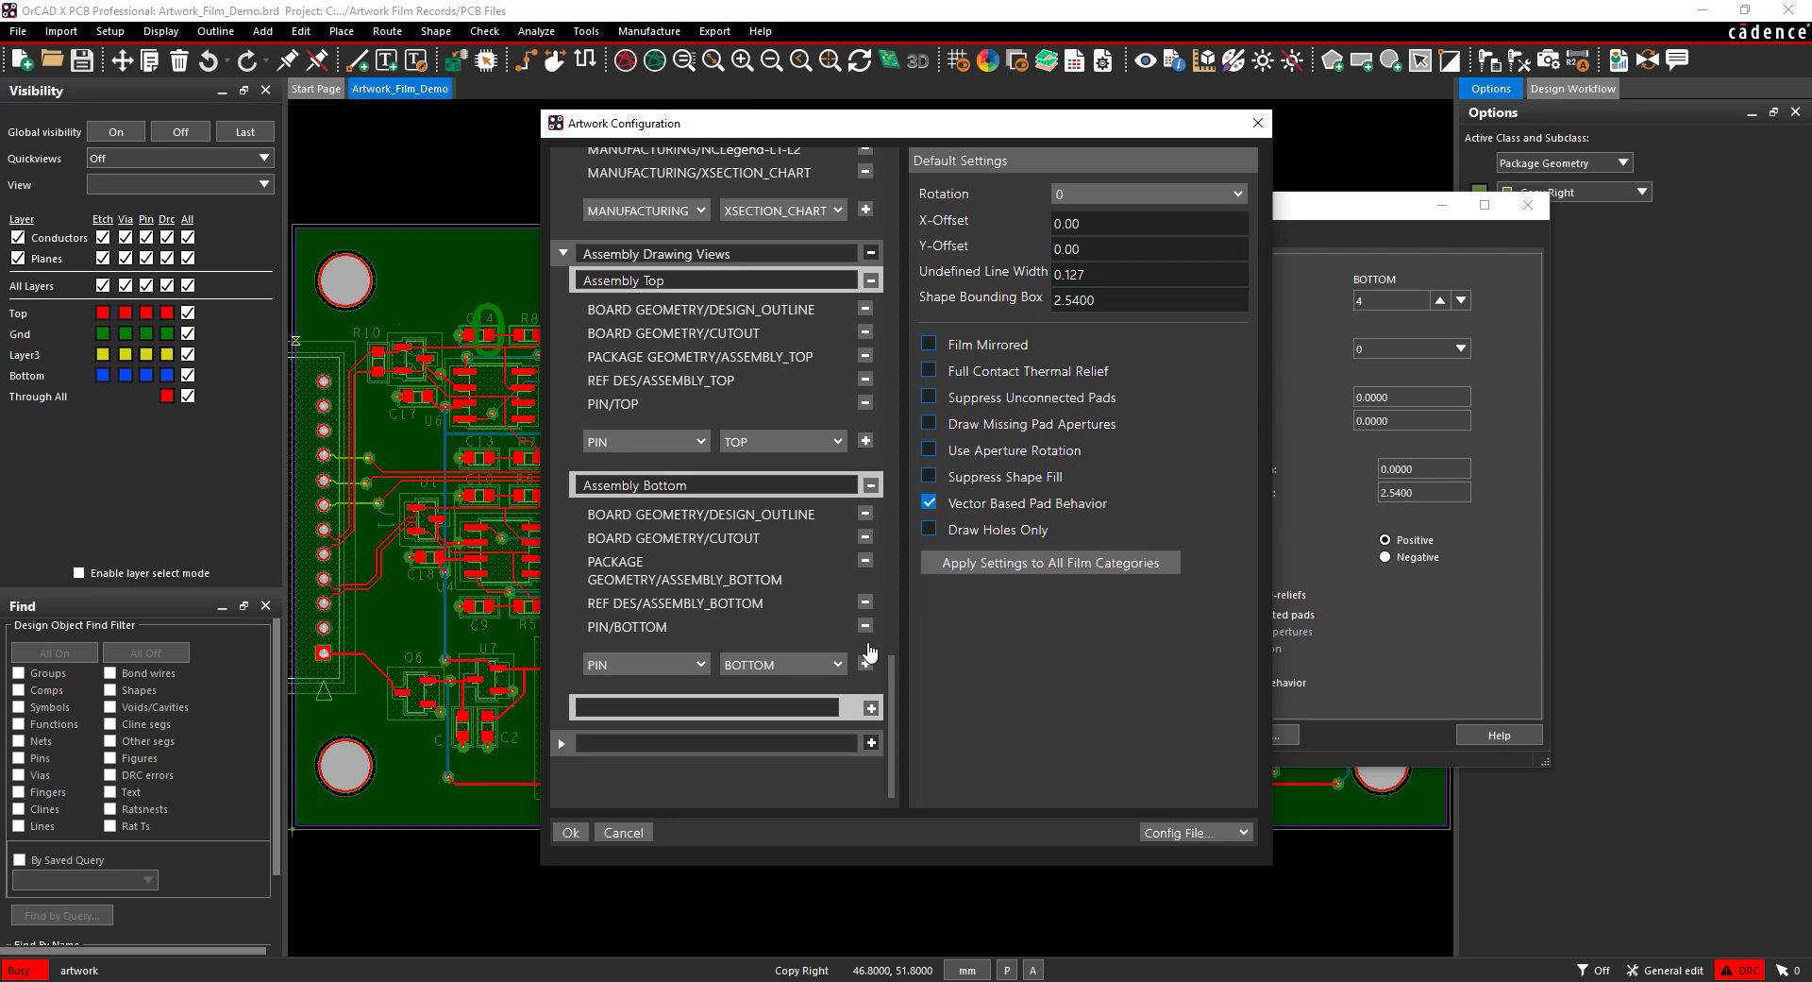
{"action": "left_click", "coordinate": [1213, 833]}
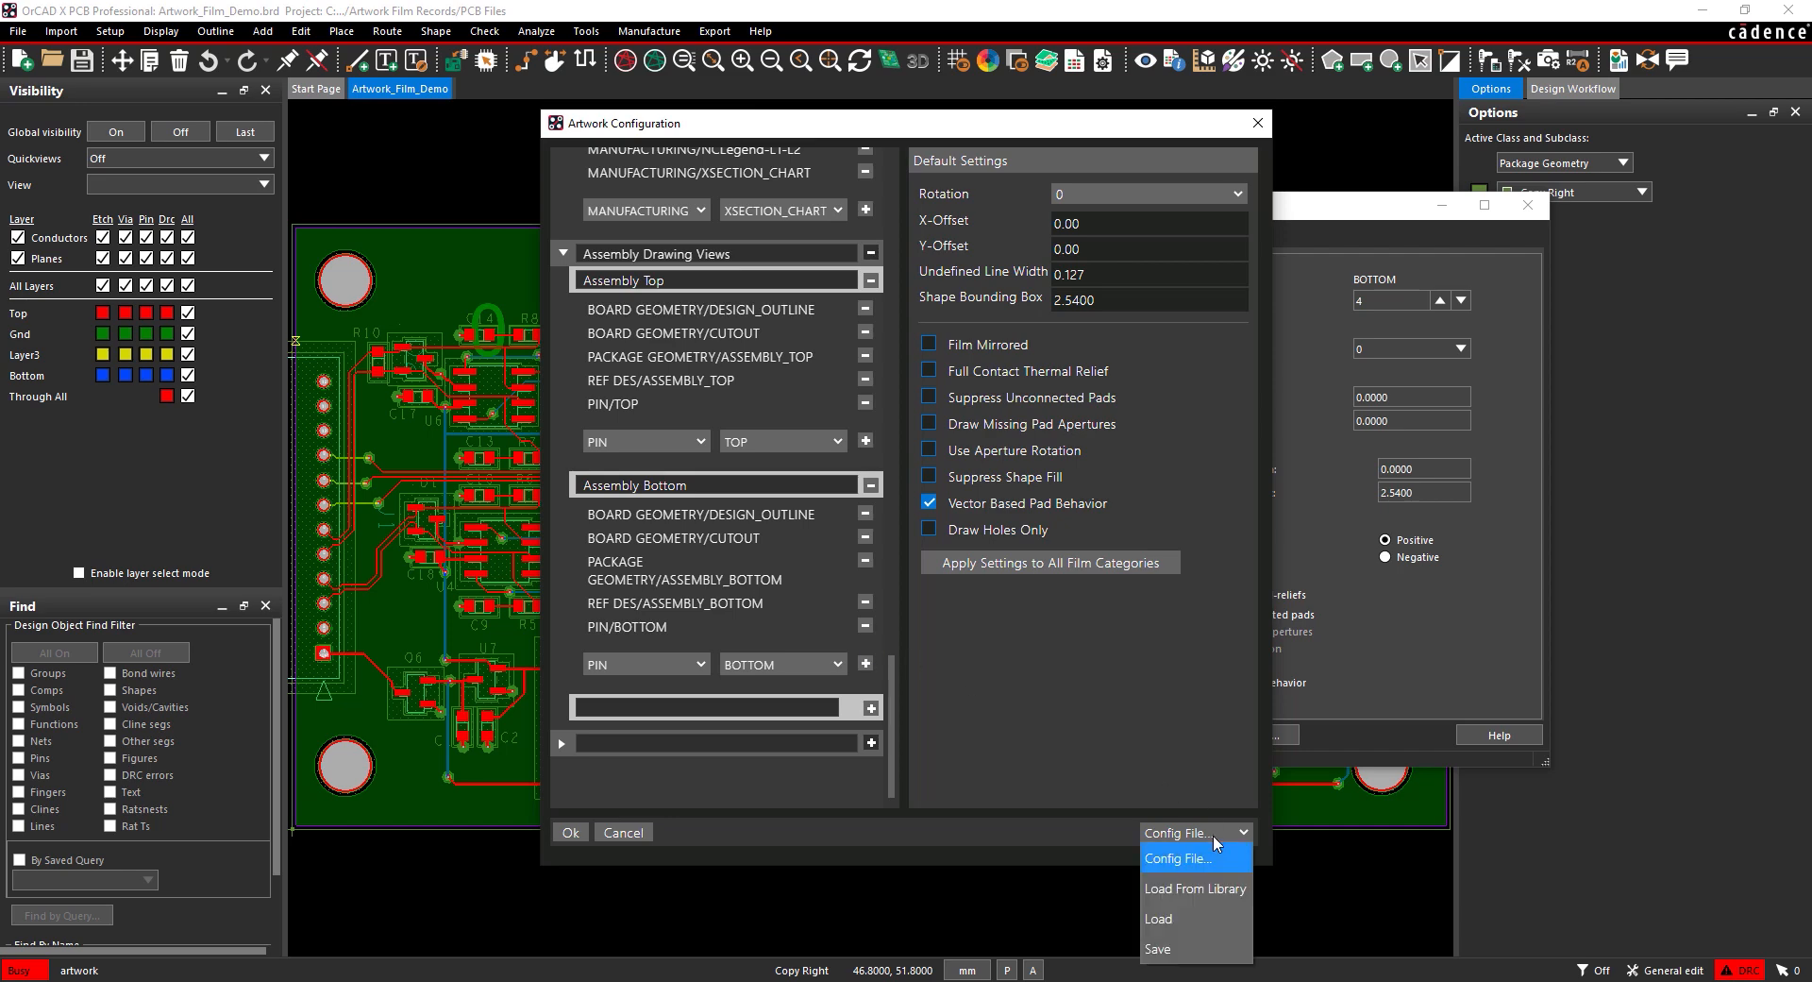
Step: Save the configuration as artwork_film_records.json and apply it with Ok
{"action": "left_click", "coordinate": [1182, 949]}
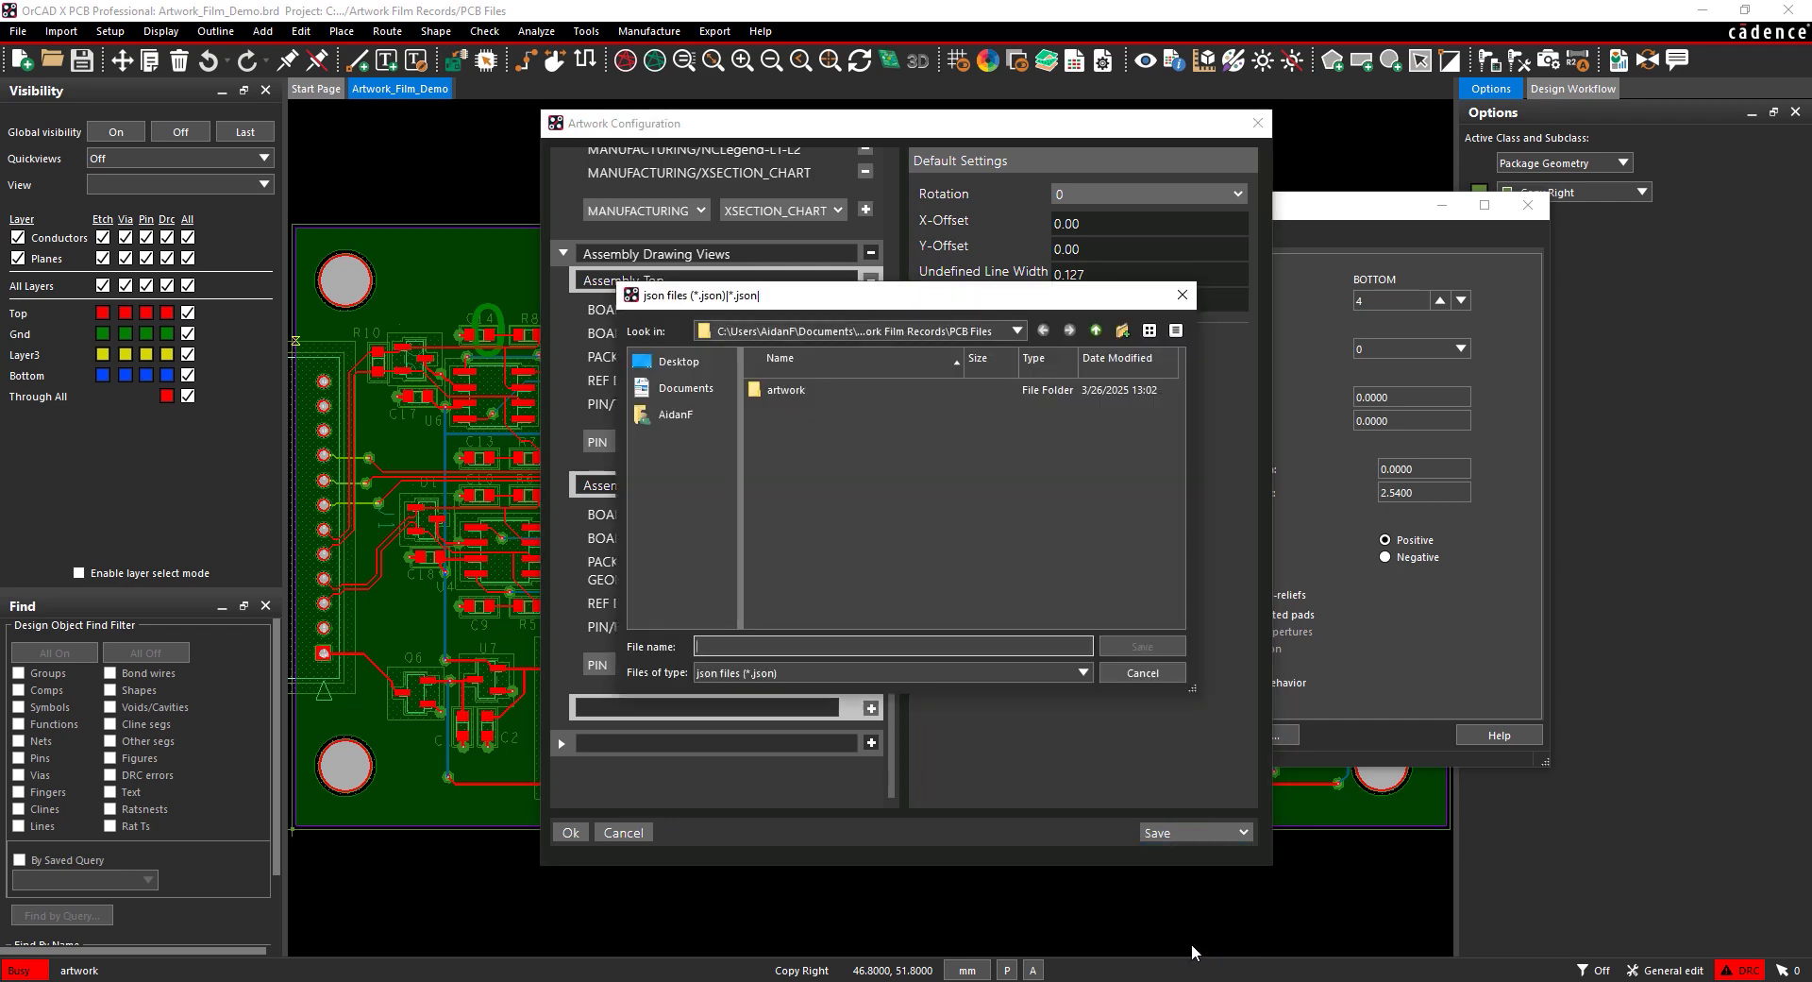
{"action": "type", "text": "artwork_film_records"}
{"action": "left_click", "coordinate": [1137, 647]}
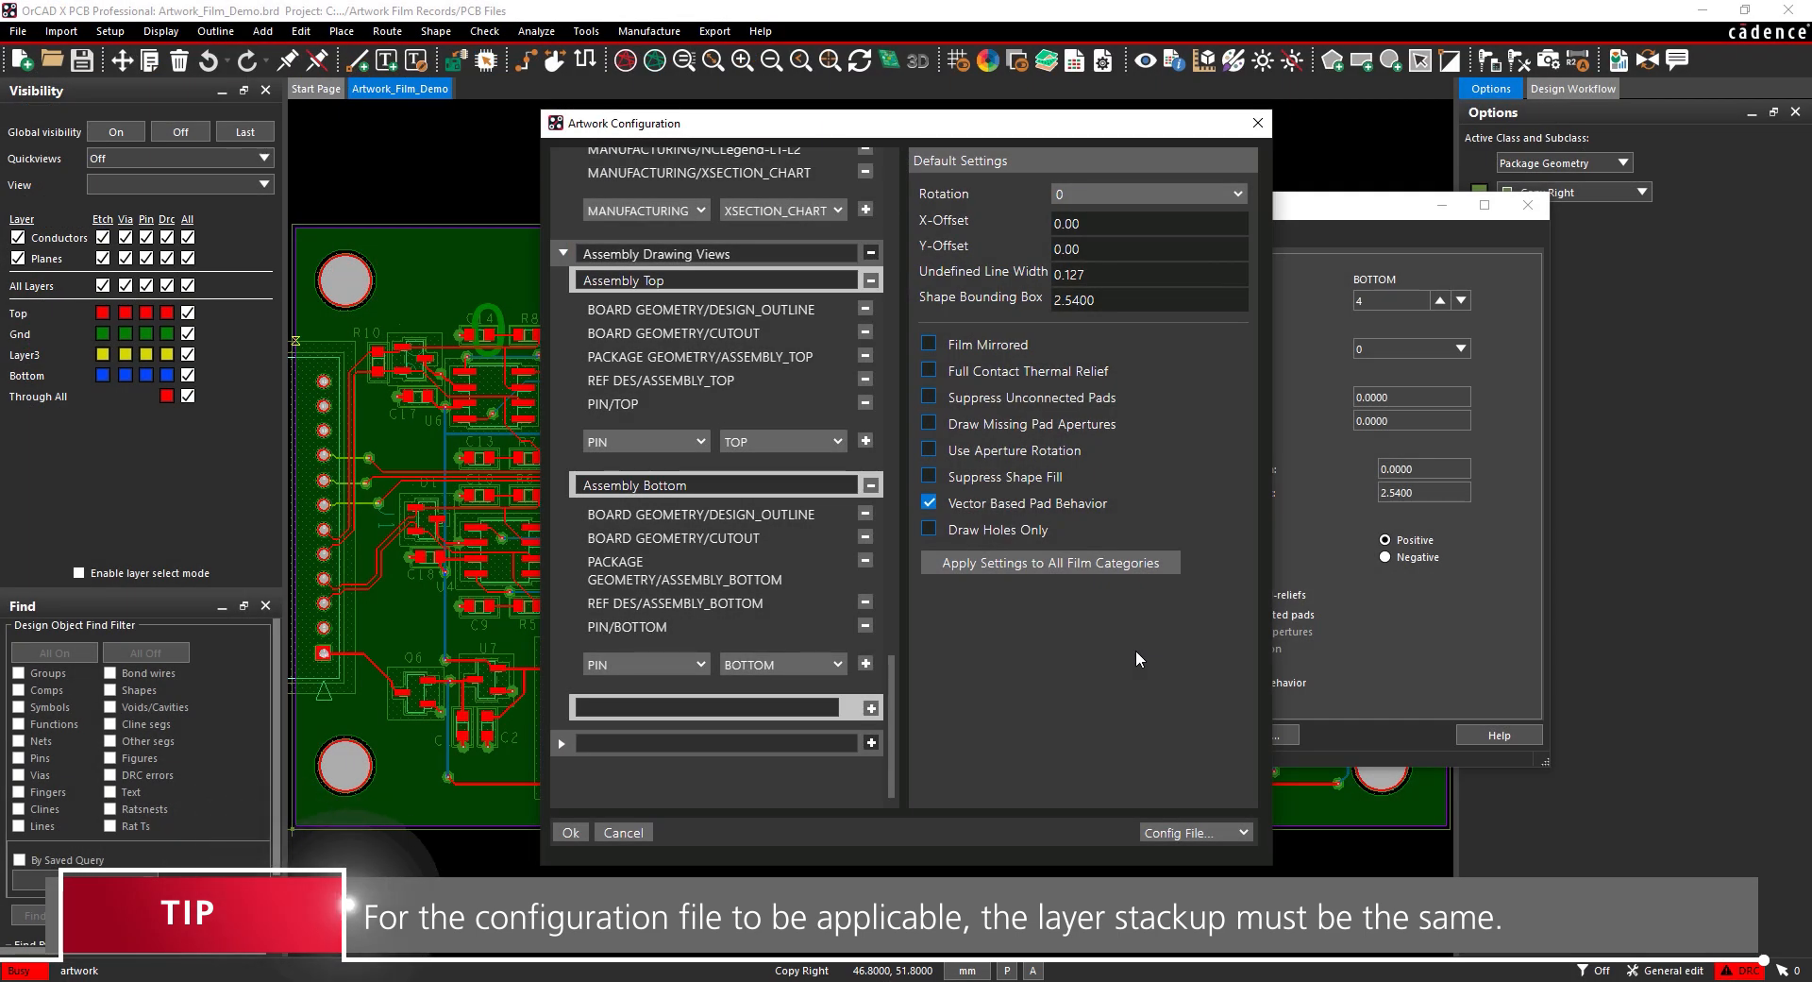
{"action": "left_click", "coordinate": [571, 833]}
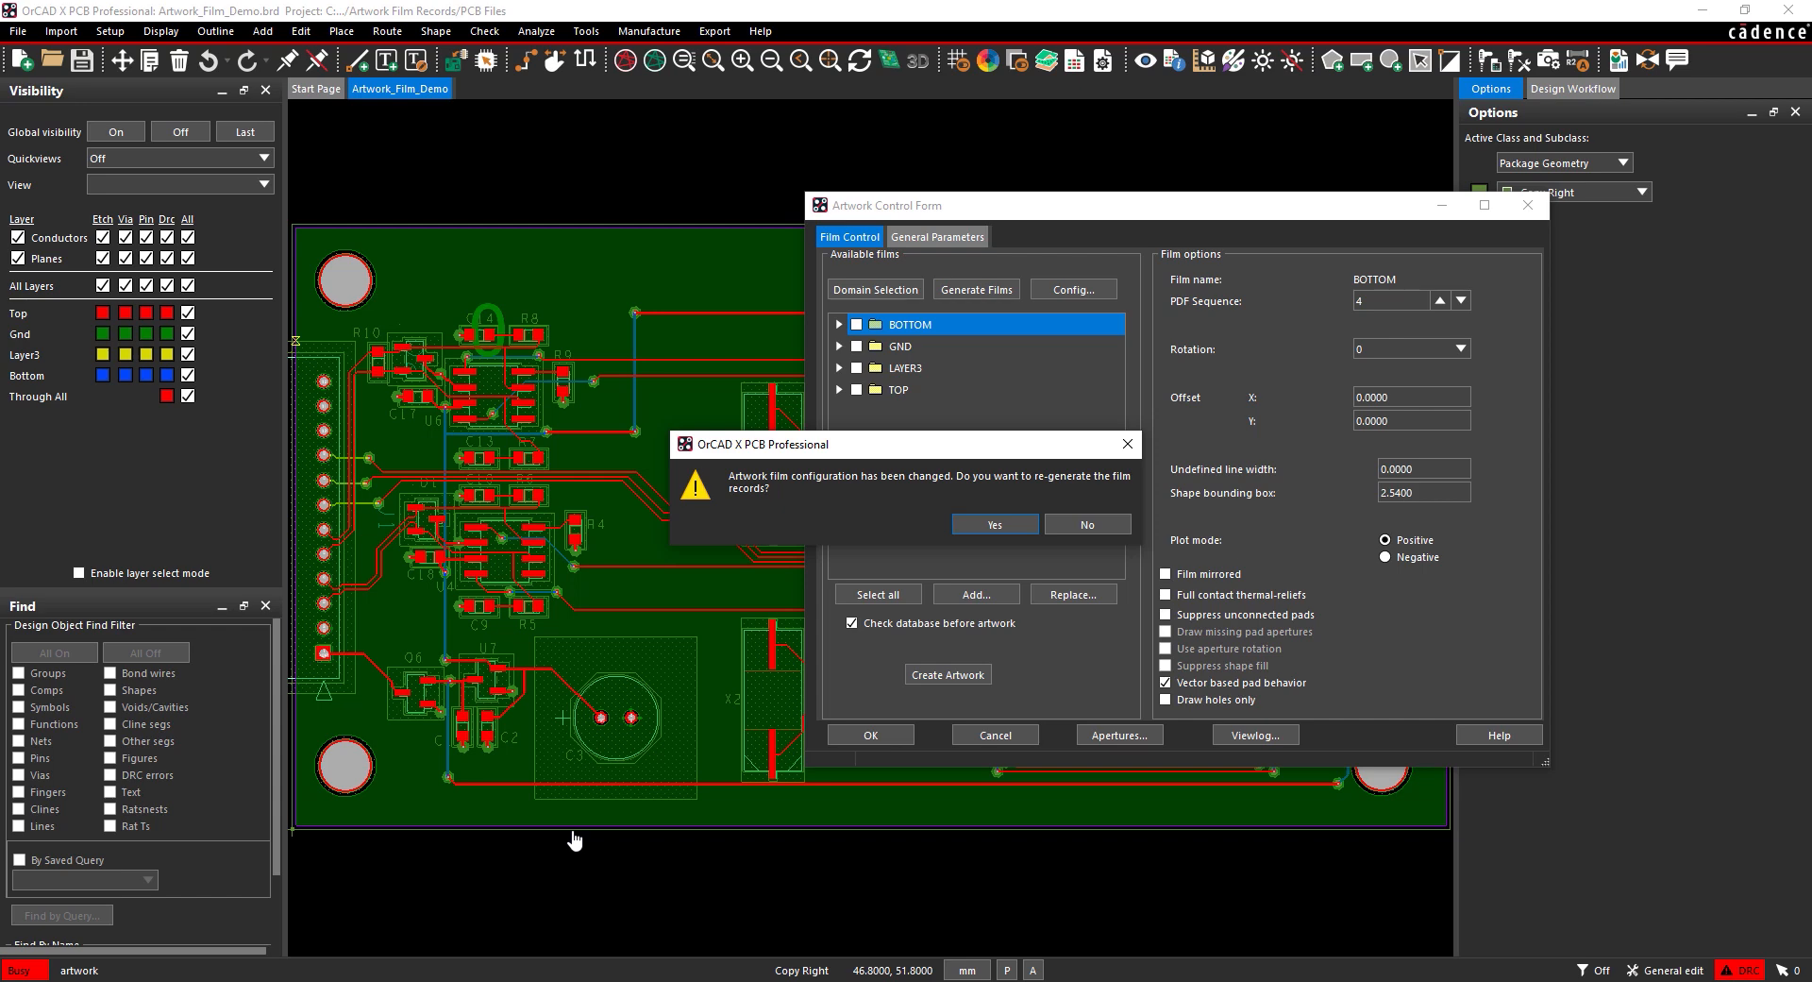
Step: Confirm regenerating the film records so Assembly, Silkscreen, Soldermask and Solderpaste films are listed
{"action": "left_click", "coordinate": [987, 526]}
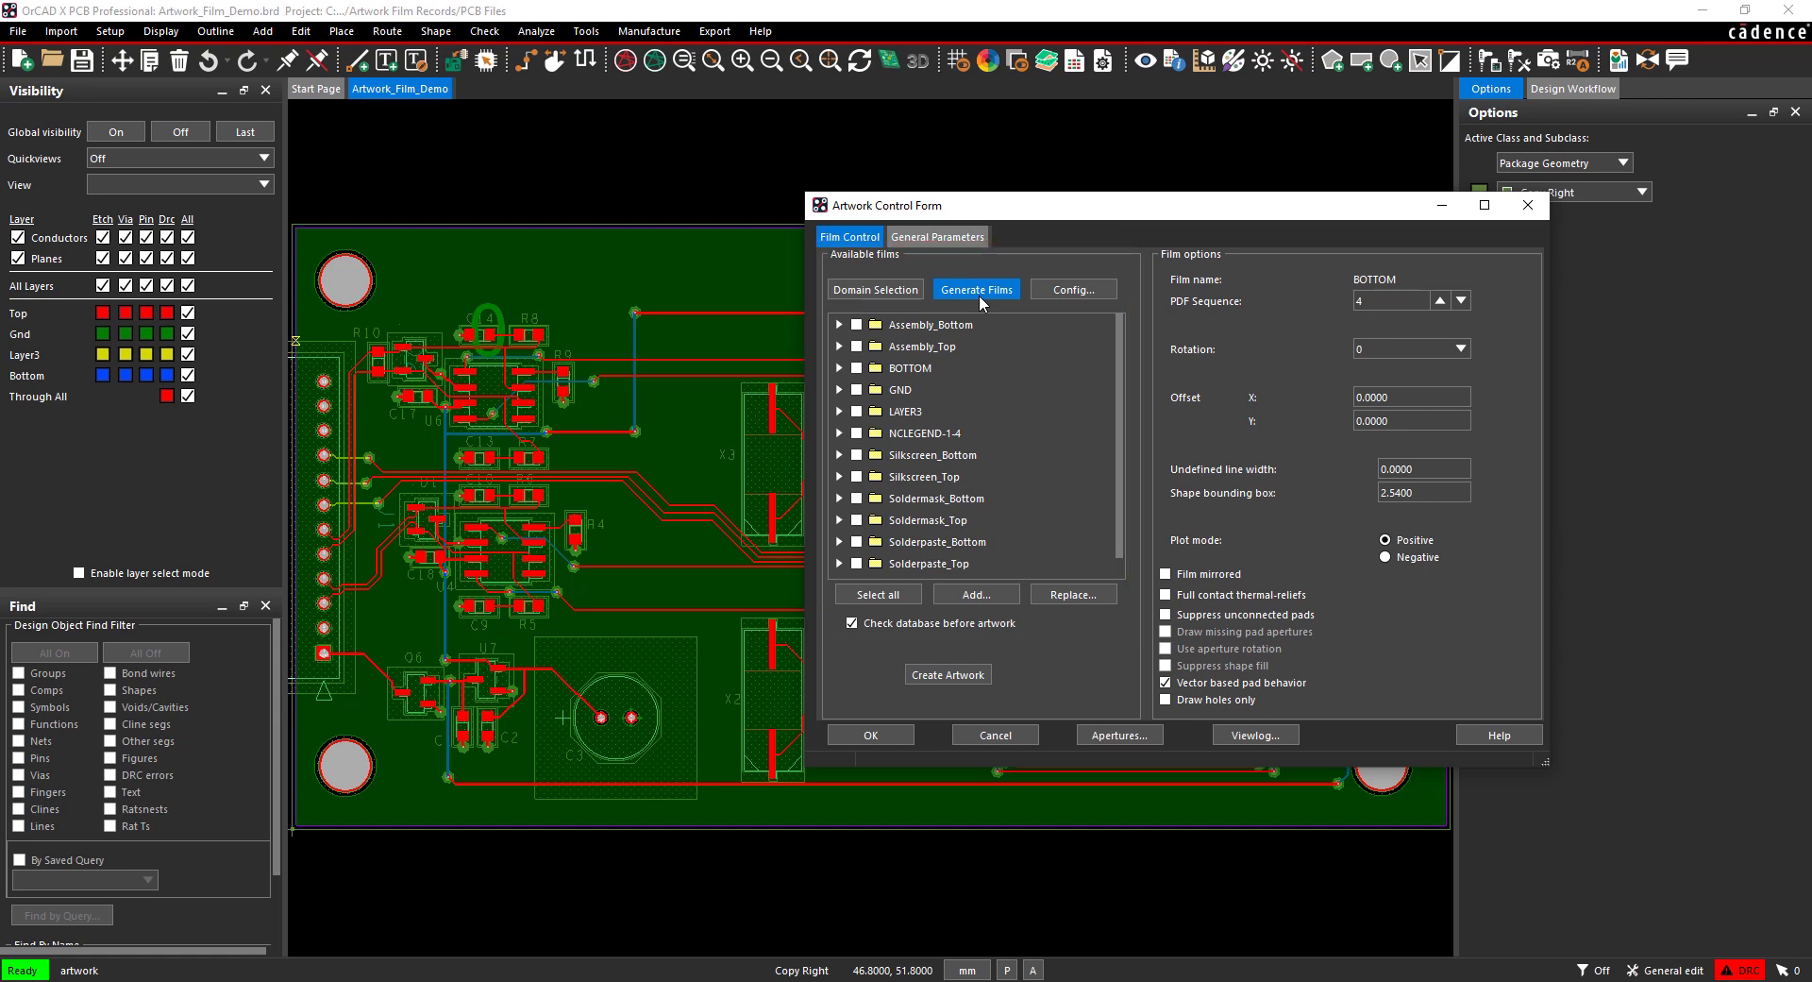
Step: Display only the Assembly_Top film's layers on the board and inspect them
{"action": "right_click", "coordinate": [981, 346]}
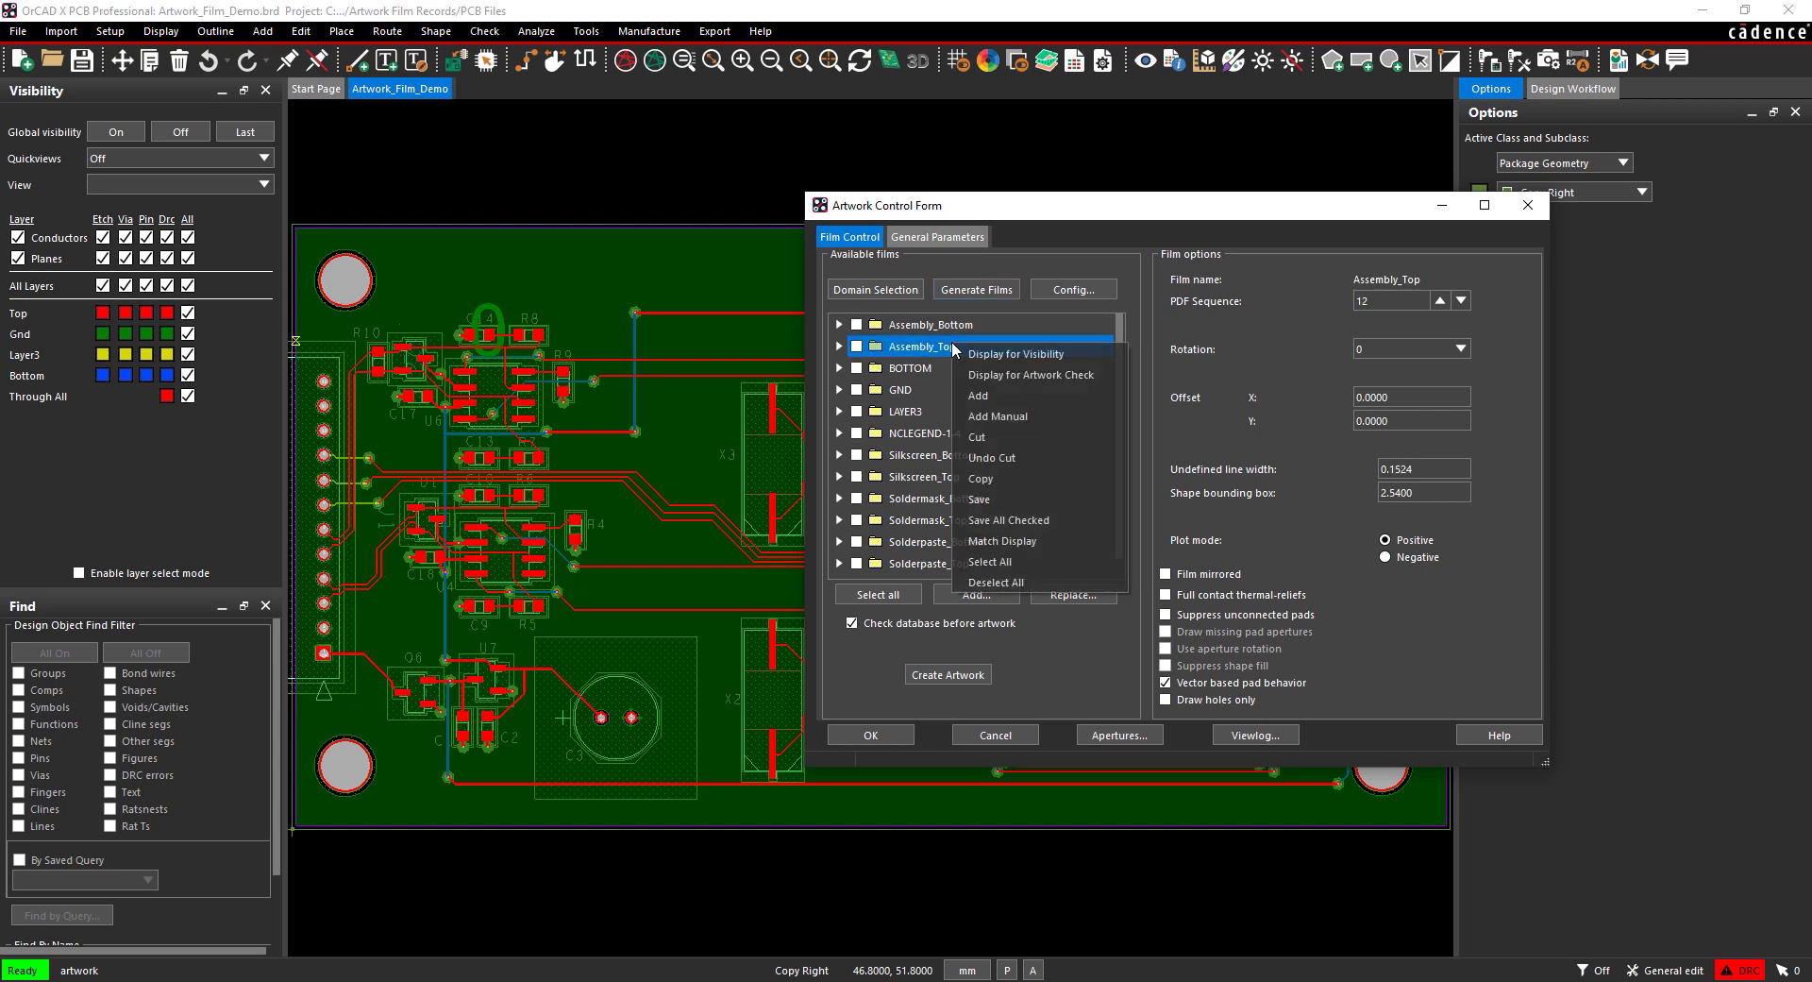
{"action": "left_click", "coordinate": [1012, 357]}
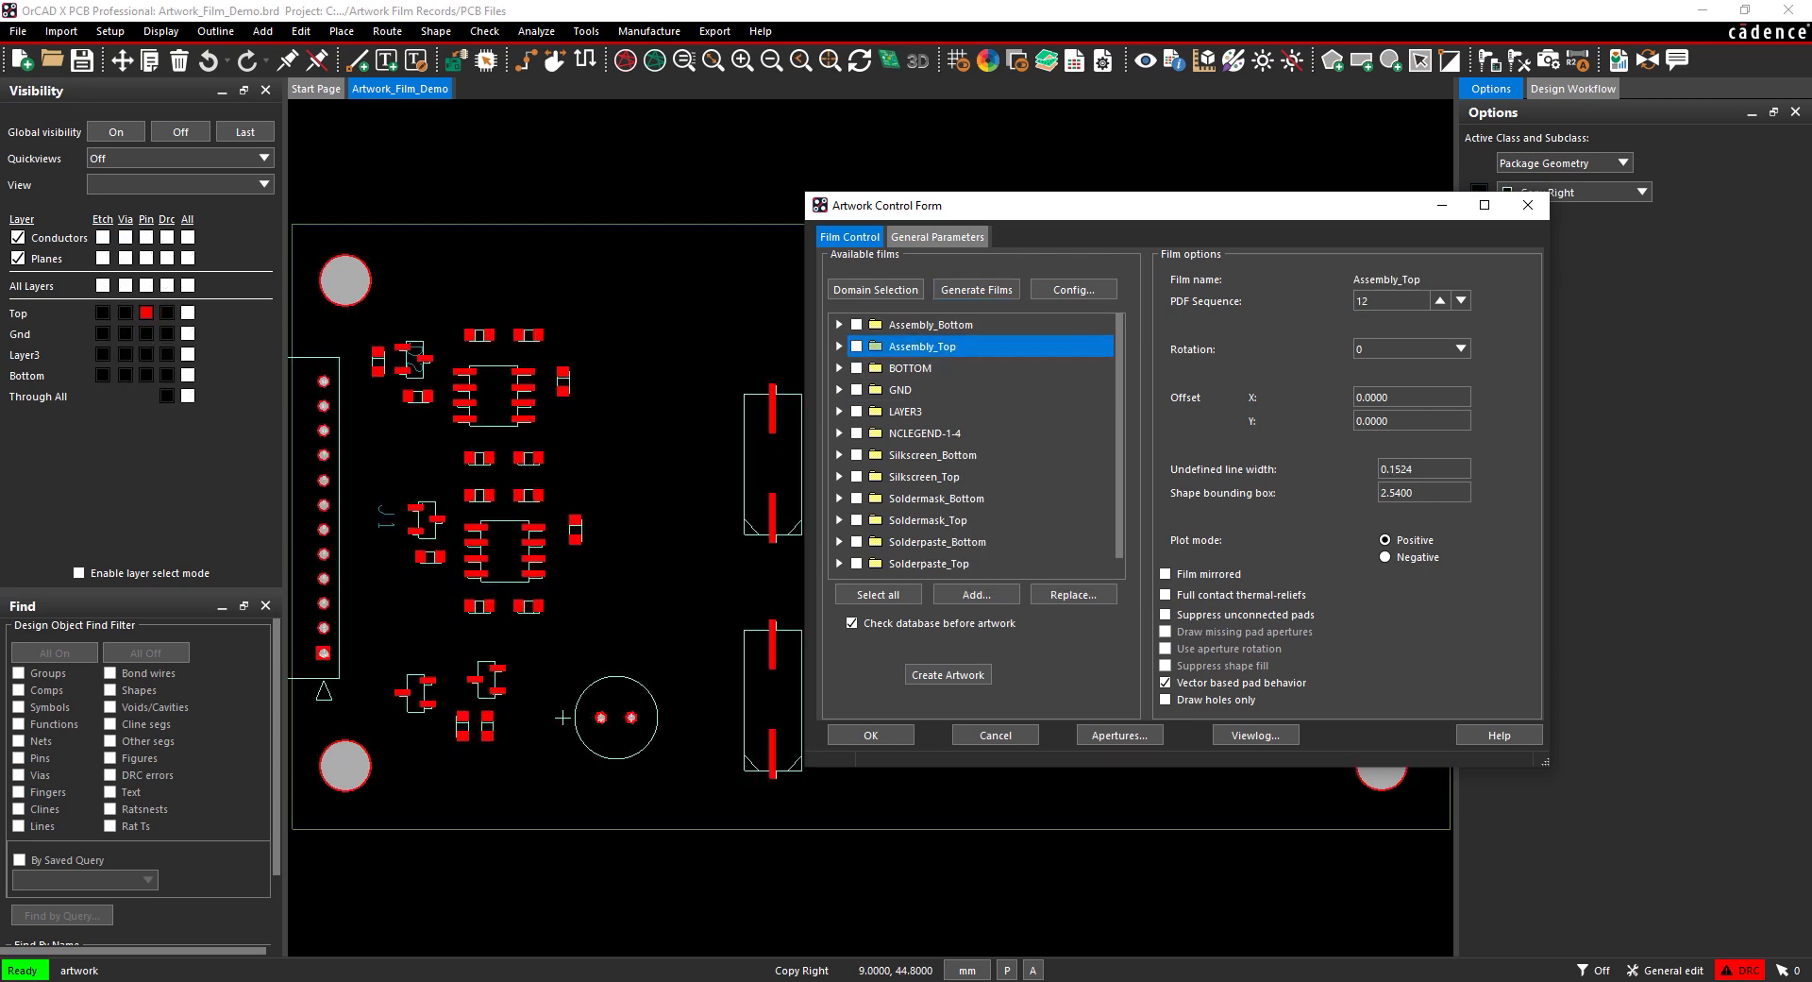
{"action": "left_click_drag", "start_coordinate": [864, 214], "coordinate": [1054, 646]}
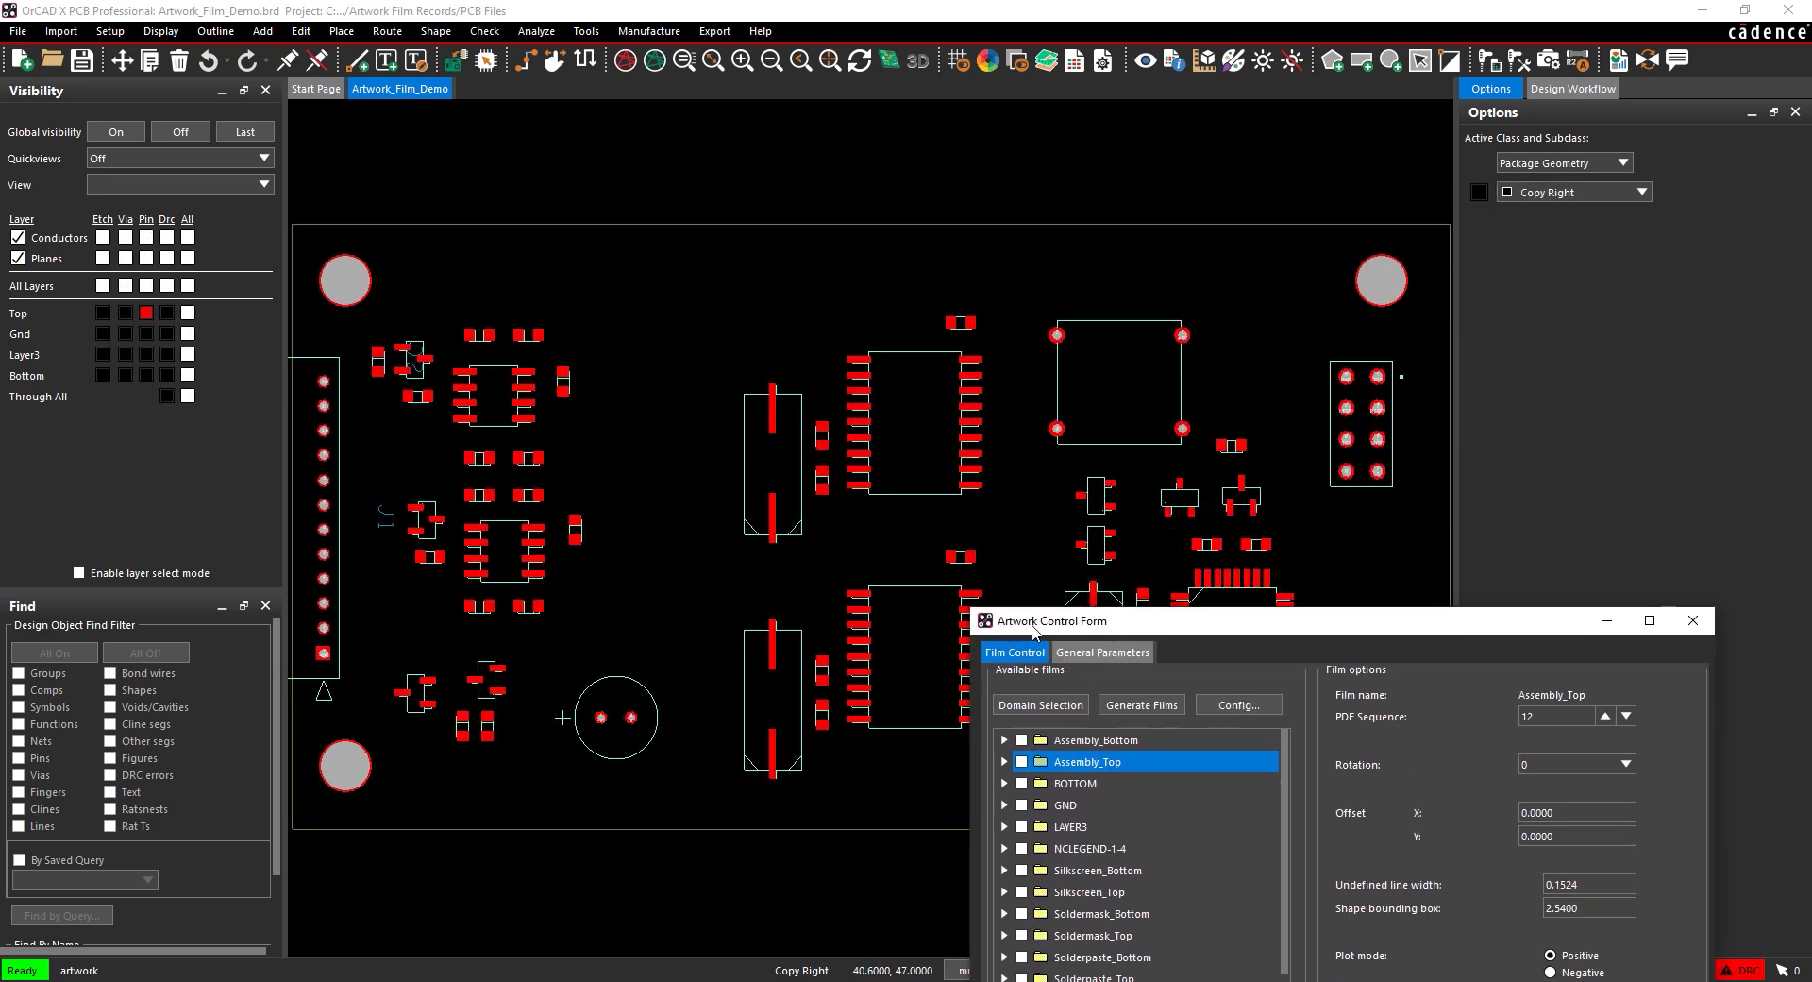
{"action": "scroll", "coordinate": [904, 529], "scroll_direction": "down", "scroll_amount": 3}
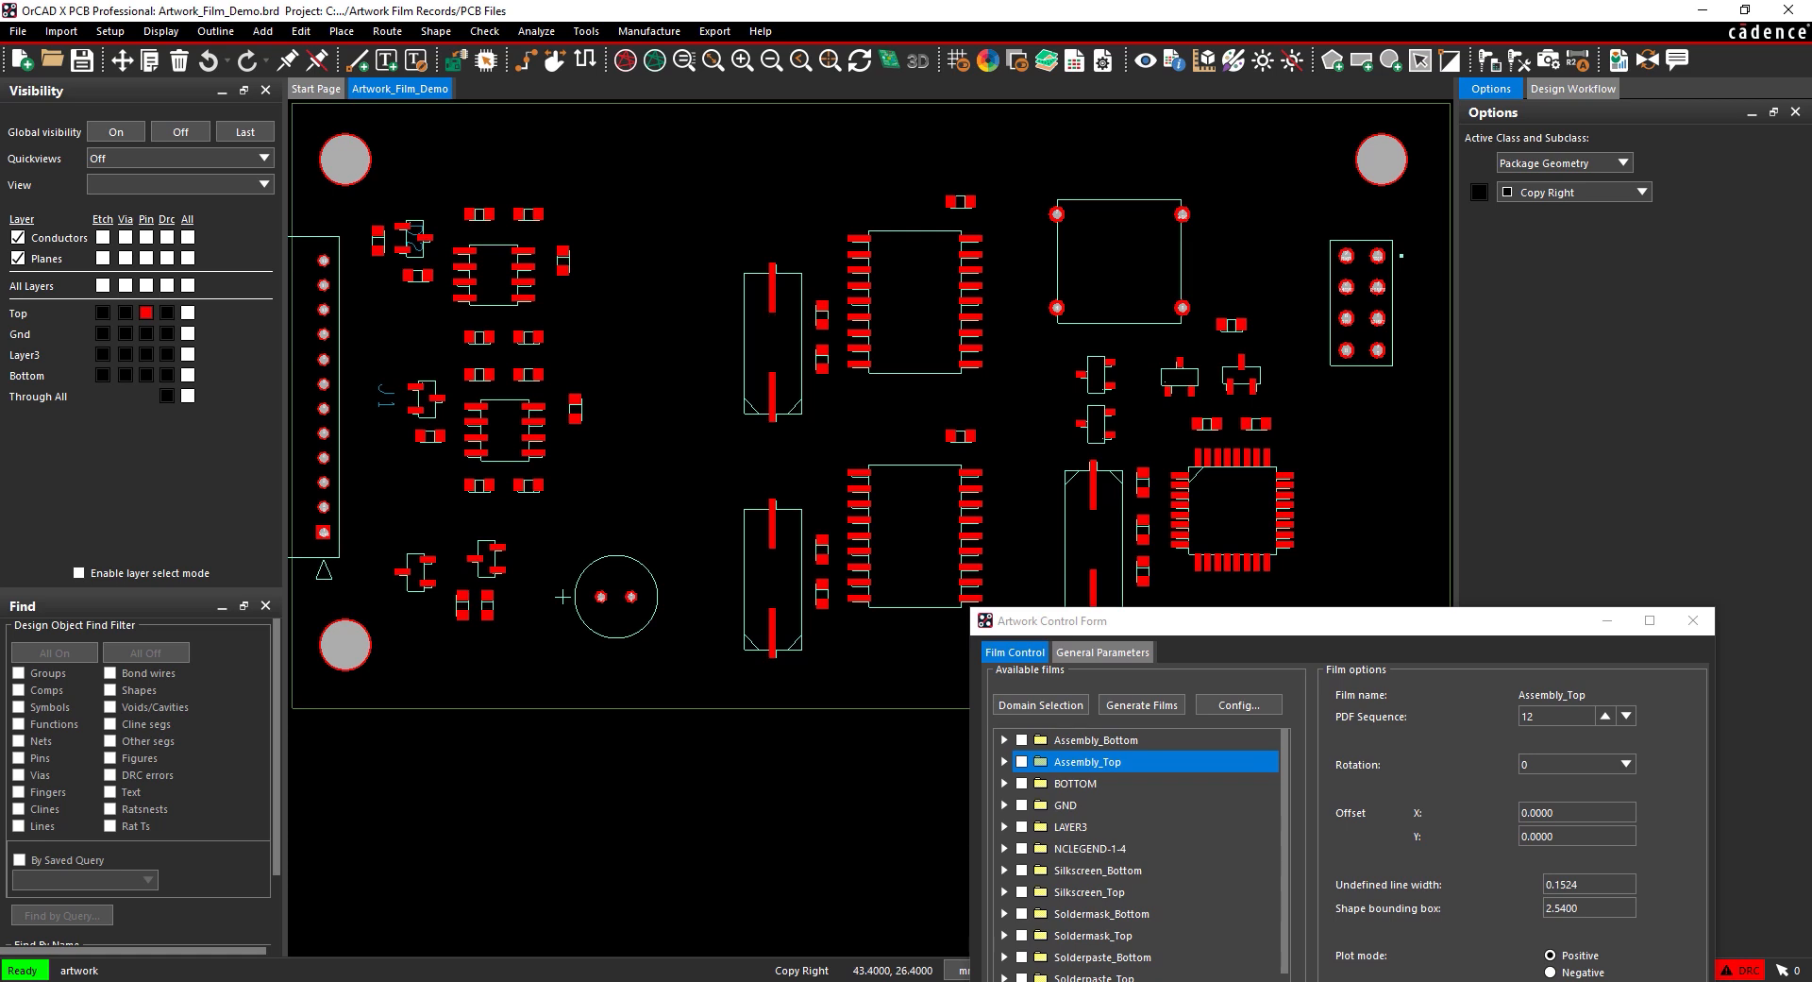
{"action": "left_click_drag", "start_coordinate": [1061, 630], "coordinate": [909, 344]}
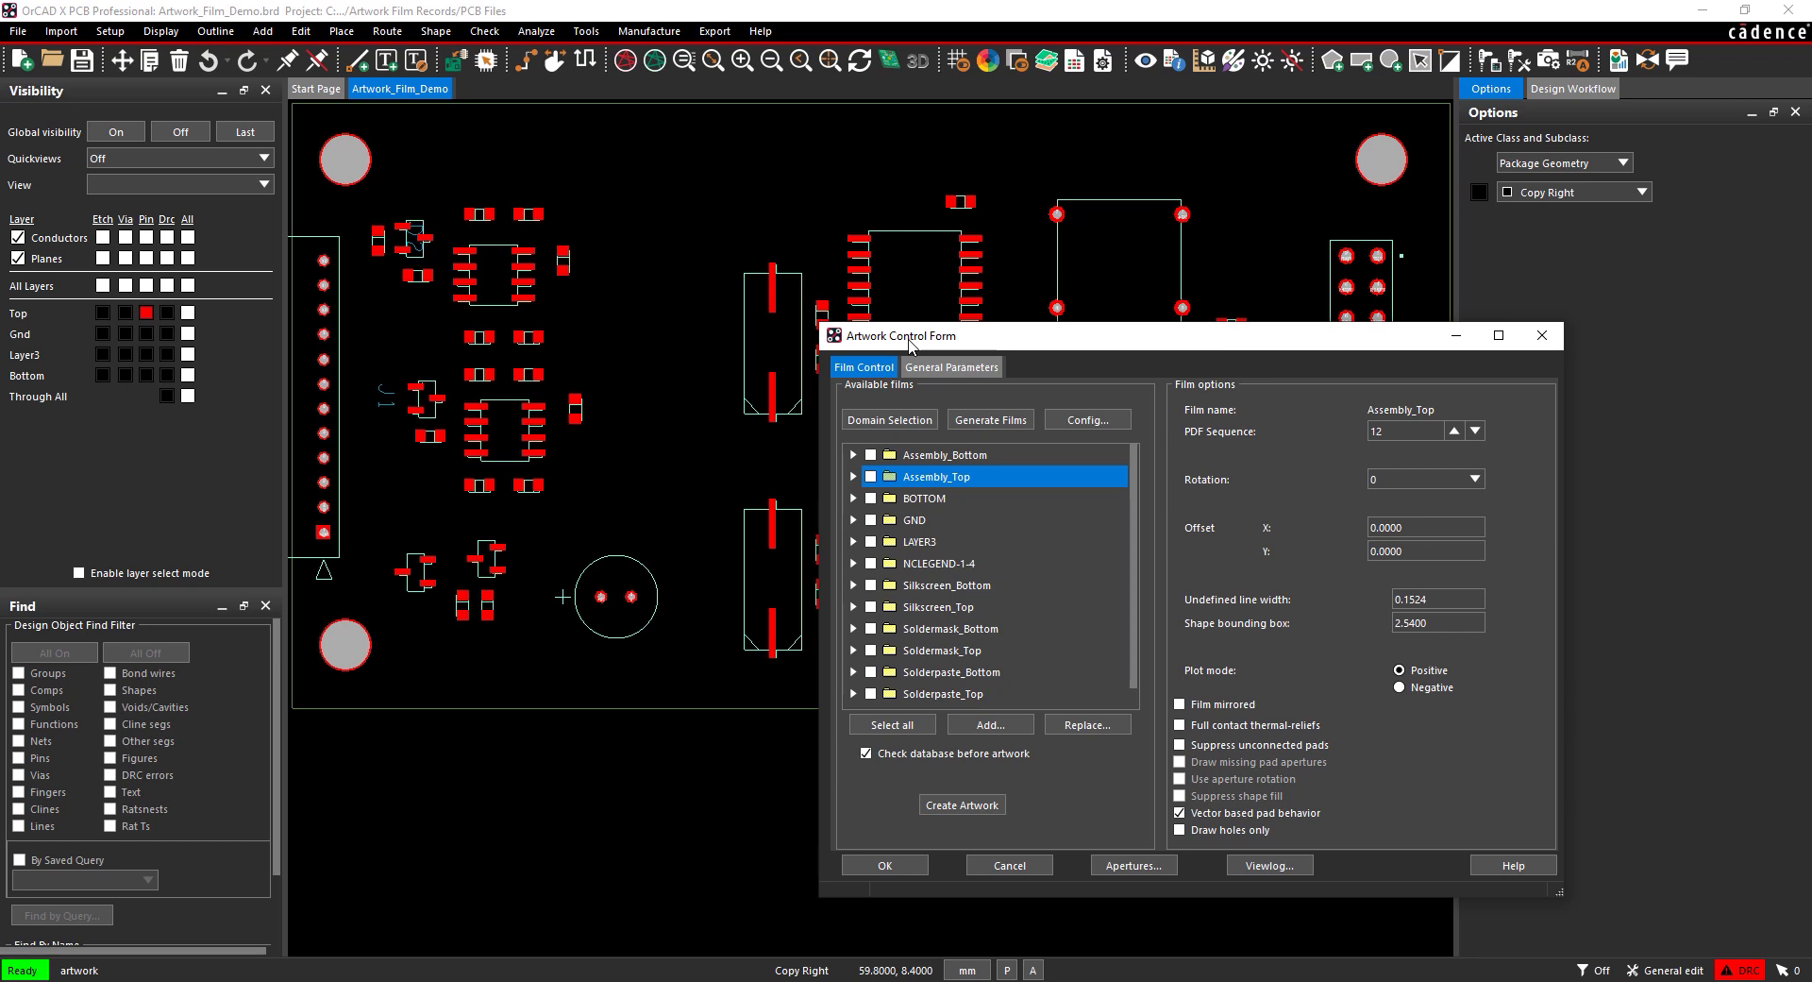
{"action": "left_click", "coordinate": [110, 31]}
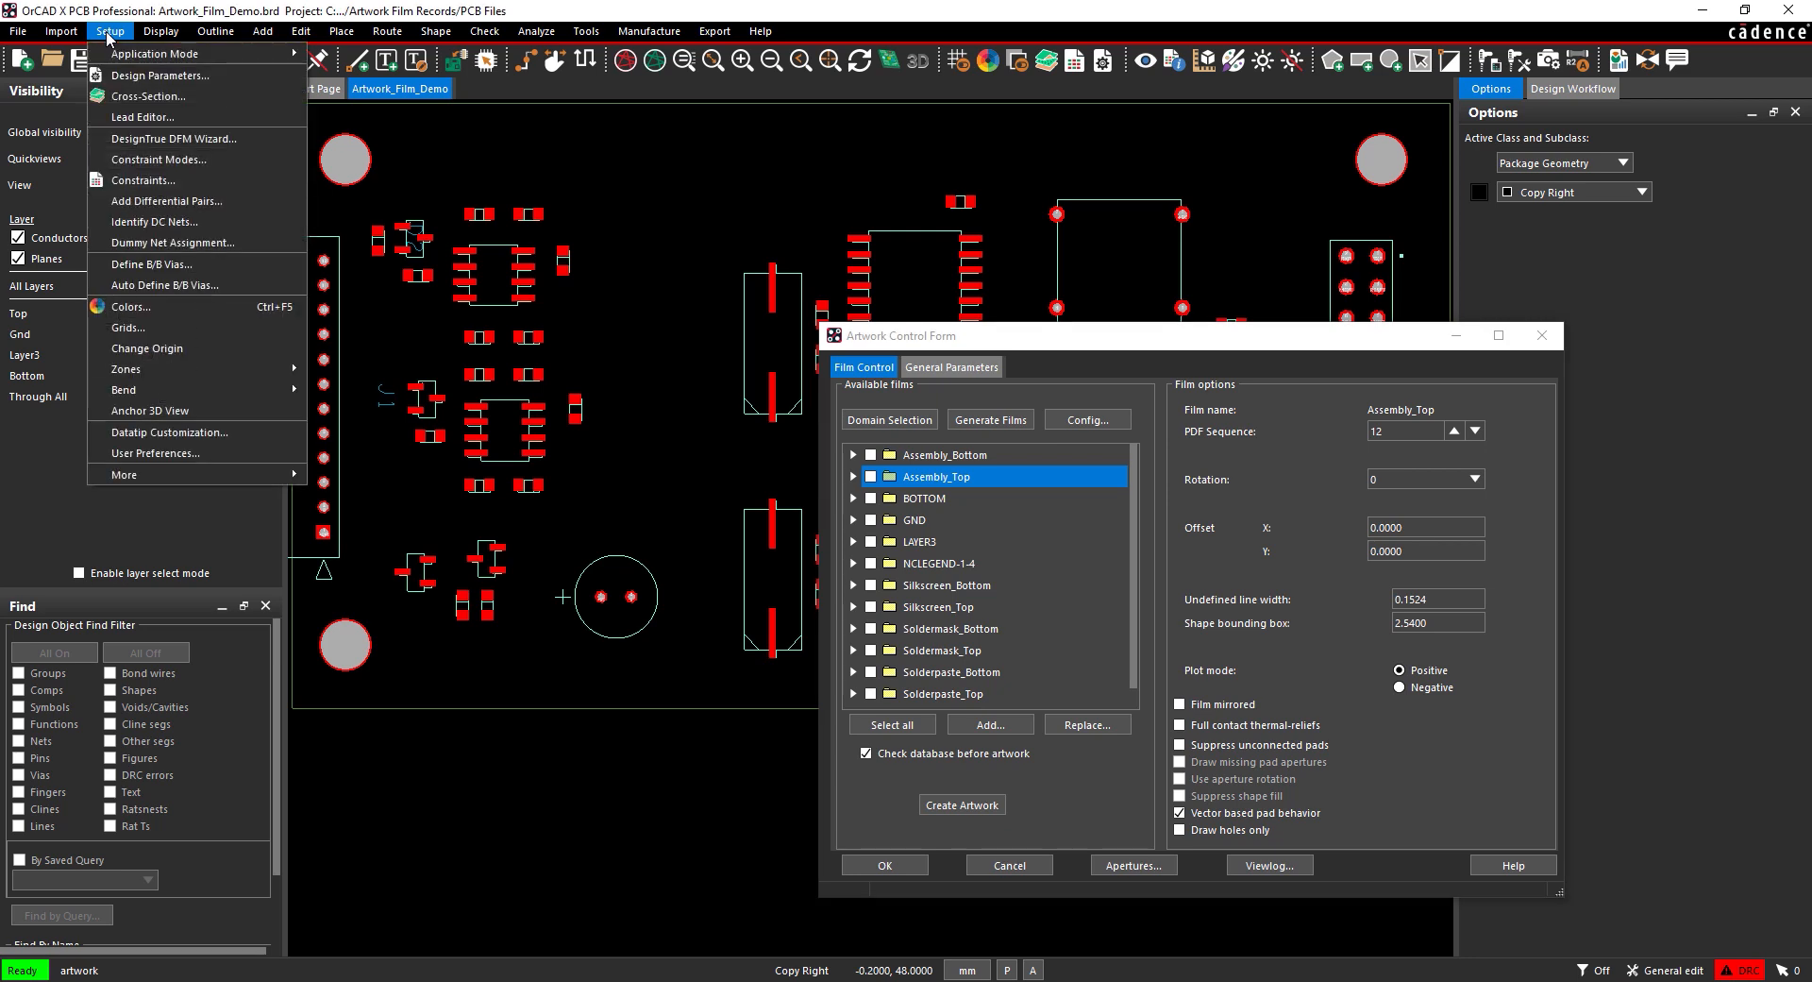
Step: In User Preferences under File_management > Output_dir, set ads_sdart to .\artwork
{"action": "left_click", "coordinate": [144, 454]}
{"action": "left_click", "coordinate": [382, 234]}
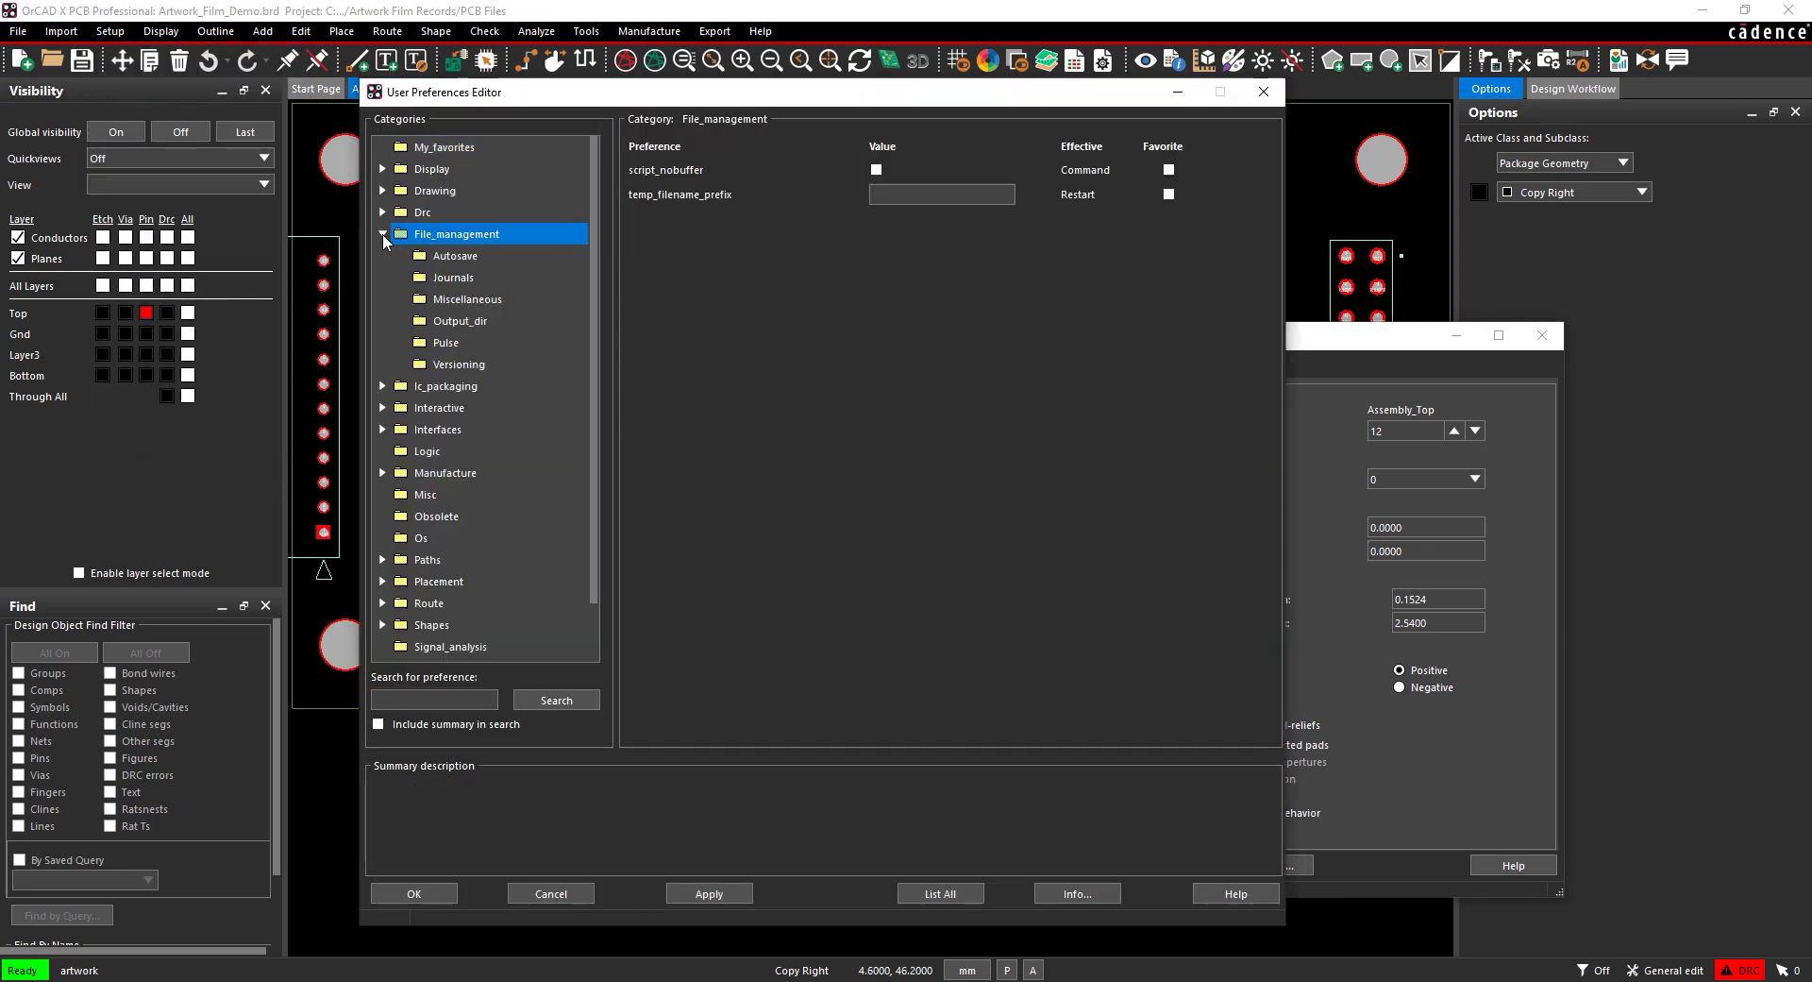
{"action": "left_click", "coordinate": [467, 321]}
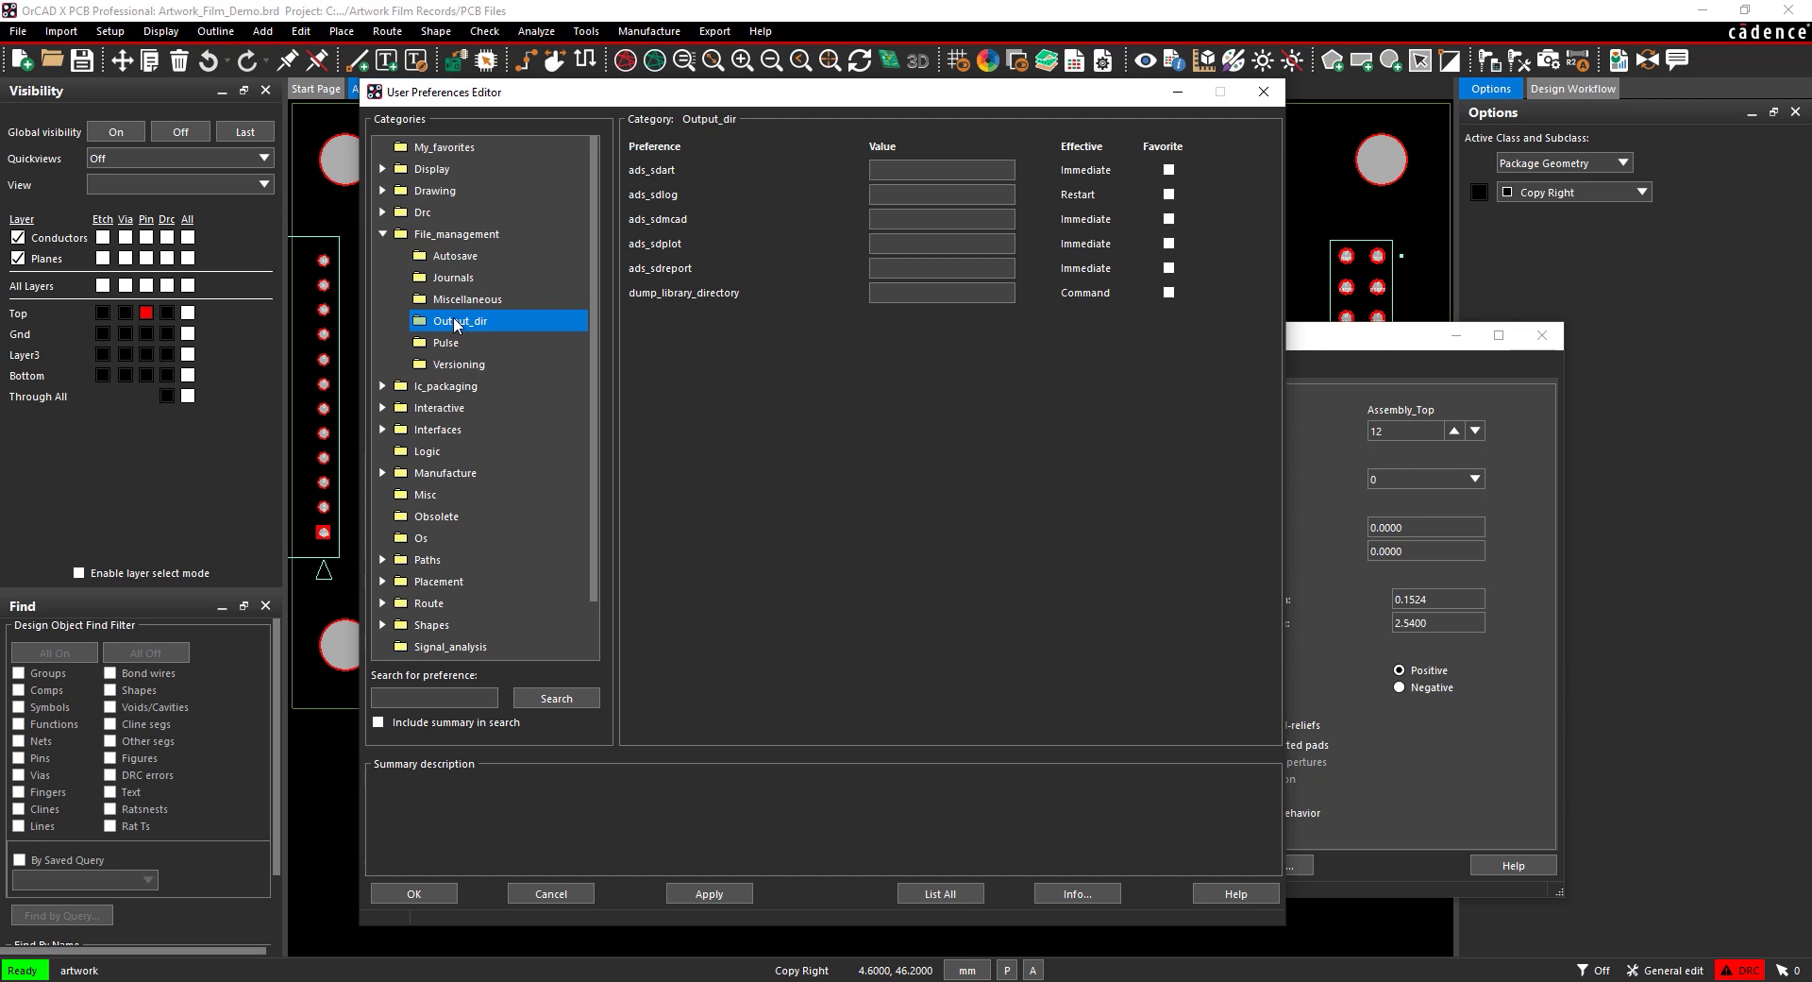
{"action": "left_click", "coordinate": [944, 169]}
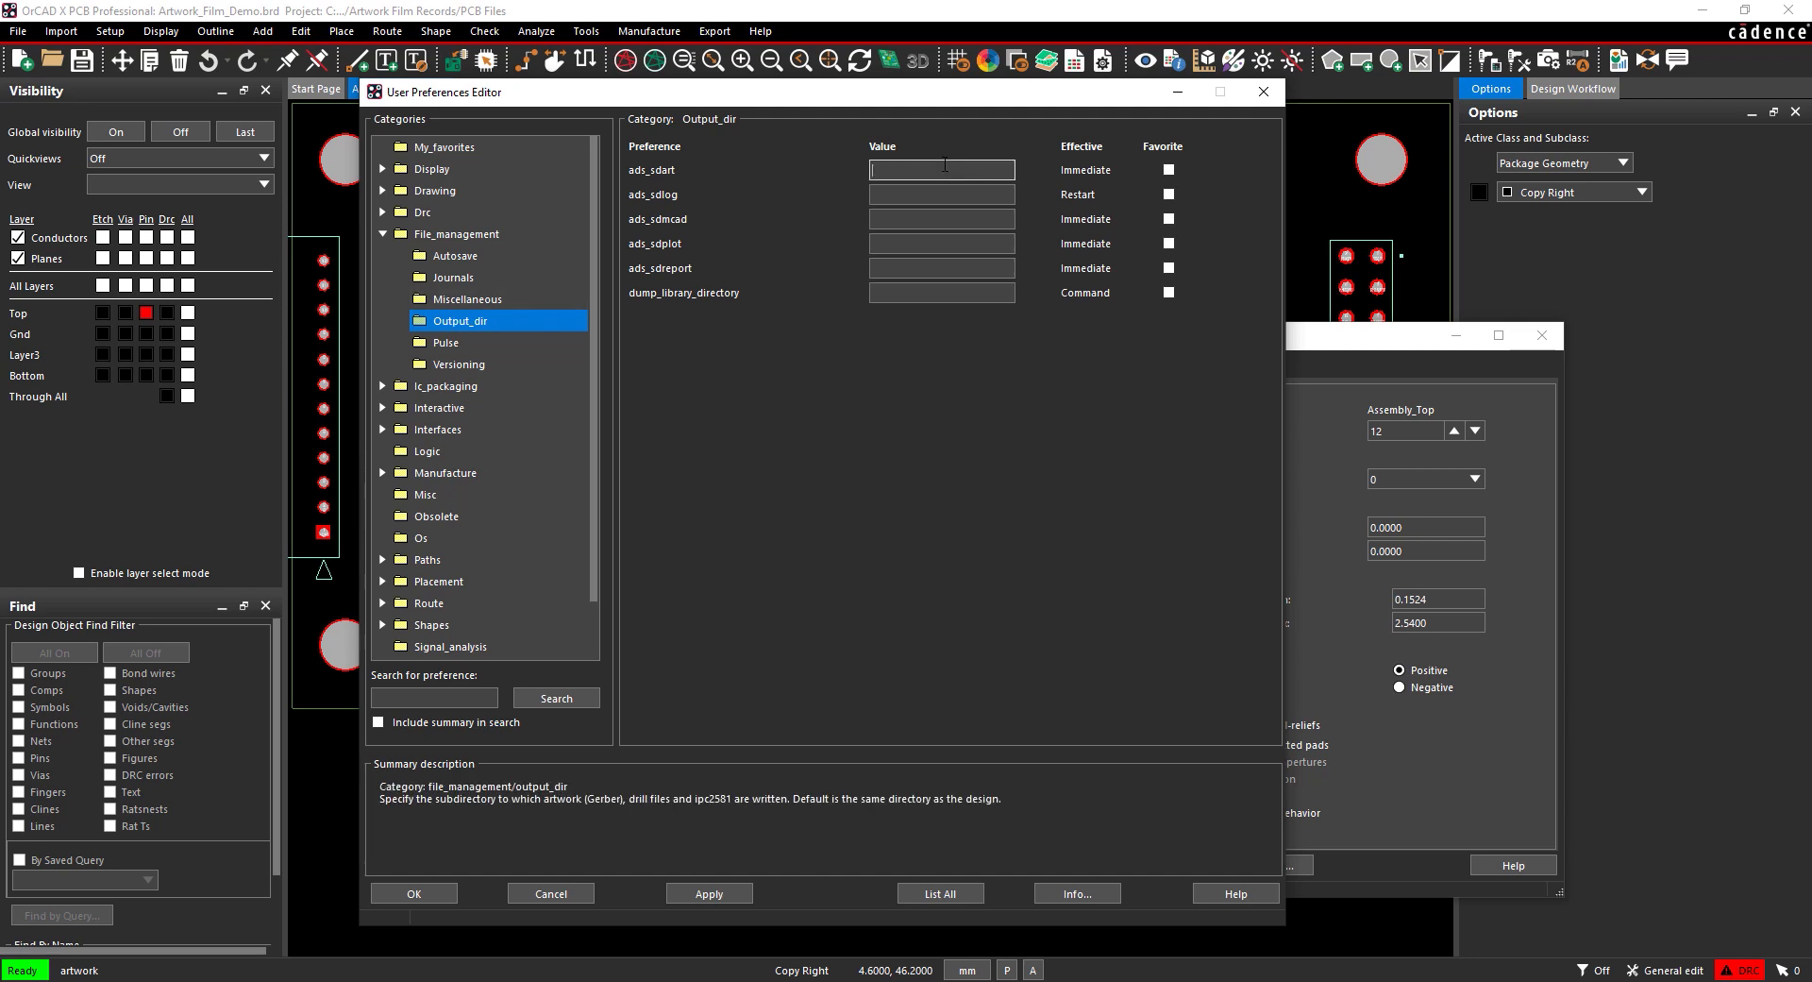
{"action": "type", "text": ".\\artwork"}
{"action": "left_click", "coordinate": [906, 293]}
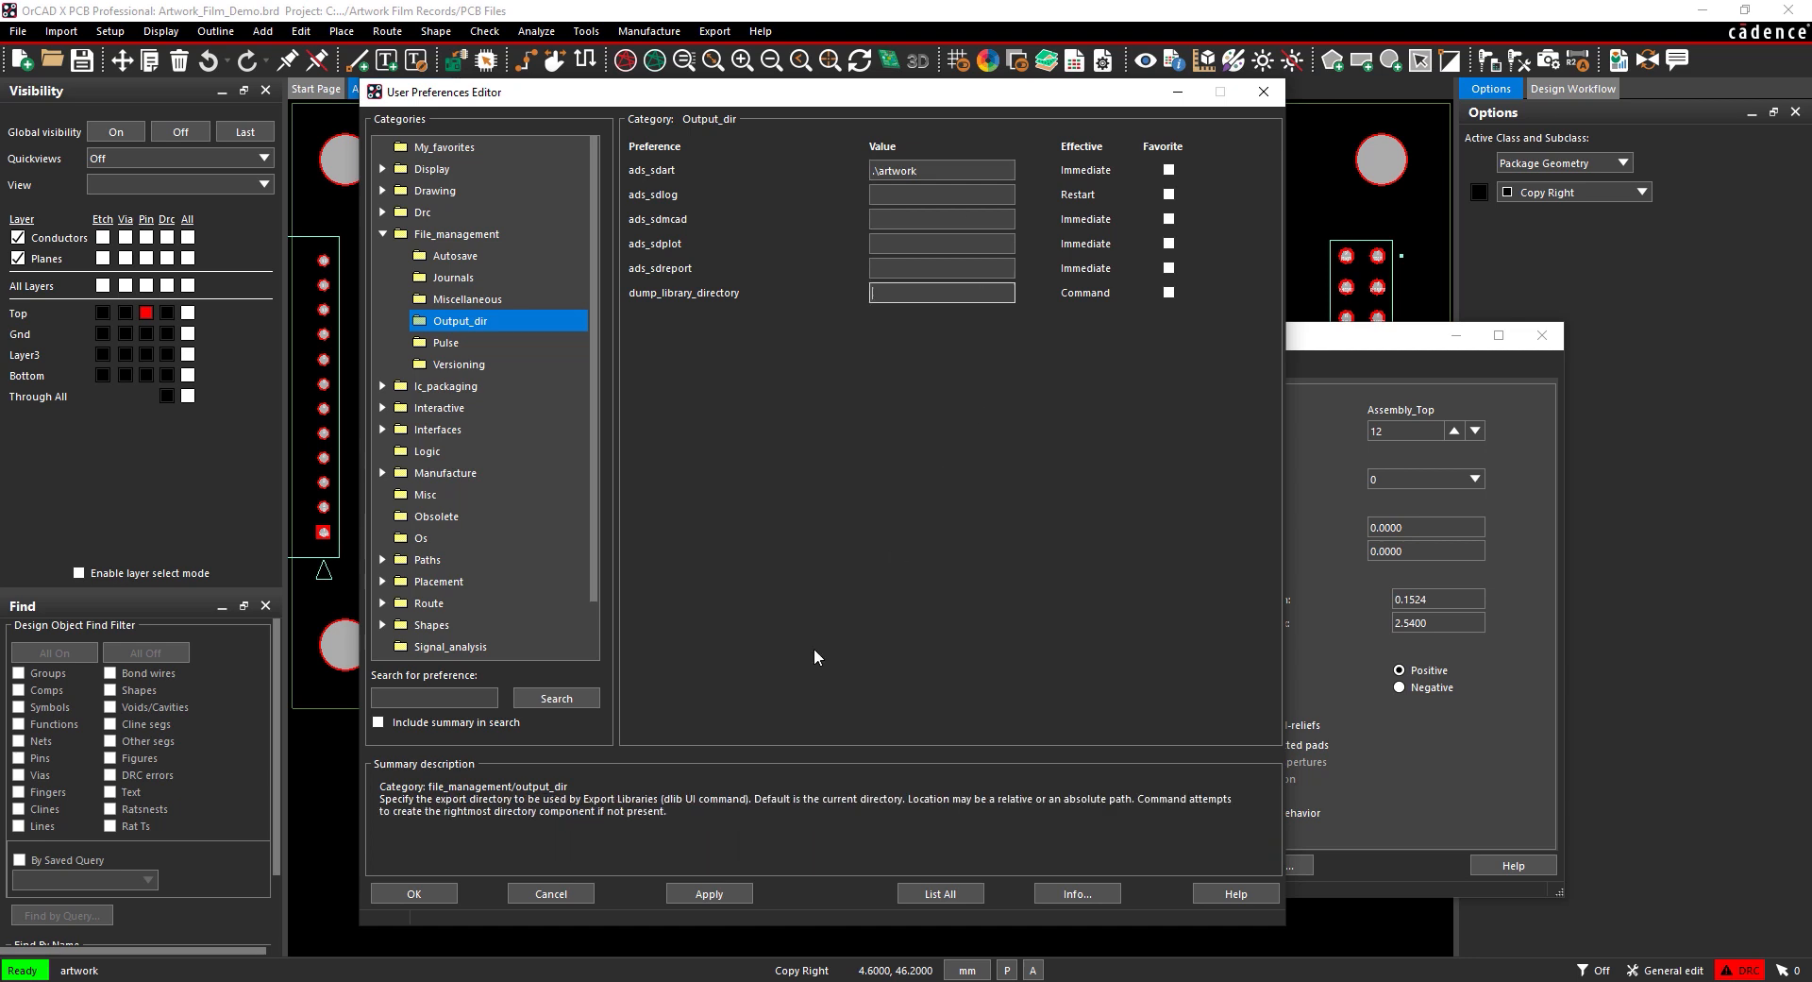
{"action": "left_click", "coordinate": [435, 892]}
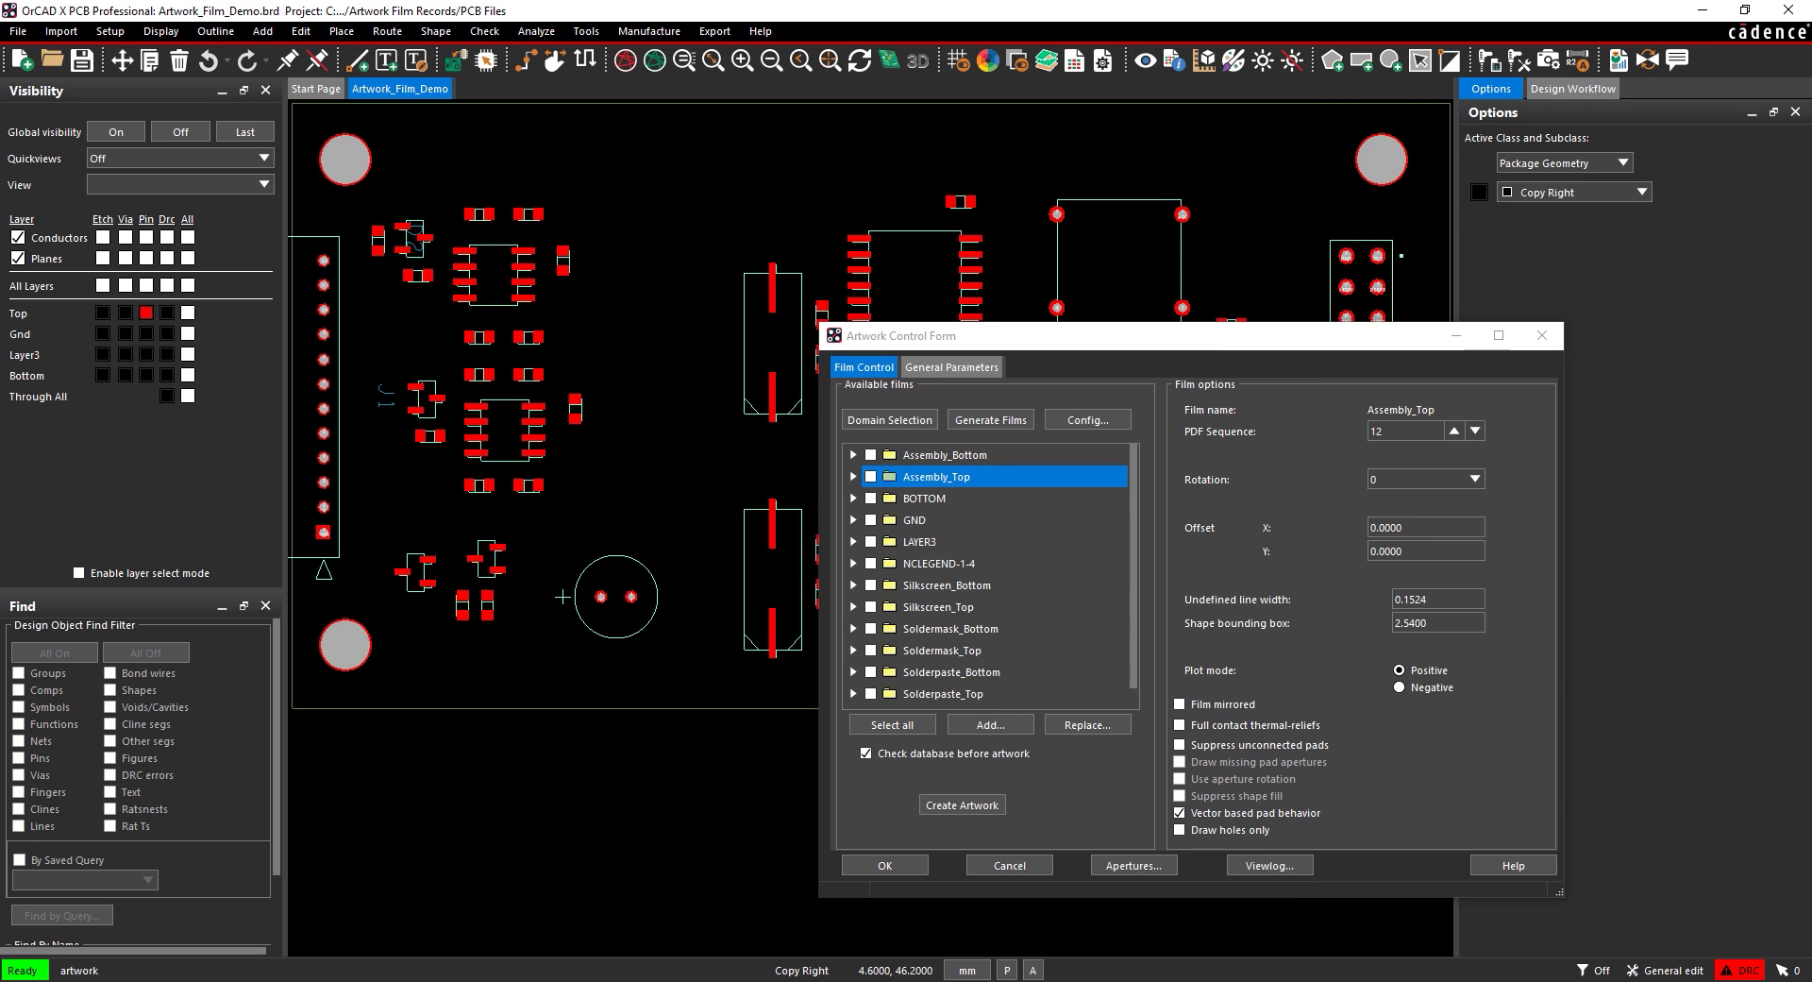
Step: Select all films, create the Gerber artwork, then review and close the photoplot log
{"action": "left_click", "coordinate": [883, 725]}
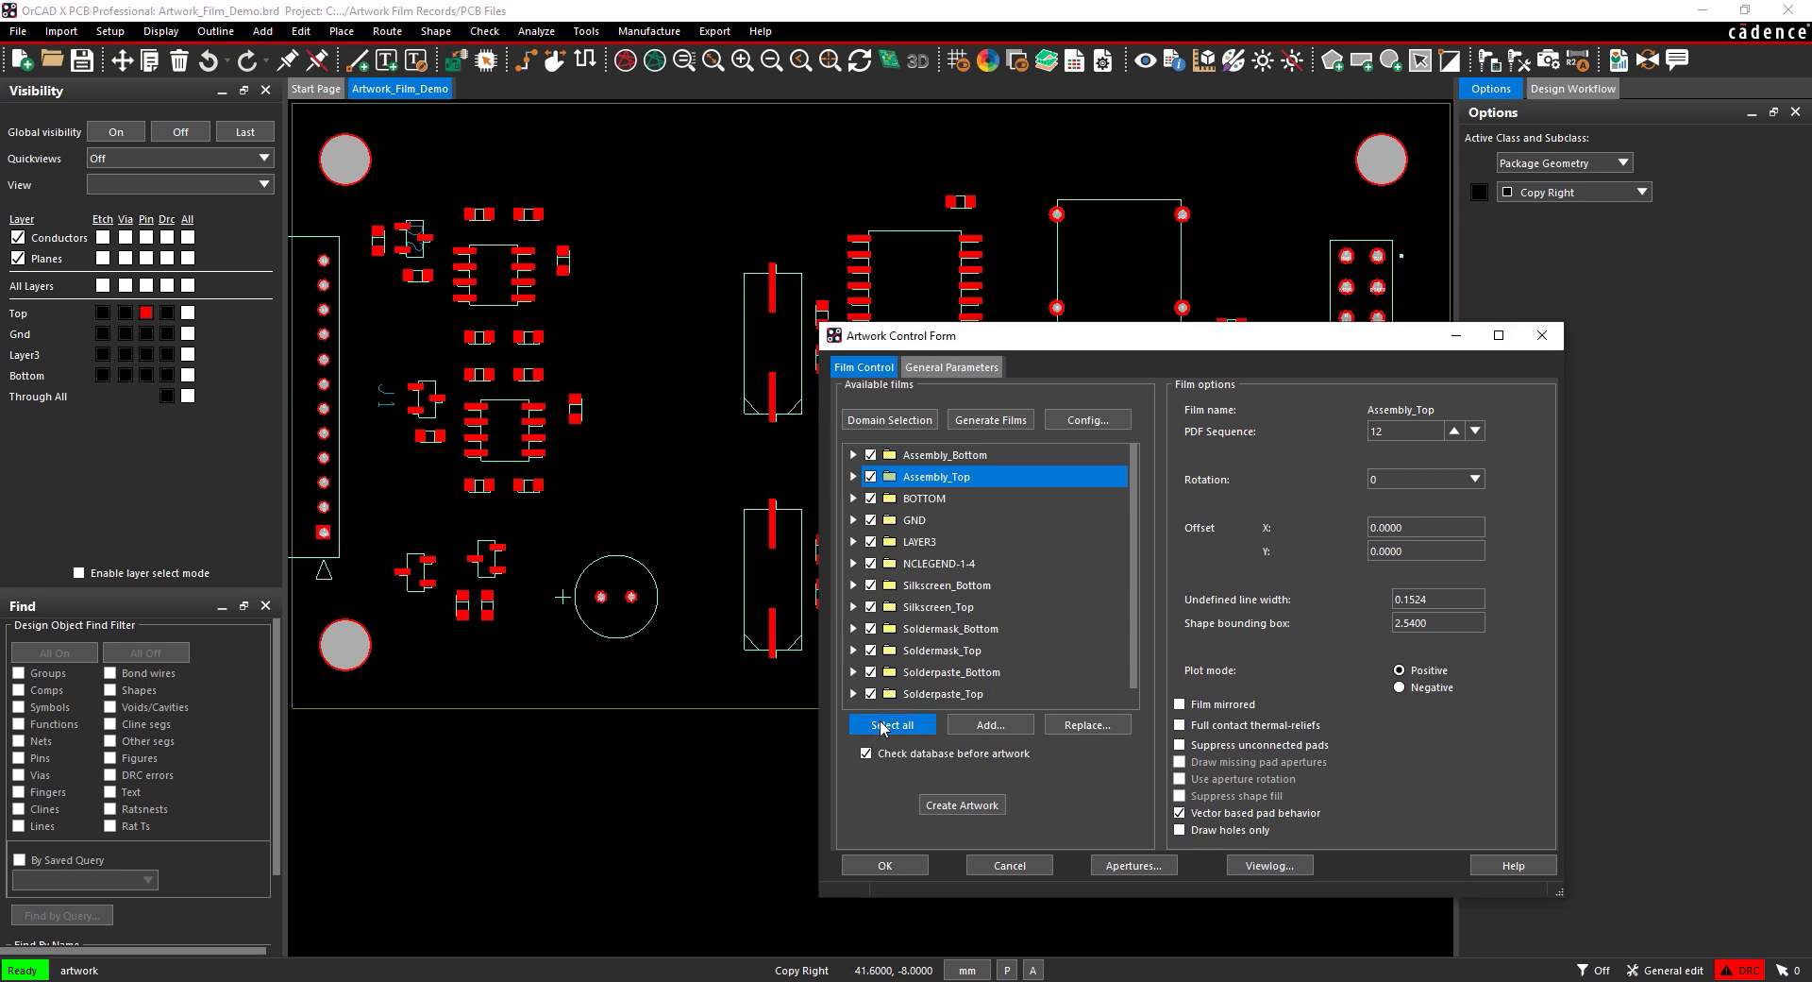
{"action": "left_click", "coordinate": [962, 804]}
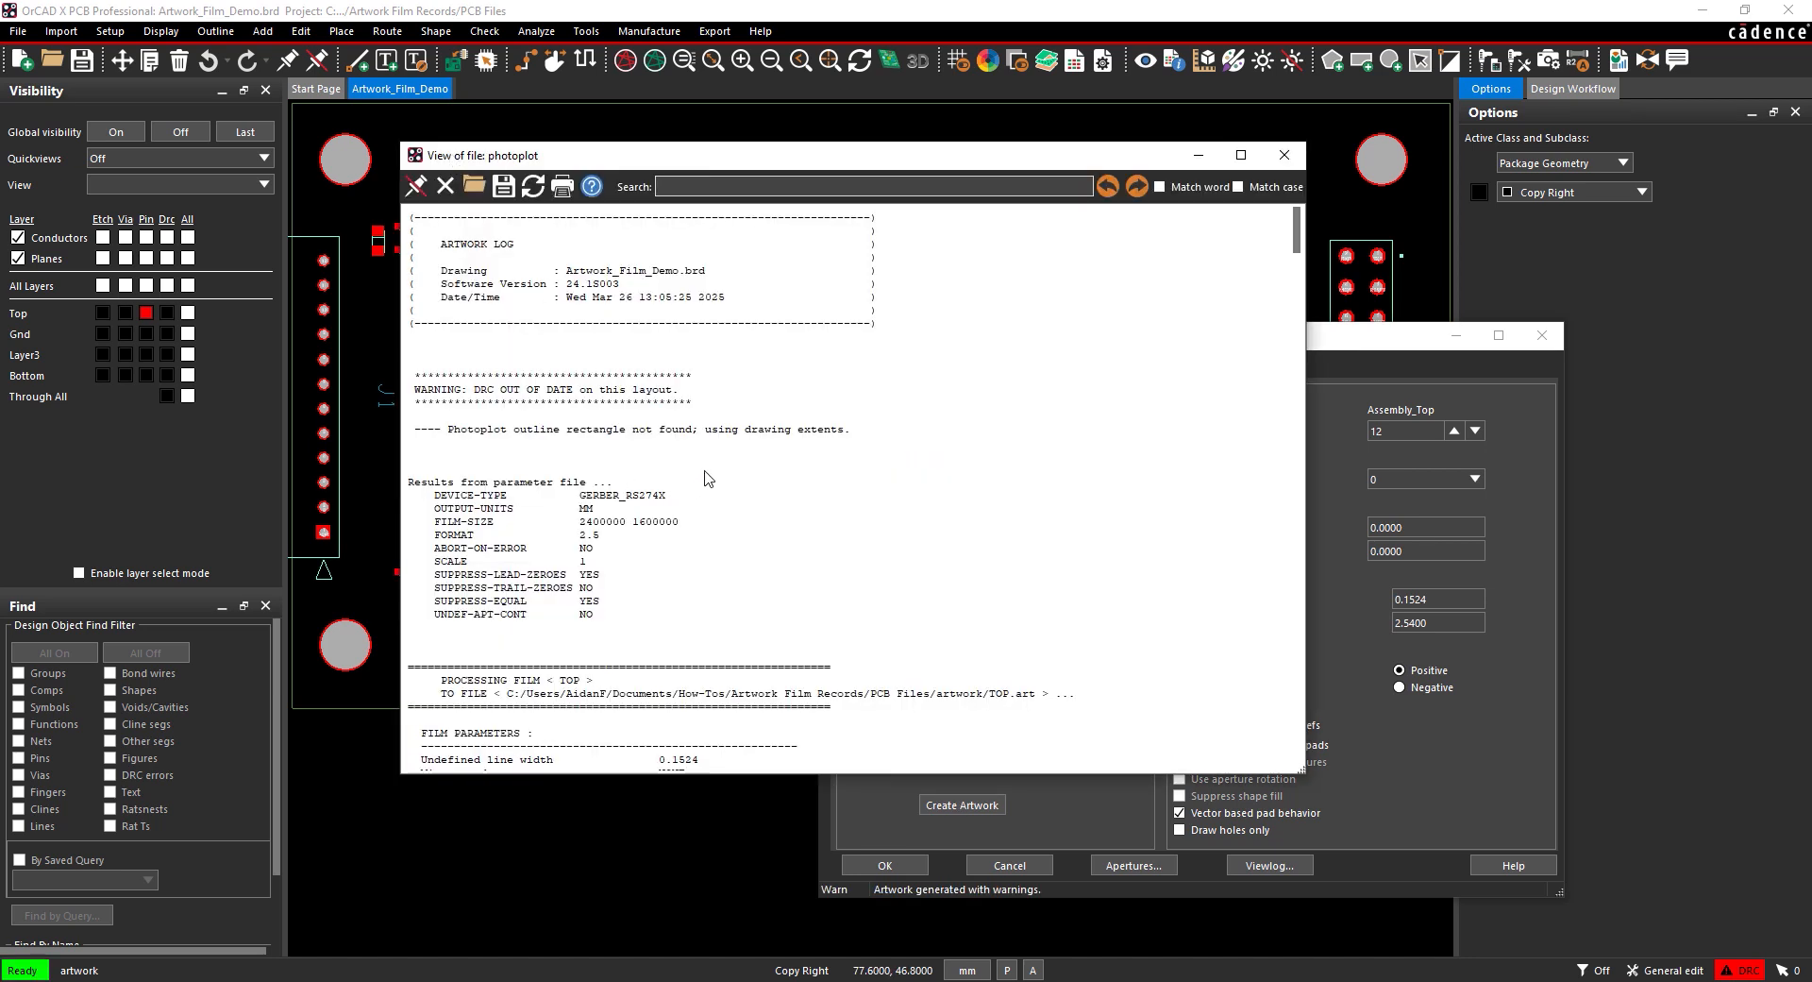
{"action": "scroll", "coordinate": [708, 479], "scroll_direction": "down", "scroll_amount": 9}
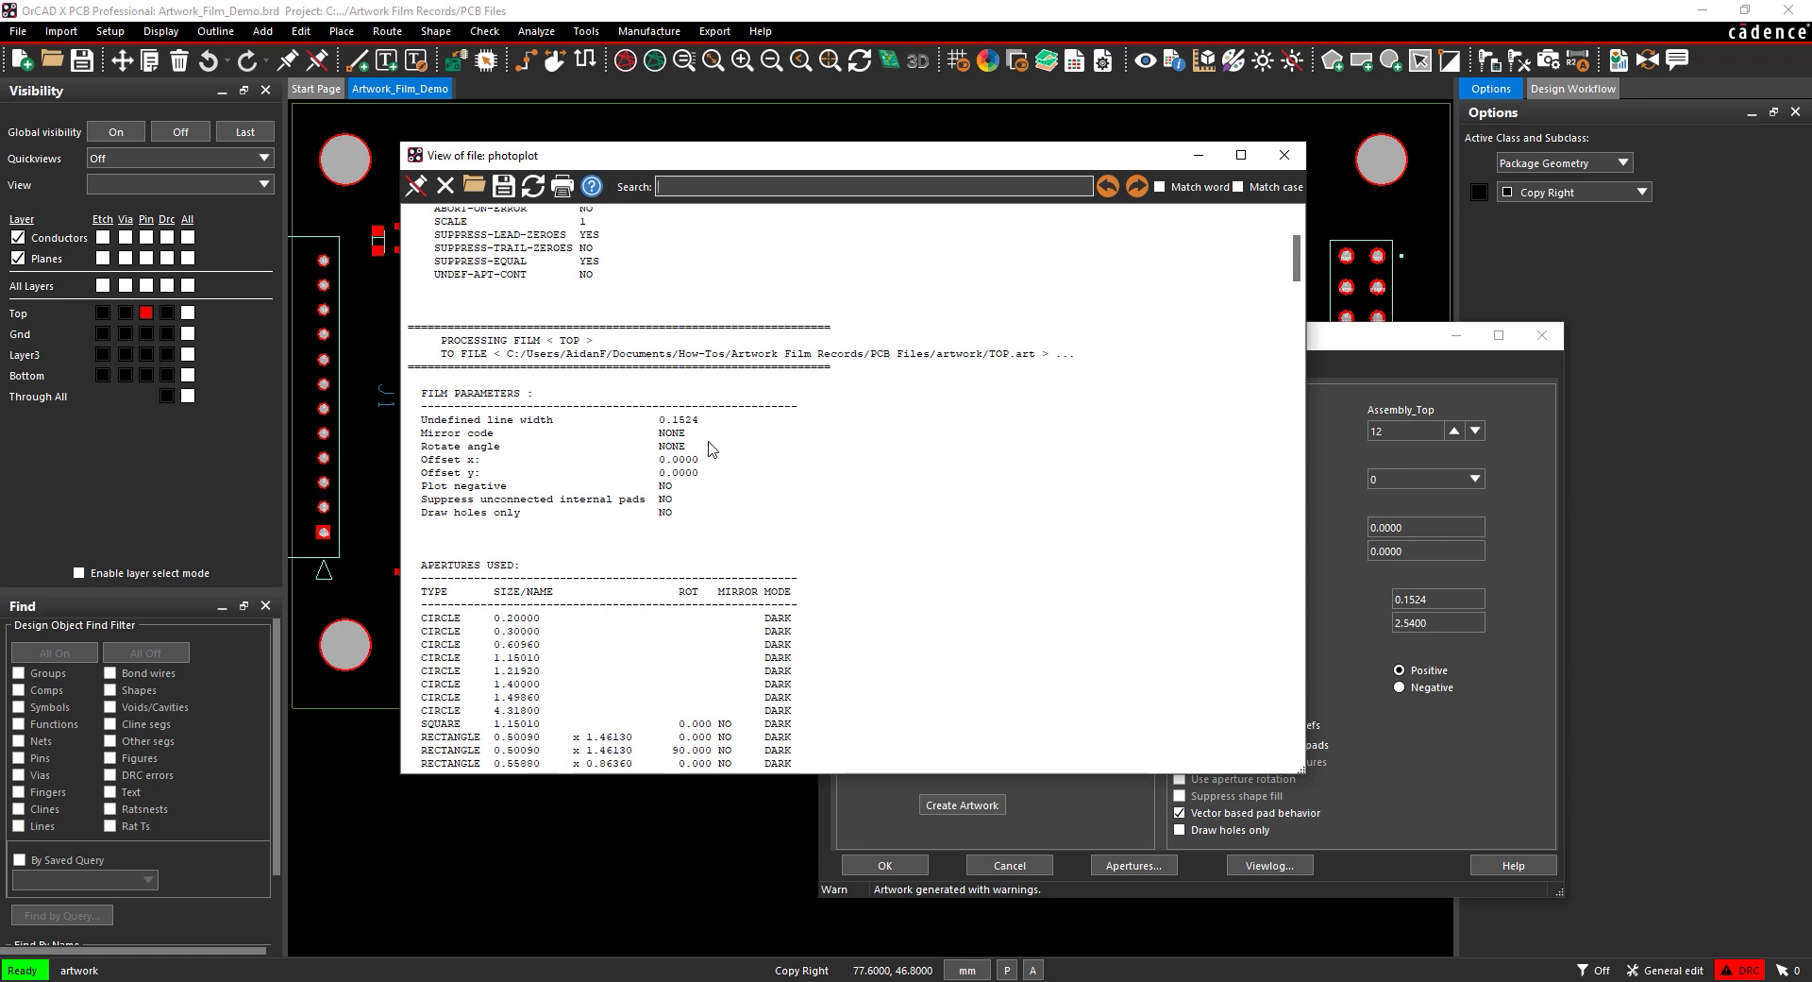
{"action": "left_click", "coordinate": [1289, 155]}
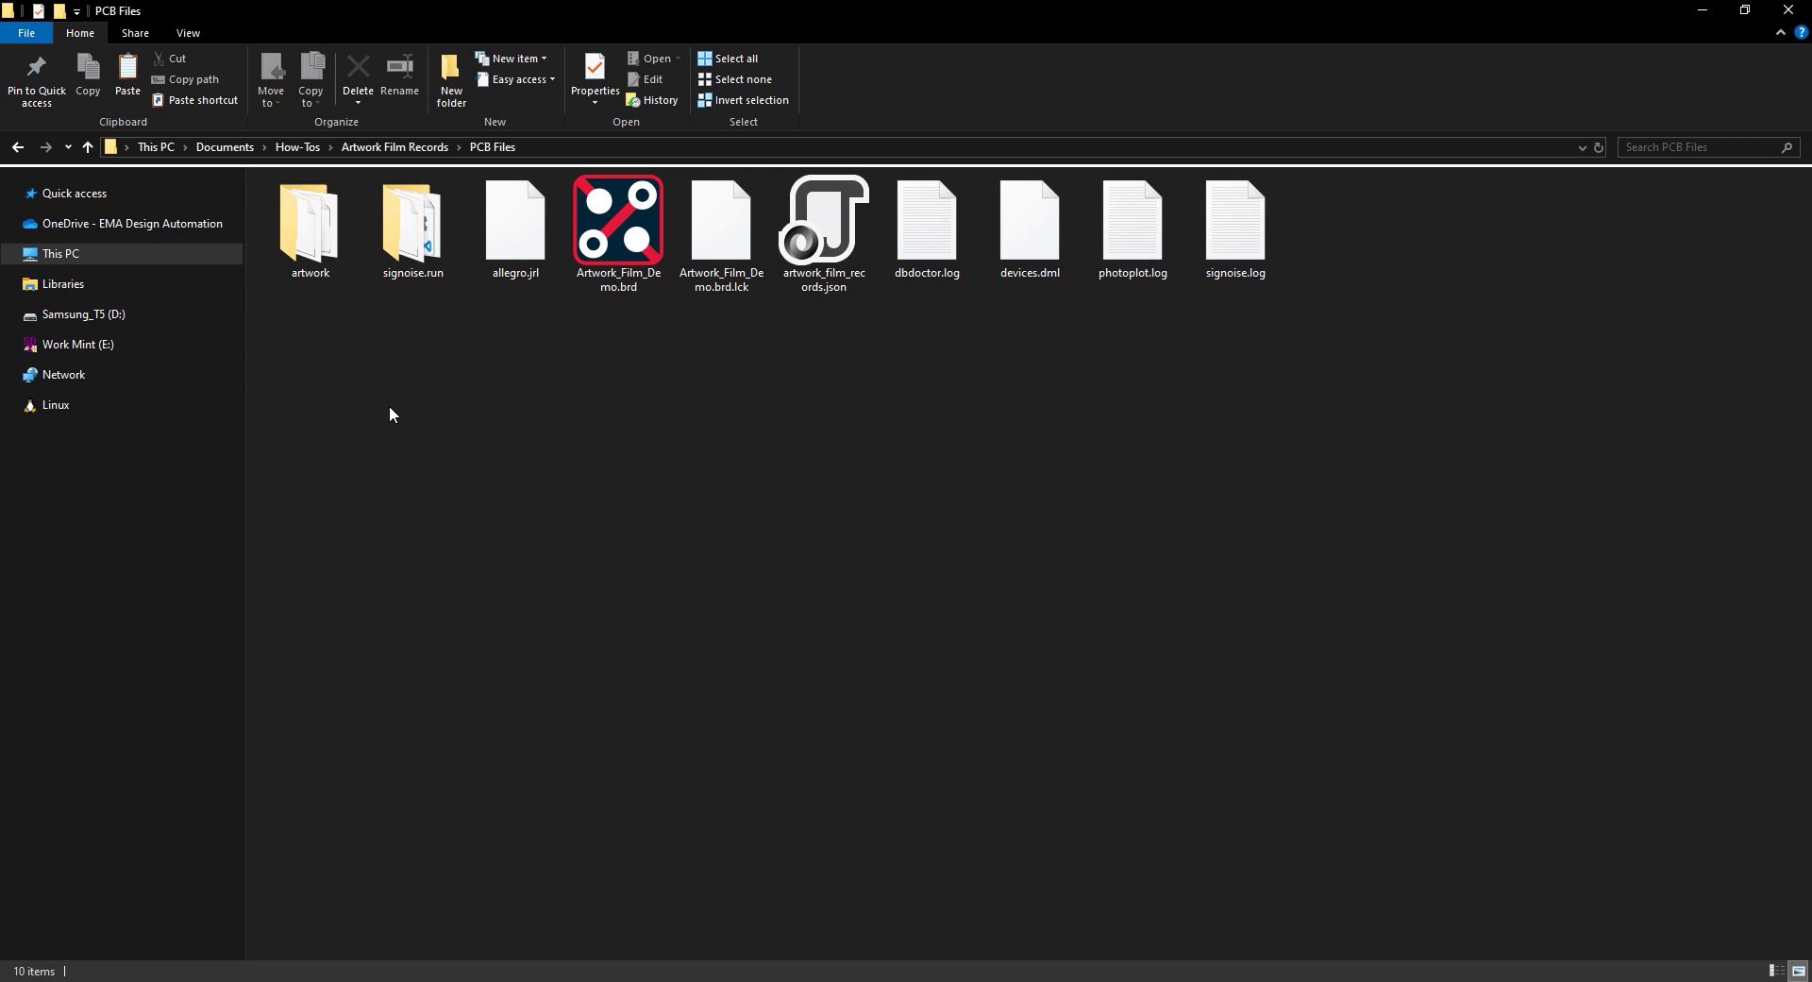
Step: Open the artwork folder to view art_param.txt and the 13 generated .art files
{"action": "double_click", "coordinate": [310, 227]}
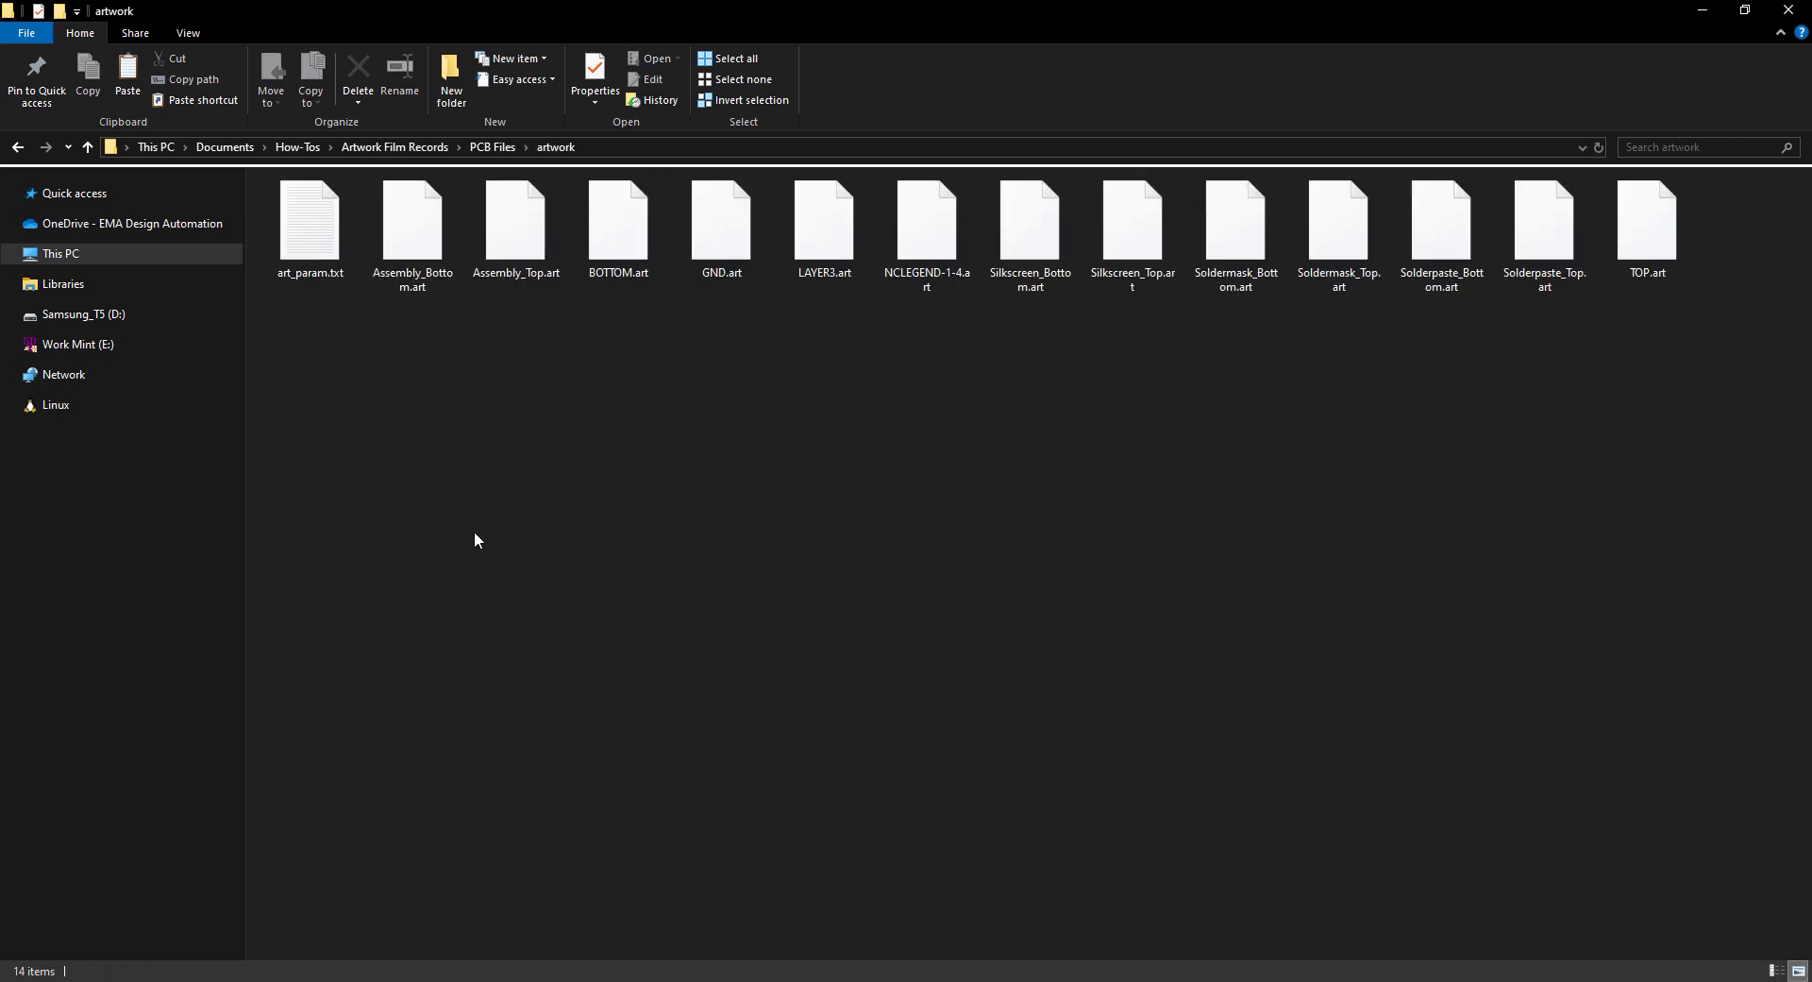